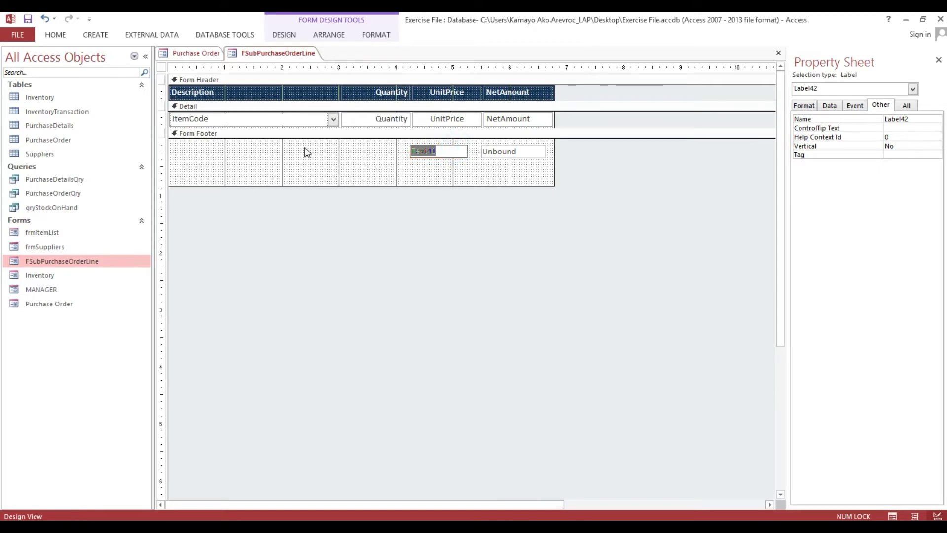
# - Caption the footer label 'Order Total :' and right-align the unbound total box with NetAmount
pyautogui.write('Order Total')
pyautogui.write(' :')
pyautogui.click(482, 166)
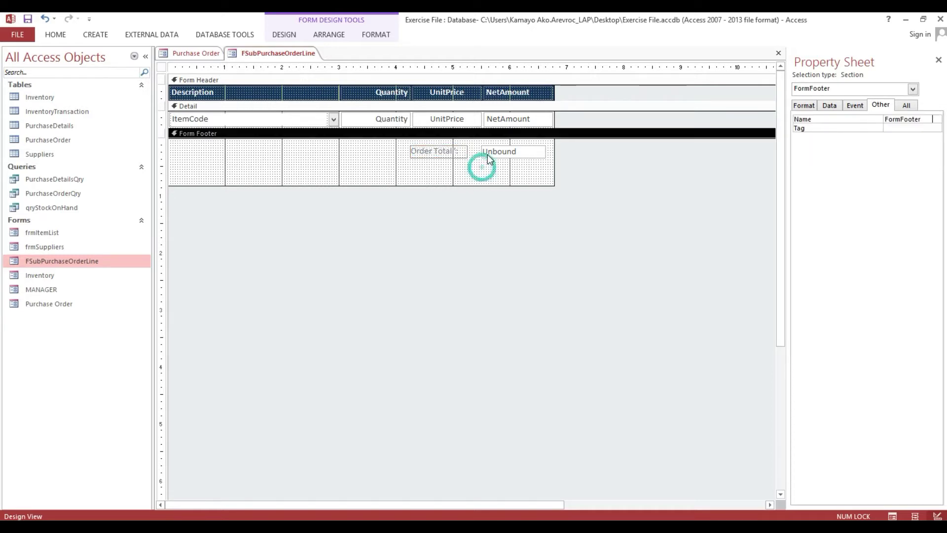
pyautogui.click(488, 153)
pyautogui.keyDown('shift'); pyautogui.click(508, 119); pyautogui.keyUp('shift')
pyautogui.rightClick(507, 118)
pyautogui.moveTo(575, 308)
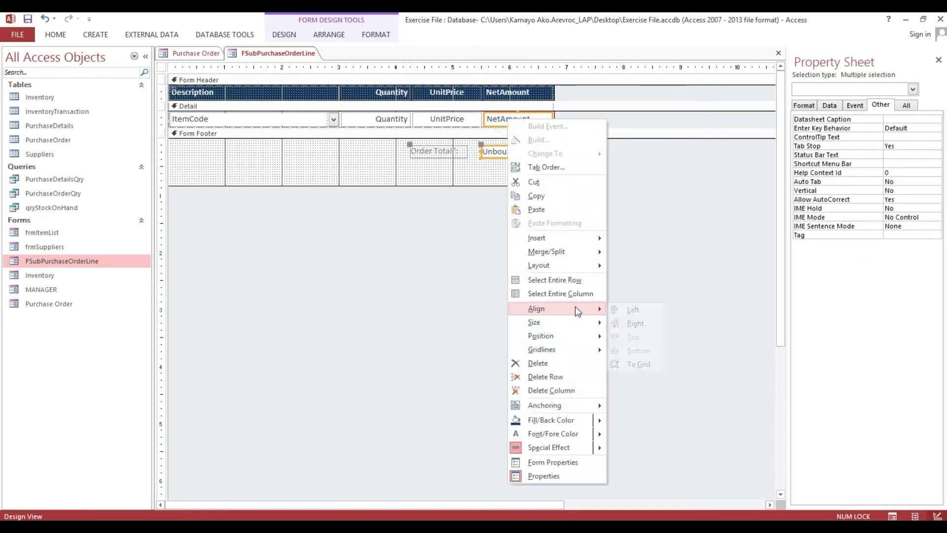
pyautogui.click(629, 324)
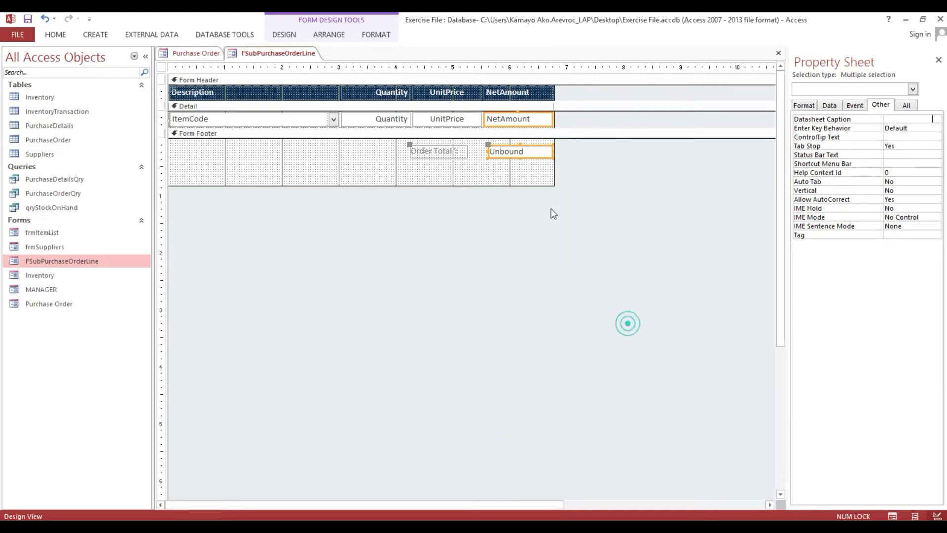
# - Align the left edges of the total box and NetAmount and size both to the widest
pyautogui.rightClick(513, 153)
pyautogui.moveTo(592, 341)
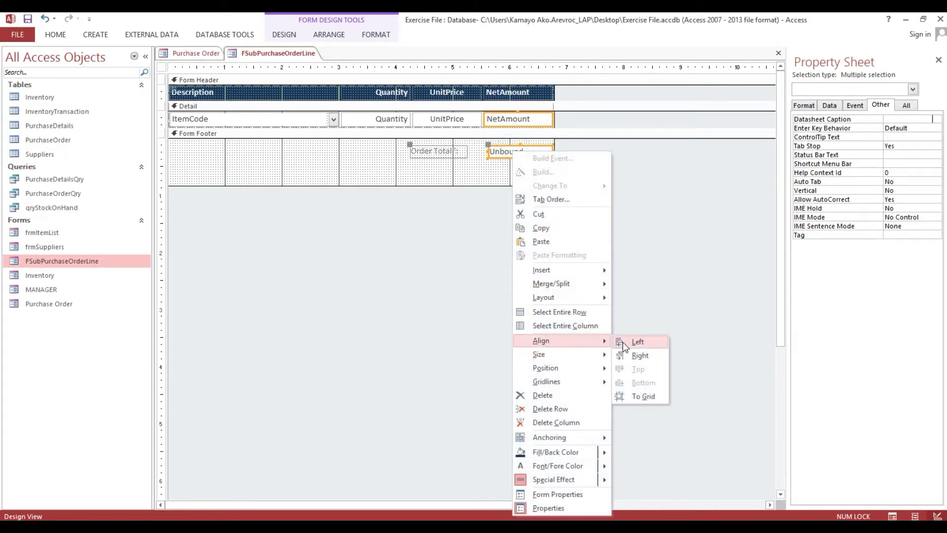
pyautogui.click(622, 342)
pyautogui.rightClick(522, 154)
pyautogui.moveTo(593, 358)
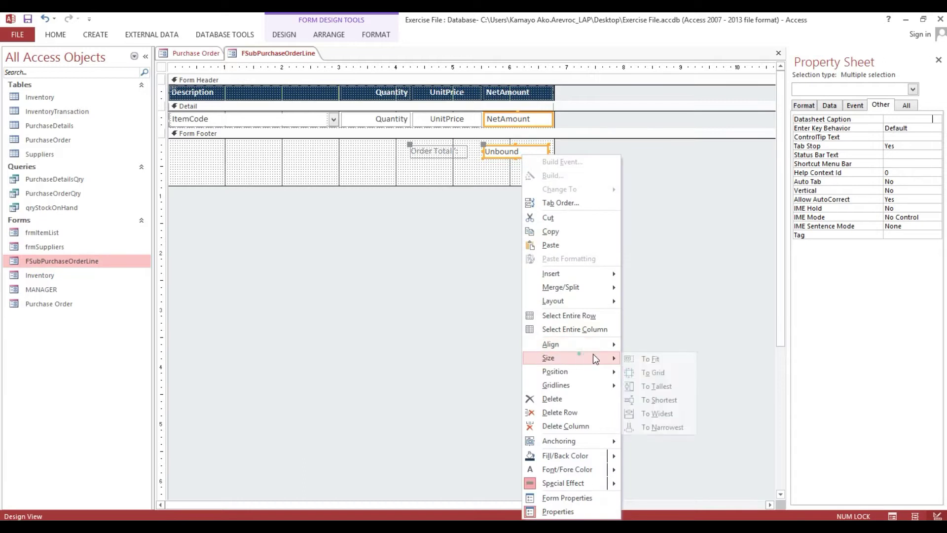
pyautogui.click(659, 415)
pyautogui.click(451, 148)
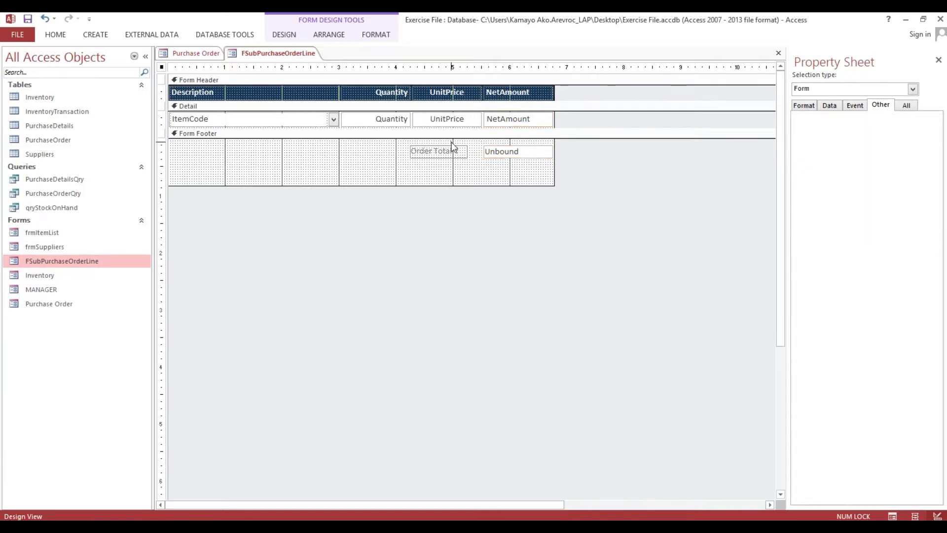
pyautogui.click(465, 152)
# - Widen the Order Total label and make it right-aligned, dark-coloured and bold
pyautogui.moveTo(465, 152); pyautogui.dragTo(481, 153)
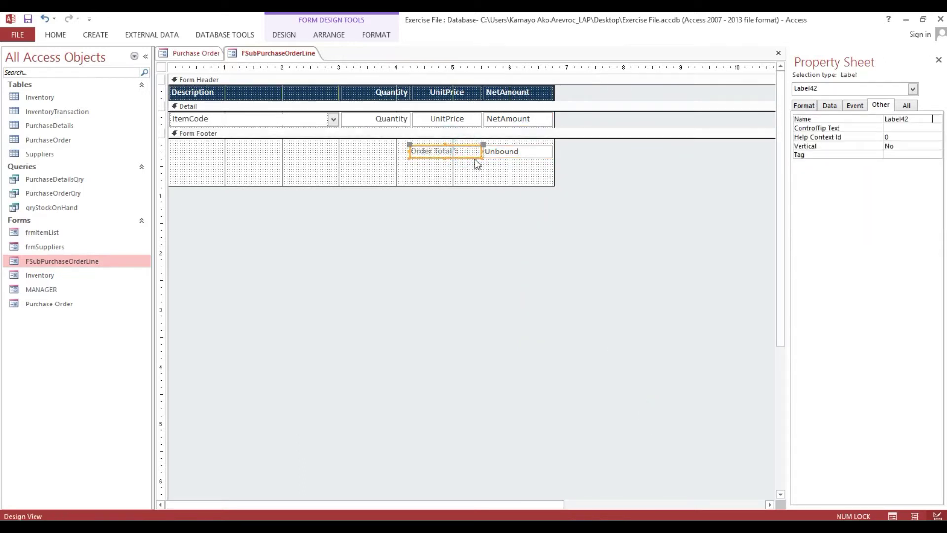
pyautogui.click(55, 34)
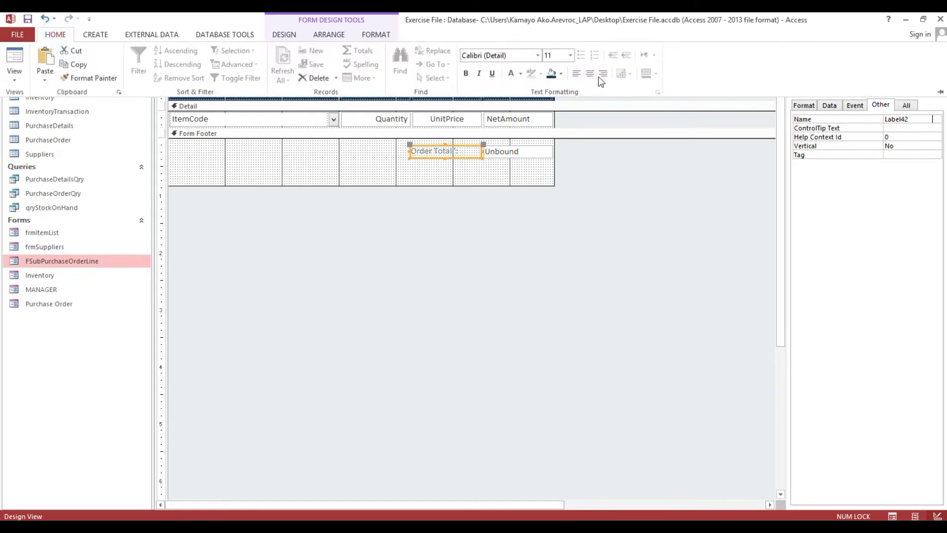
pyautogui.click(602, 73)
pyautogui.click(521, 74)
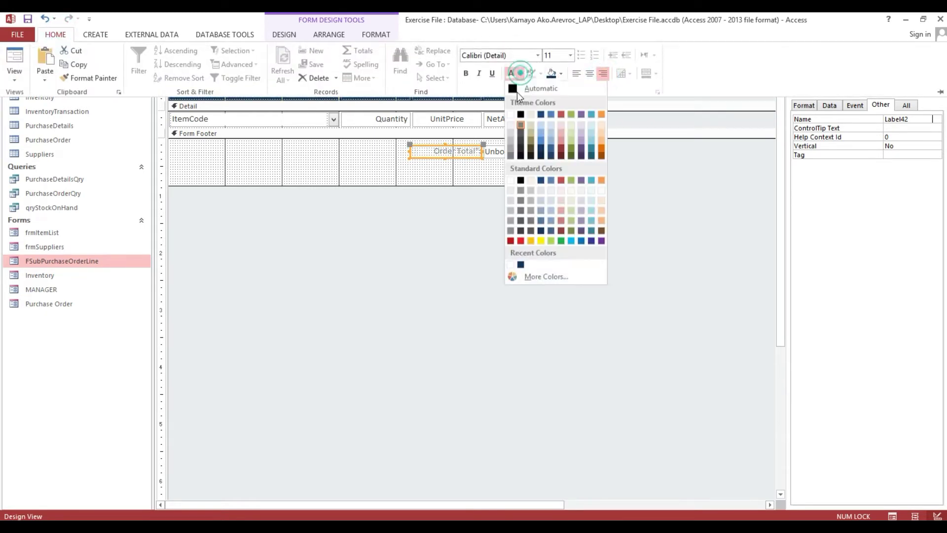
pyautogui.click(532, 178)
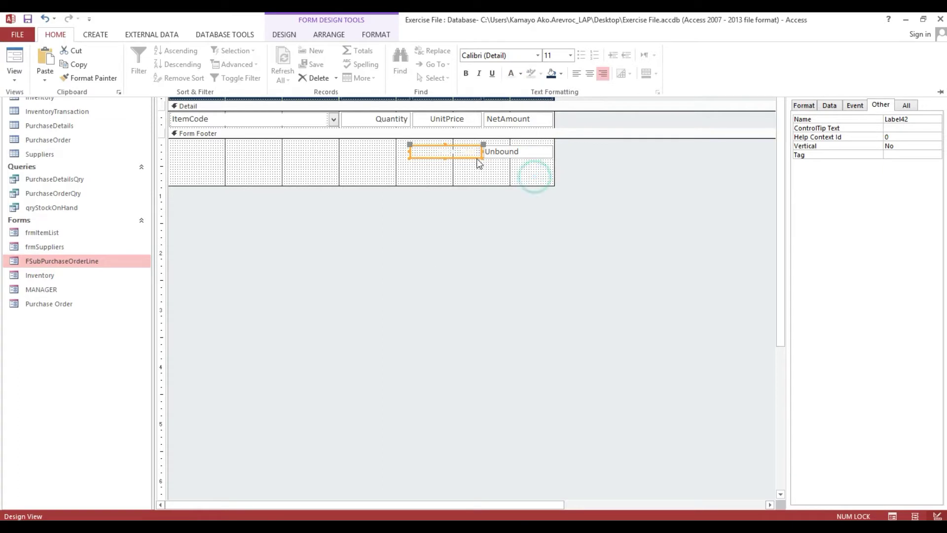
pyautogui.click(521, 74)
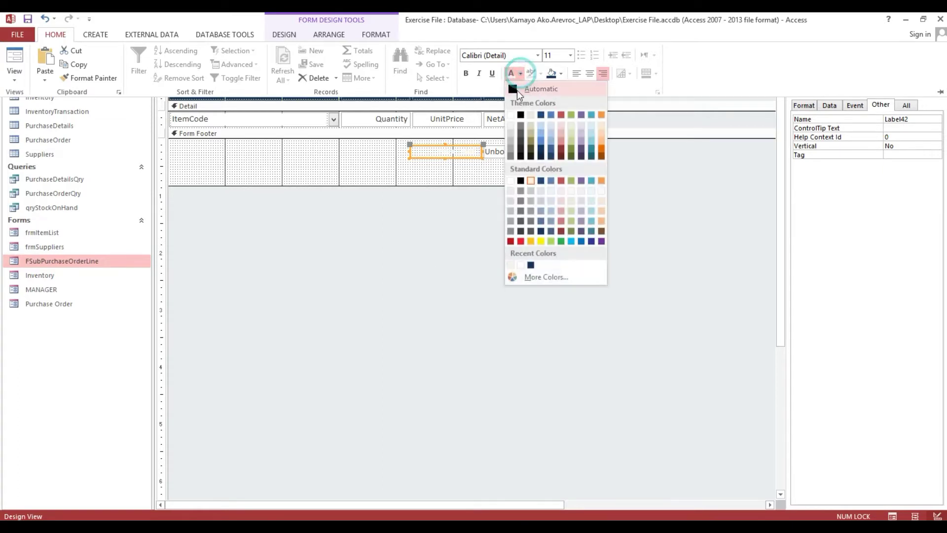
pyautogui.click(520, 156)
pyautogui.click(465, 73)
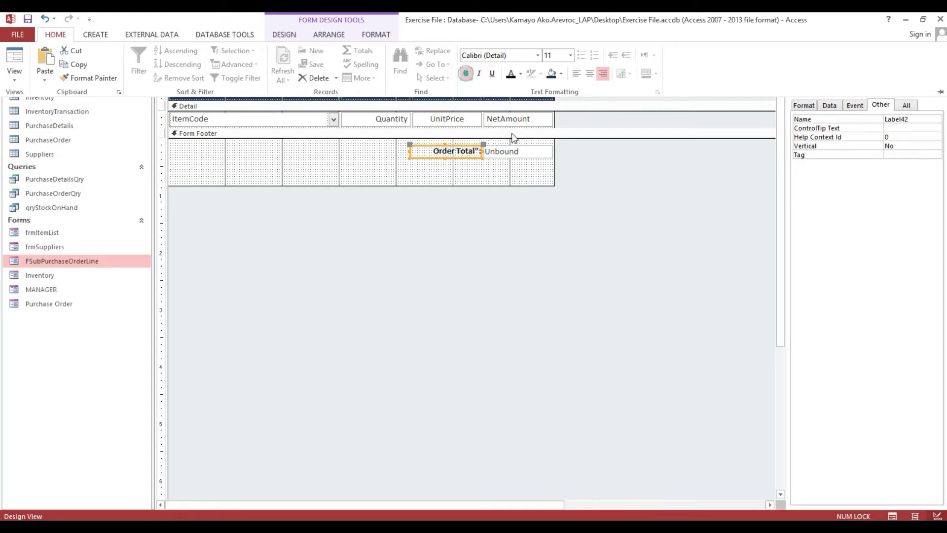
# - Right-align the text in the NetAmount and total boxes and widen the property panel
pyautogui.moveTo(508, 170); pyautogui.dragTo(513, 125)
pyautogui.click(56, 34)
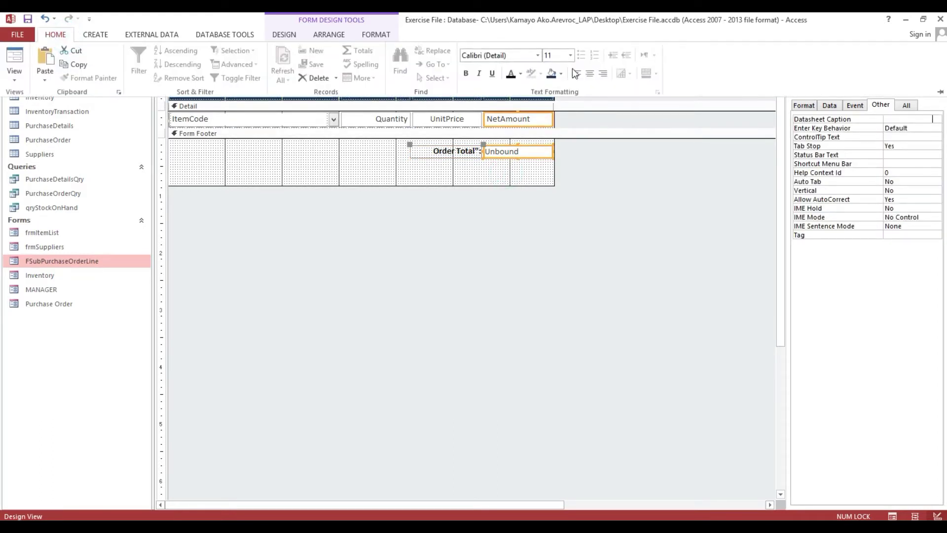
pyautogui.click(602, 73)
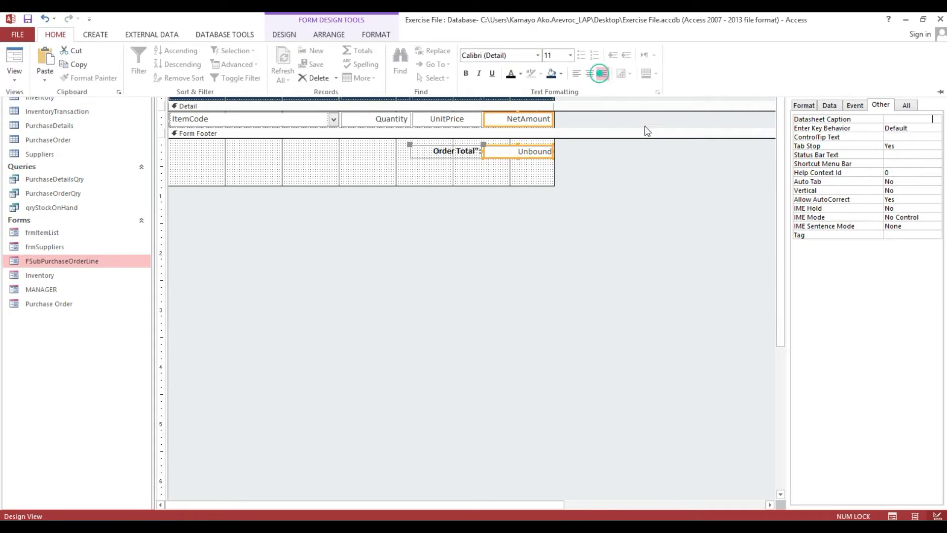
pyautogui.click(788, 155)
pyautogui.moveTo(788, 155); pyautogui.dragTo(673, 154)
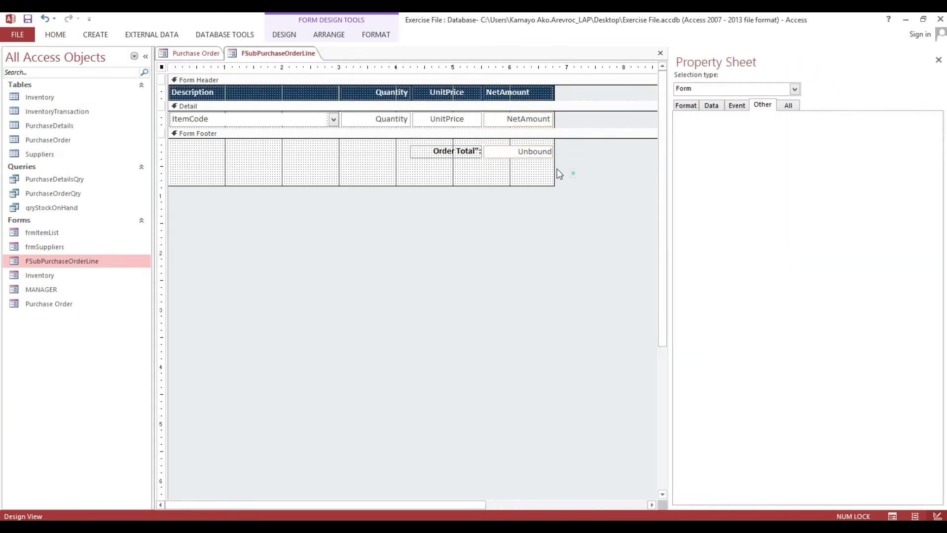
# - Set the unbound total box's Name to txtTotal and show its Data properties
pyautogui.click(491, 152)
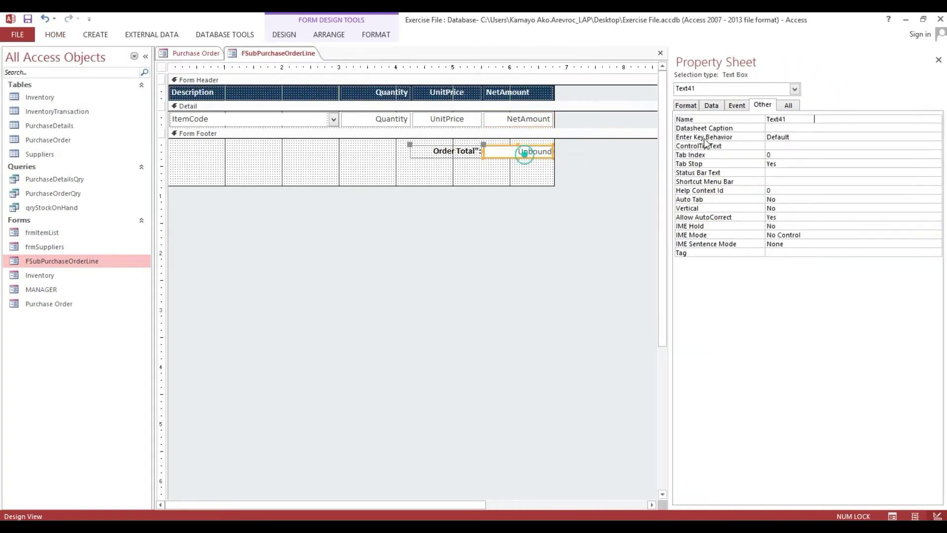
pyautogui.click(681, 119)
pyautogui.write('txt')
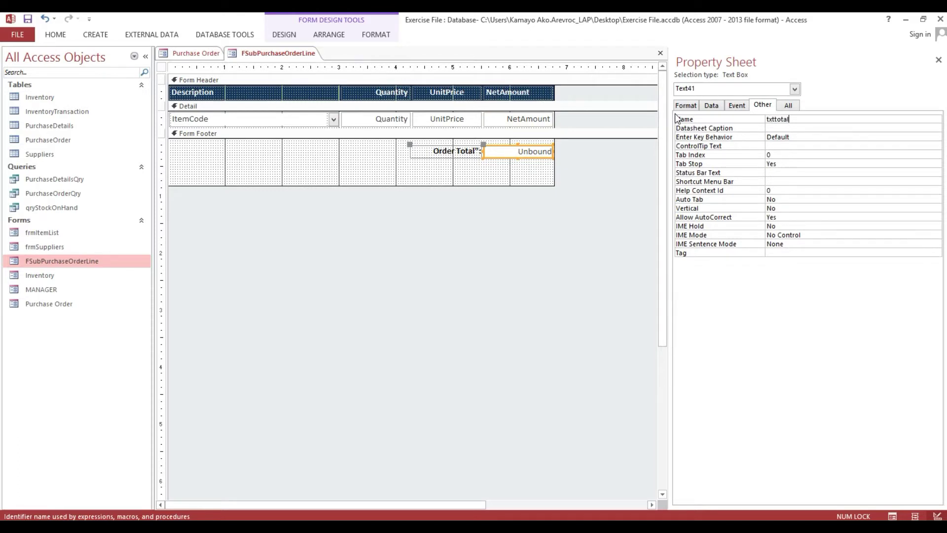
pyautogui.write('total')
pyautogui.press('BackSpace')
pyautogui.press('alt')
pyautogui.press('alt')
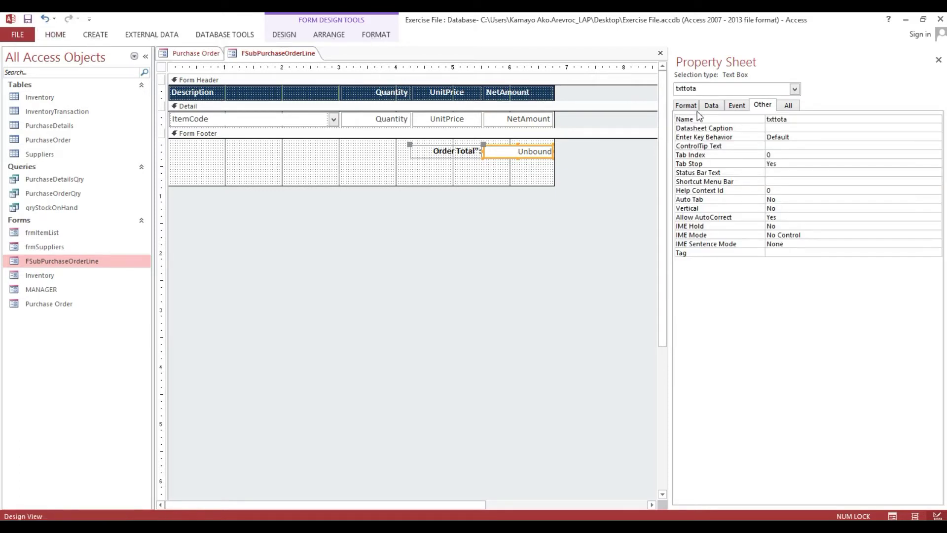
pyautogui.click(788, 118)
pyautogui.click(734, 119)
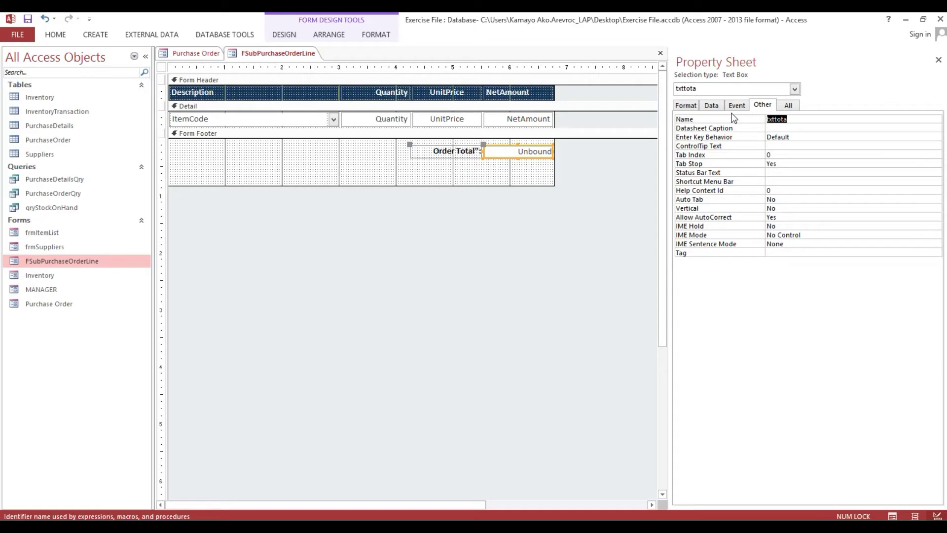
pyautogui.write('x')
pyautogui.press('Return')
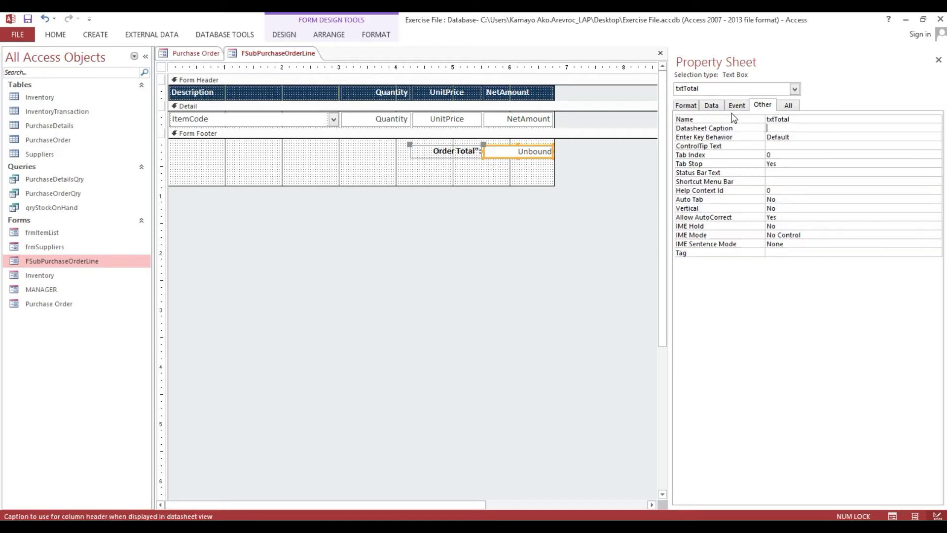
pyautogui.click(712, 104)
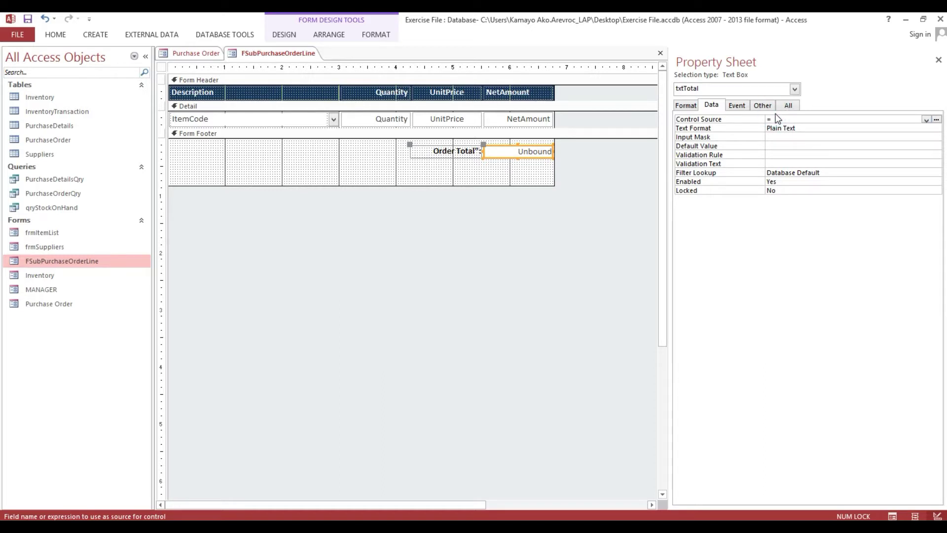
# - Set txtTotal's Control Source to =Sum([NetAmount])
pyautogui.write('Sum')
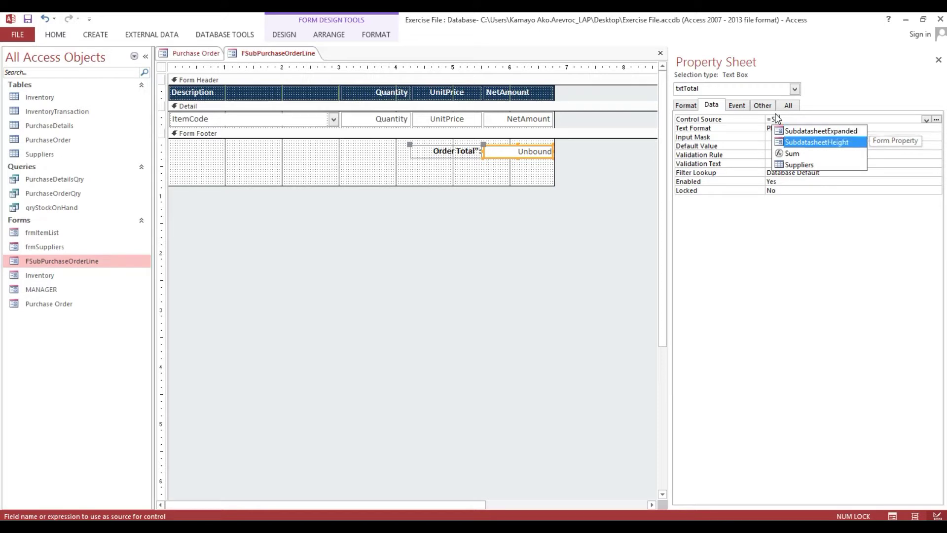
pyautogui.write('([nt')
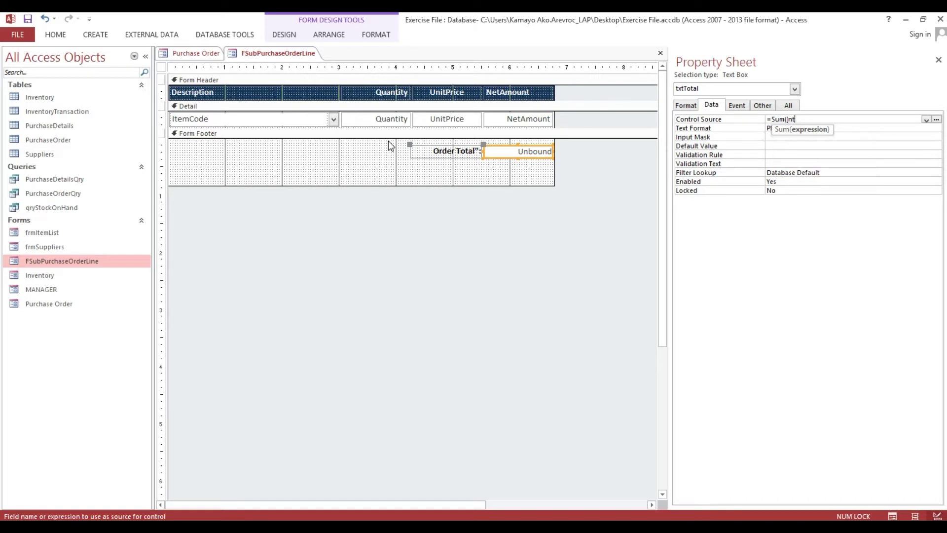
pyautogui.press('BackSpace')
pyautogui.write('e')
pyautogui.press('Tab')
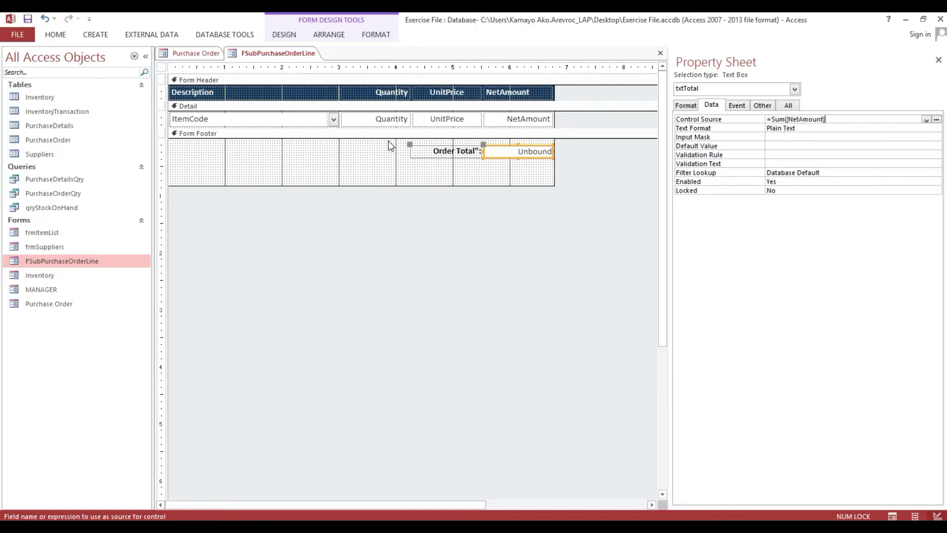
pyautogui.write(')')
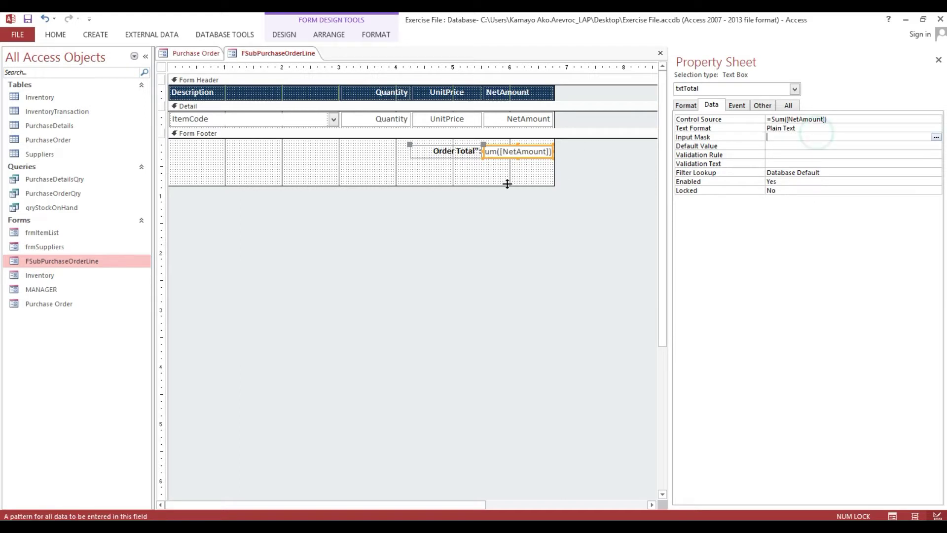
pyautogui.click(469, 163)
# - Shorten the form footer and reposition the Order Total label and total box
pyautogui.moveTo(470, 185); pyautogui.dragTo(469, 161)
pyautogui.moveTo(391, 156); pyautogui.dragTo(529, 154)
pyautogui.press('Up')
pyautogui.press('Down')
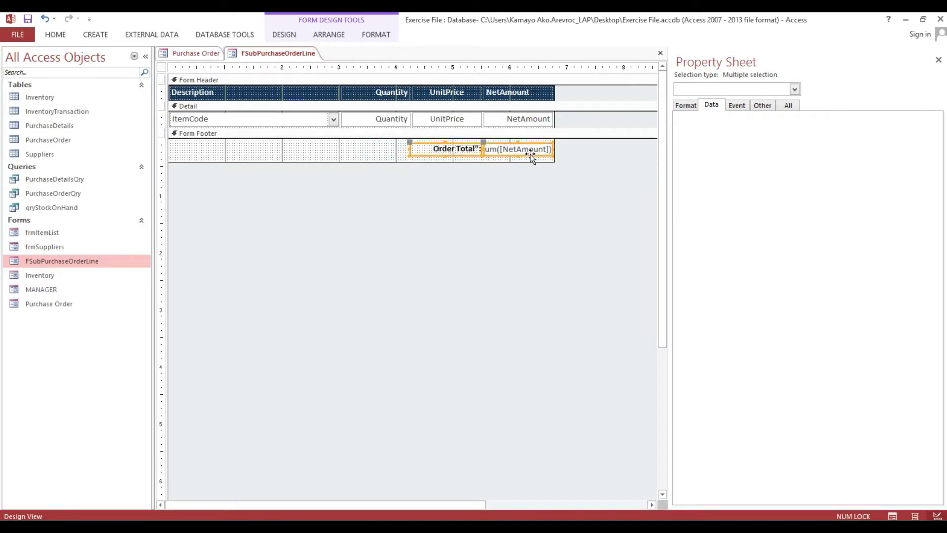
# - Give the form footer section a dark blue fill
pyautogui.click(333, 144)
pyautogui.rightClick(289, 149)
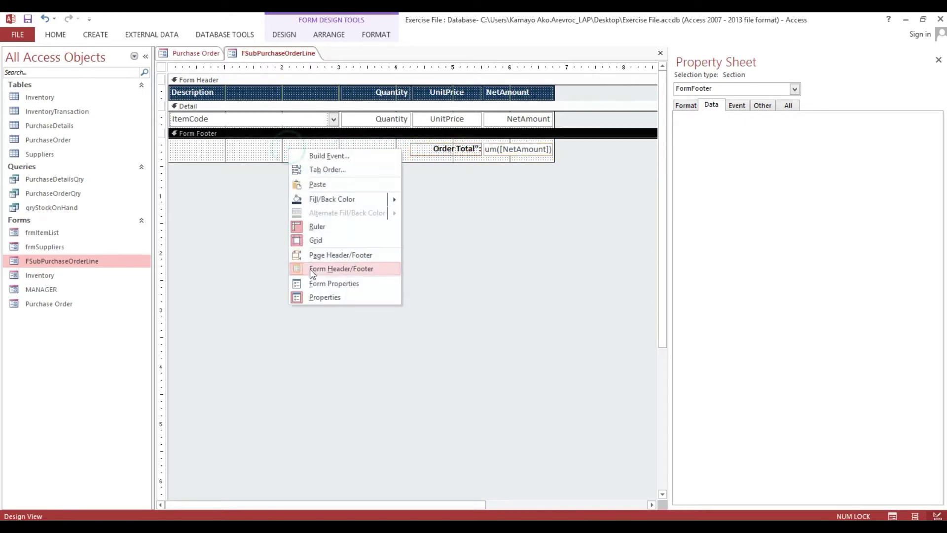
pyautogui.click(298, 196)
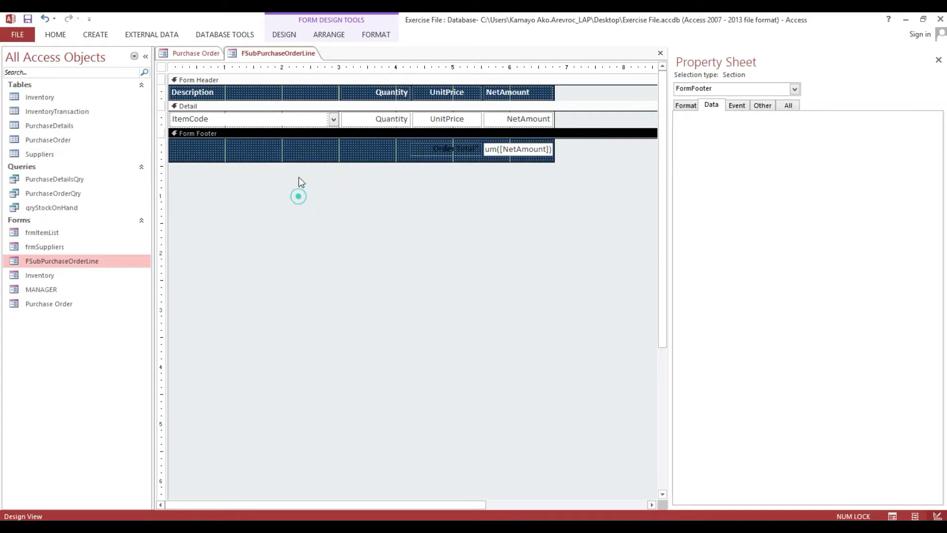
# - Make the Order Total label text white and close the subform design
pyautogui.click(419, 153)
pyautogui.click(55, 34)
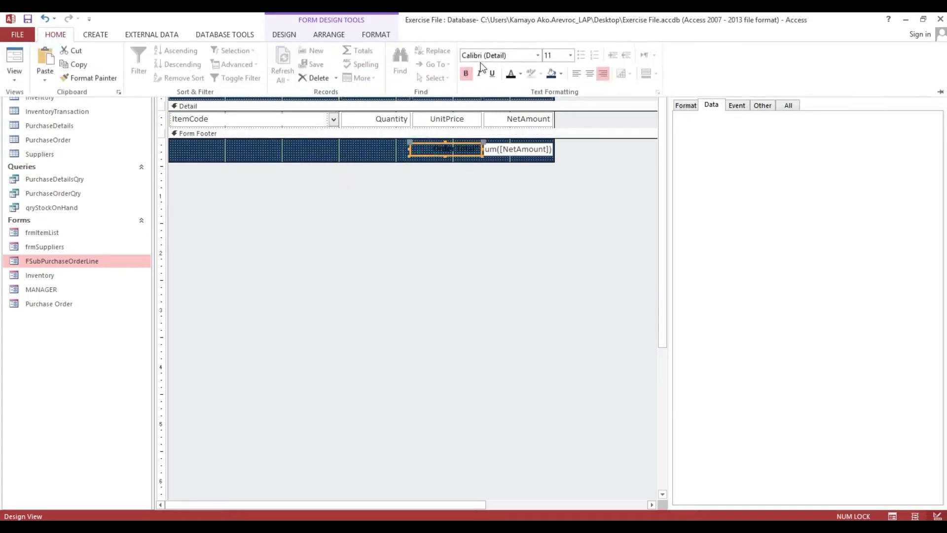
pyautogui.click(520, 74)
pyautogui.click(514, 113)
pyautogui.click(388, 192)
pyautogui.click(386, 188)
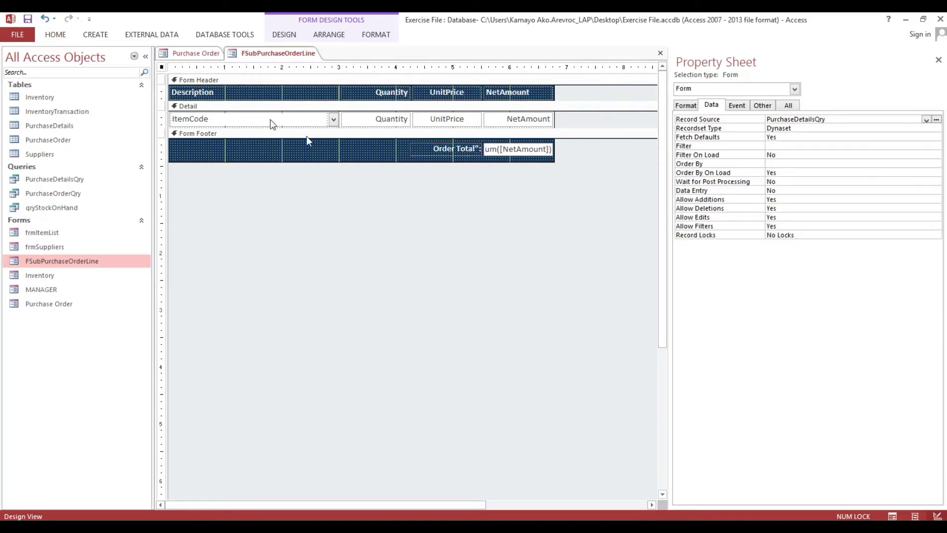
pyautogui.click(661, 54)
# - Save the subform, place FSubPurchaseOrderLine in the Detail area, and delete its caption label
pyautogui.click(432, 306)
pyautogui.click(237, 257)
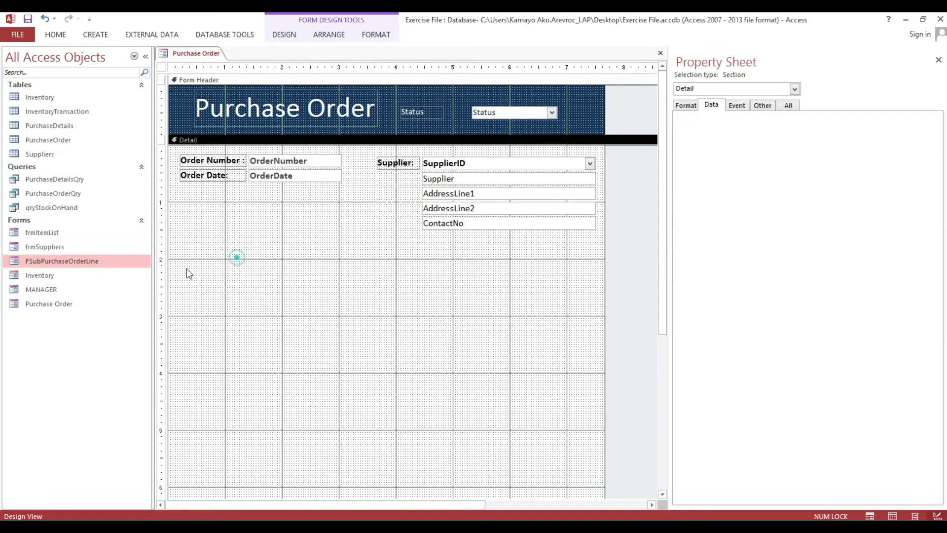
pyautogui.moveTo(52, 260); pyautogui.dragTo(185, 264)
pyautogui.click(184, 253)
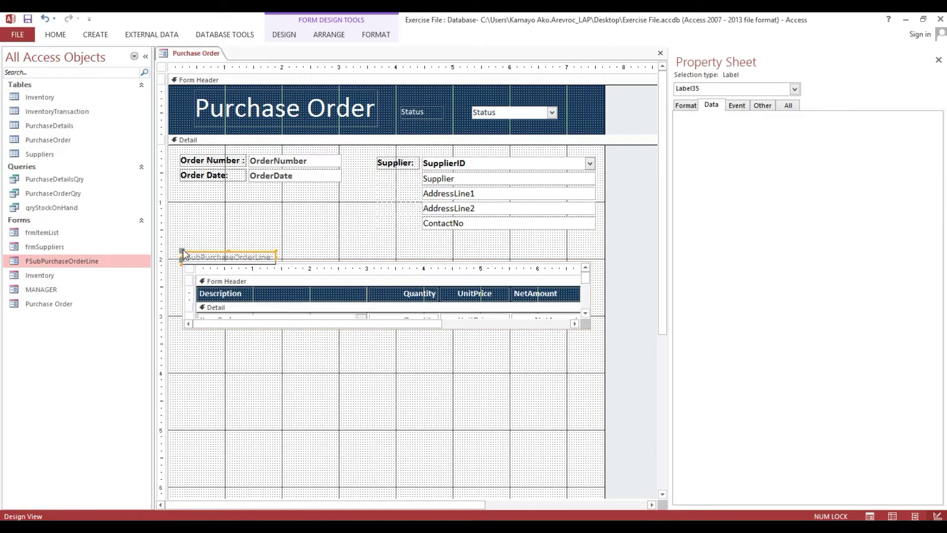
pyautogui.press('Delete')
# - Move the subform up under the order fields and make it taller
pyautogui.click(203, 262)
pyautogui.moveTo(202, 262); pyautogui.dragTo(203, 247)
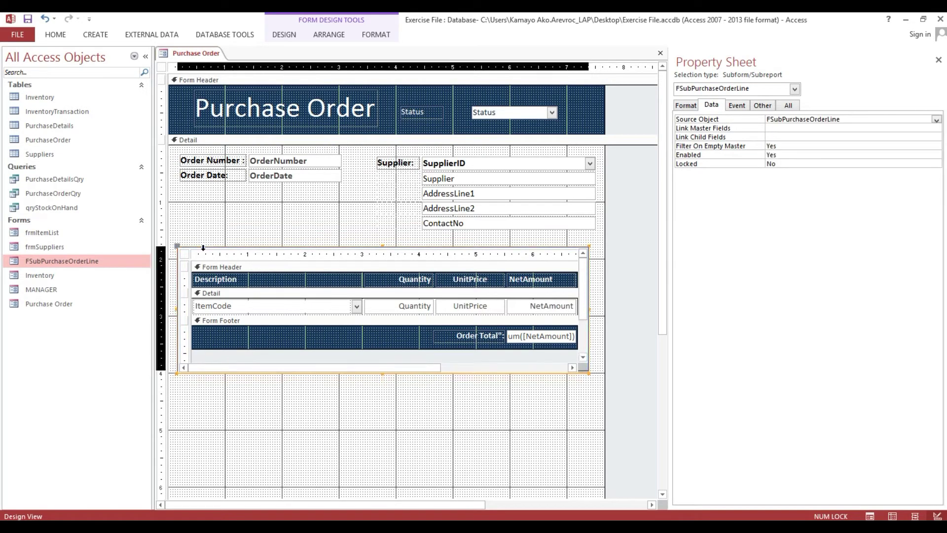
pyautogui.moveTo(382, 369); pyautogui.dragTo(382, 449)
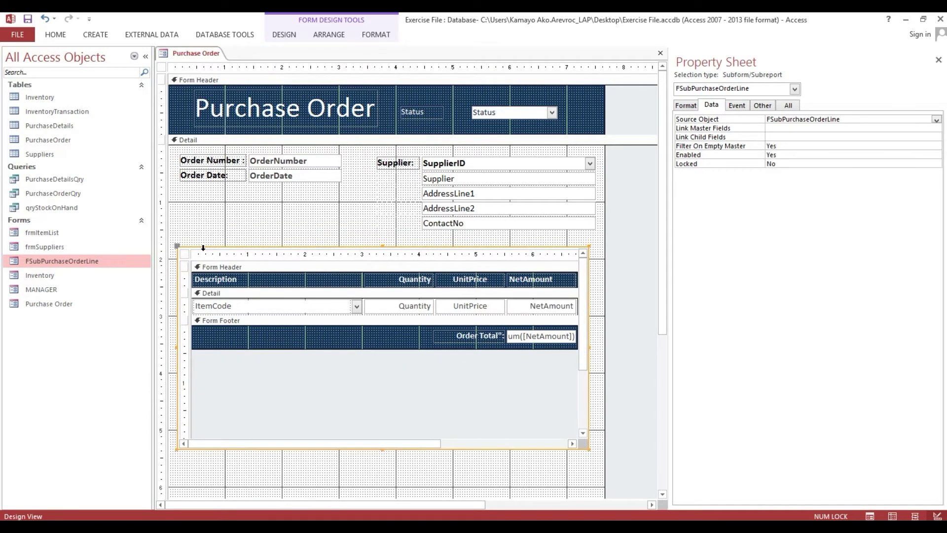
pyautogui.scroll(-3, 297, 408)
pyautogui.moveTo(298, 391); pyautogui.dragTo(301, 336)
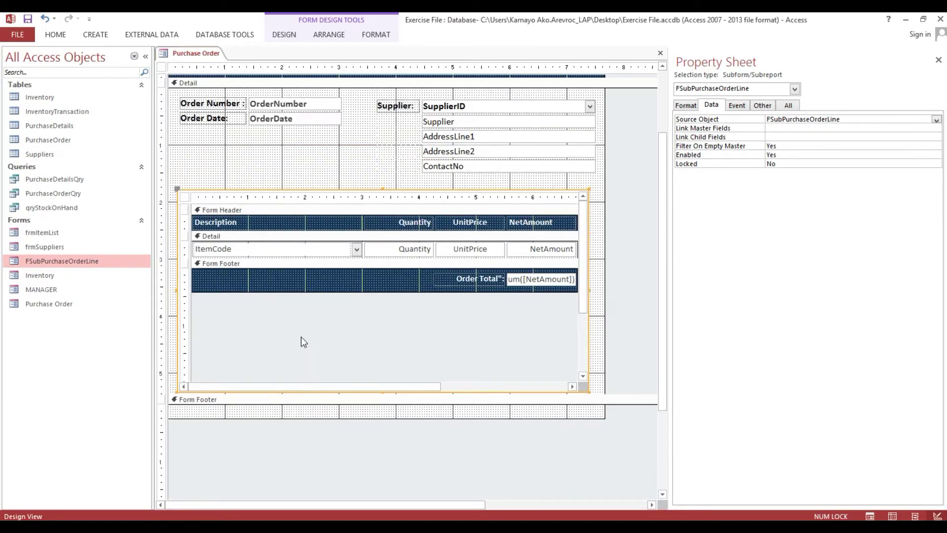
pyautogui.click(260, 188)
pyautogui.click(263, 171)
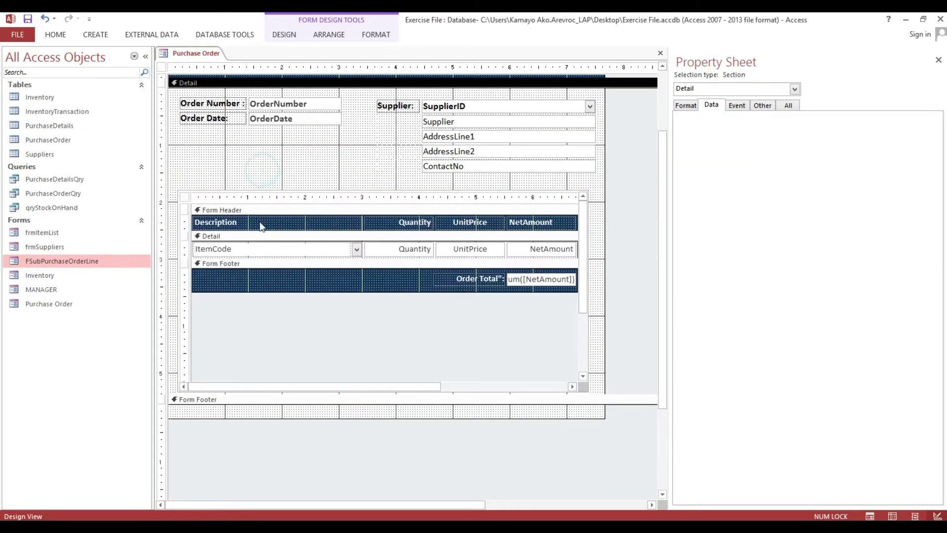
pyautogui.click(253, 195)
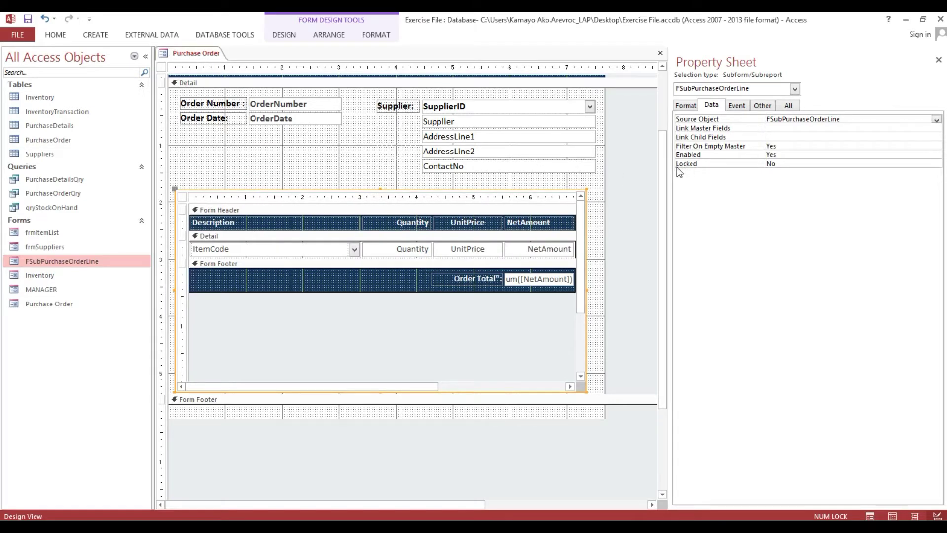
# - Set OrderNumber as the subform's master and child link field via the Subform Field Linker
pyautogui.moveTo(671, 167); pyautogui.dragTo(654, 168)
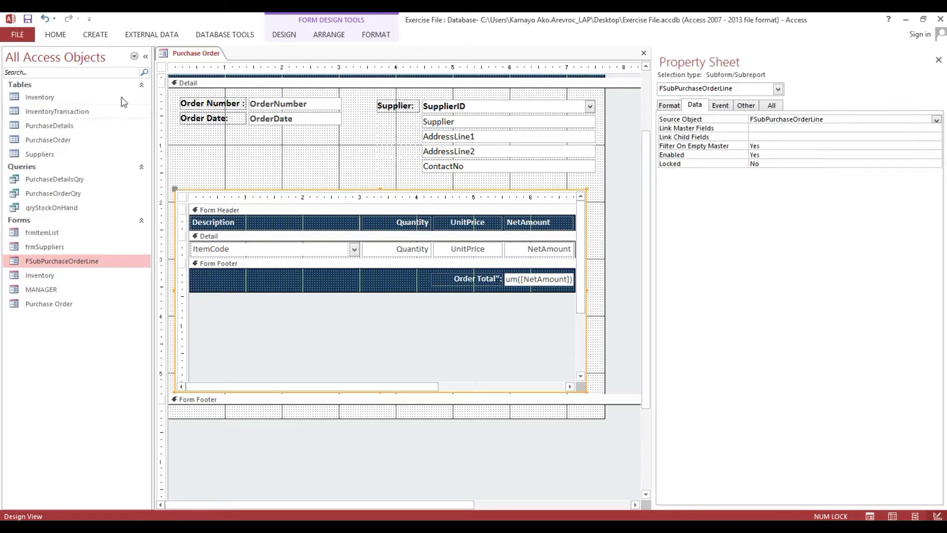
pyautogui.click(163, 66)
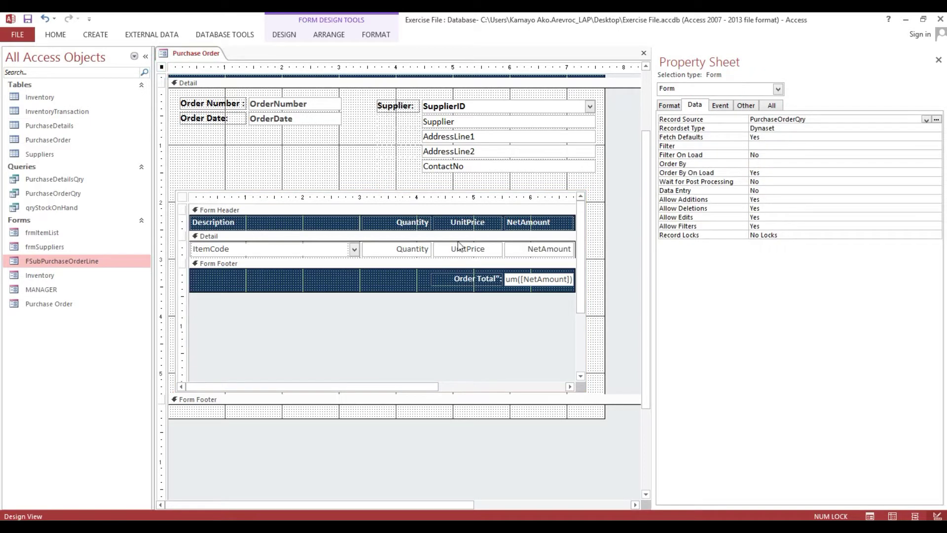
pyautogui.click(463, 197)
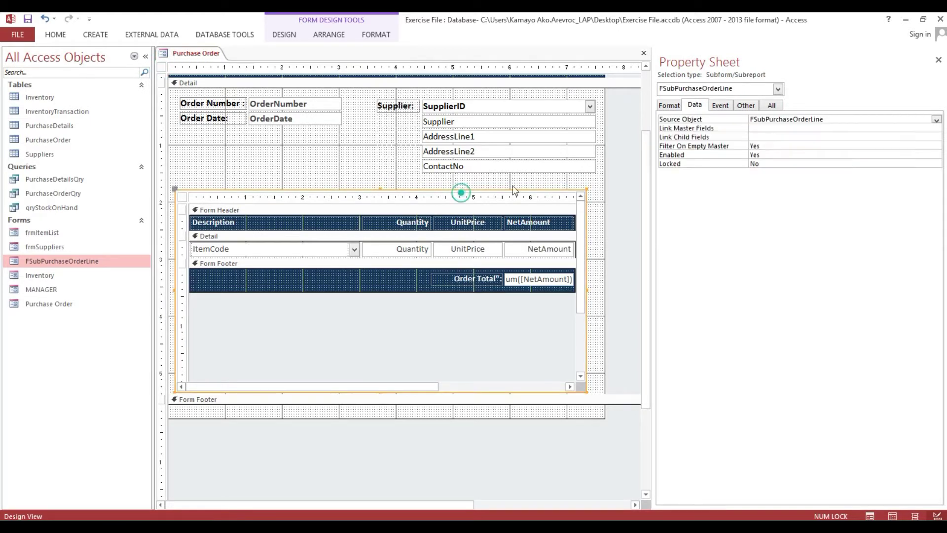
pyautogui.click(694, 128)
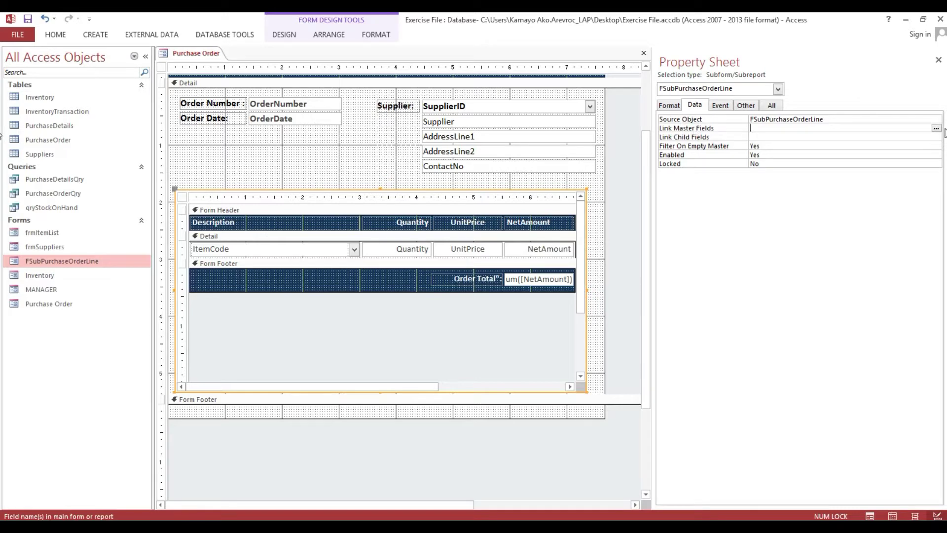
pyautogui.click(313, 101)
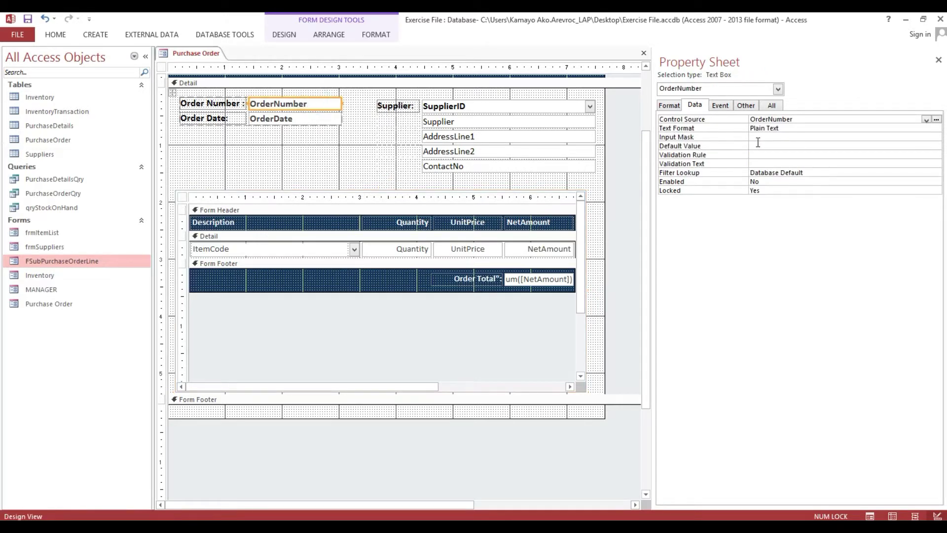
pyautogui.click(488, 195)
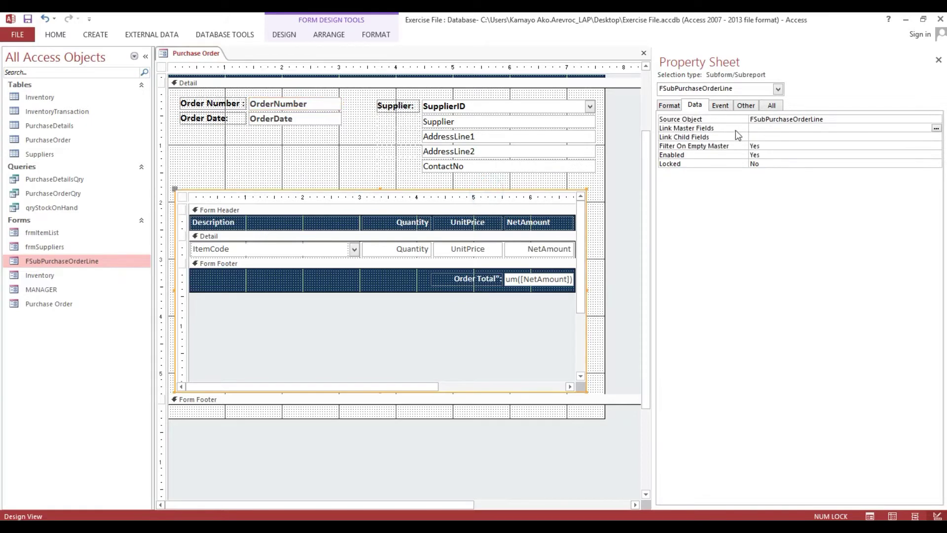
pyautogui.click(936, 128)
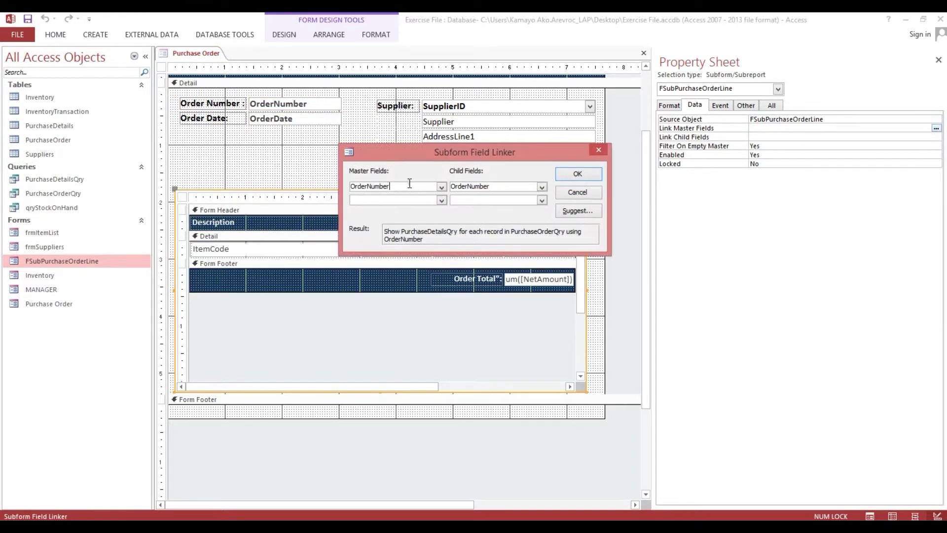
pyautogui.click(564, 178)
pyautogui.click(783, 146)
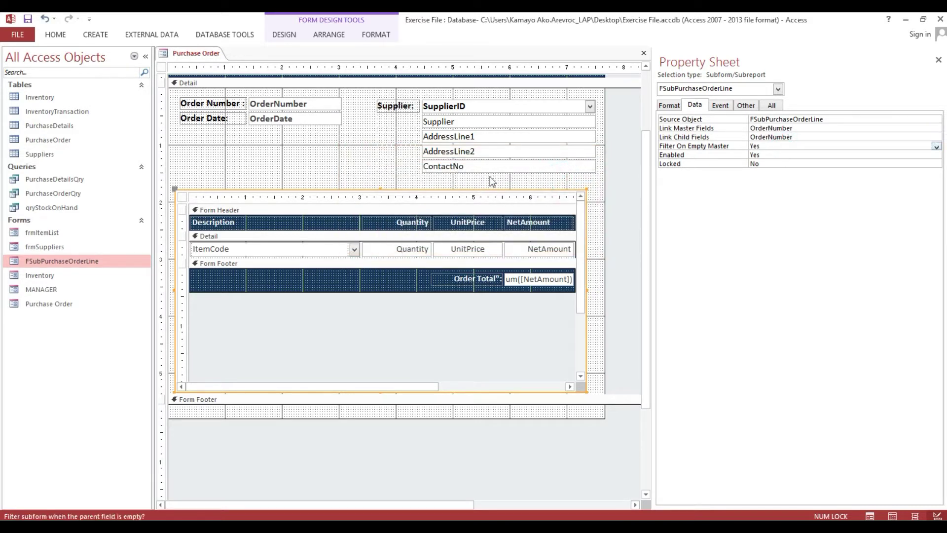
pyautogui.moveTo(586, 290); pyautogui.dragTo(596, 290)
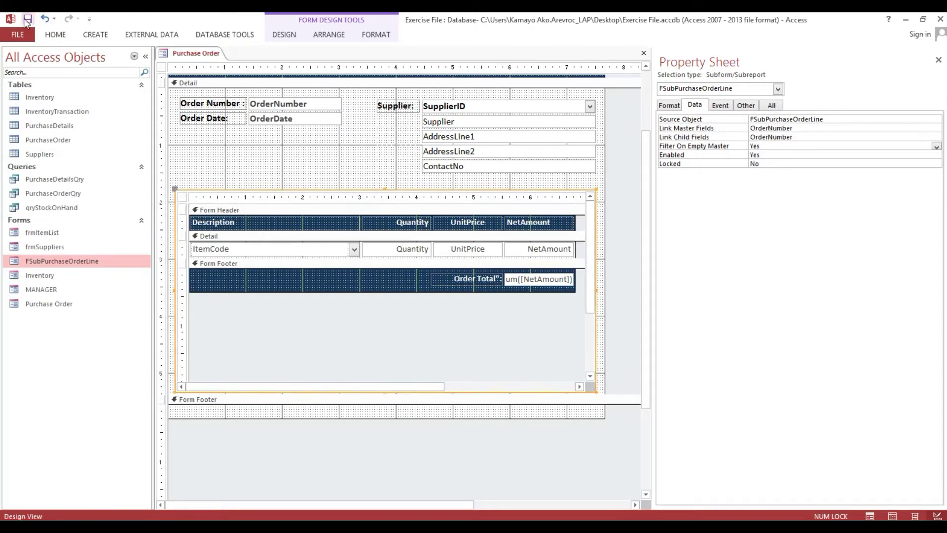
# - Switch to Form View and enter a first order line of Milk, quantity 10
pyautogui.click(55, 36)
pyautogui.click(15, 56)
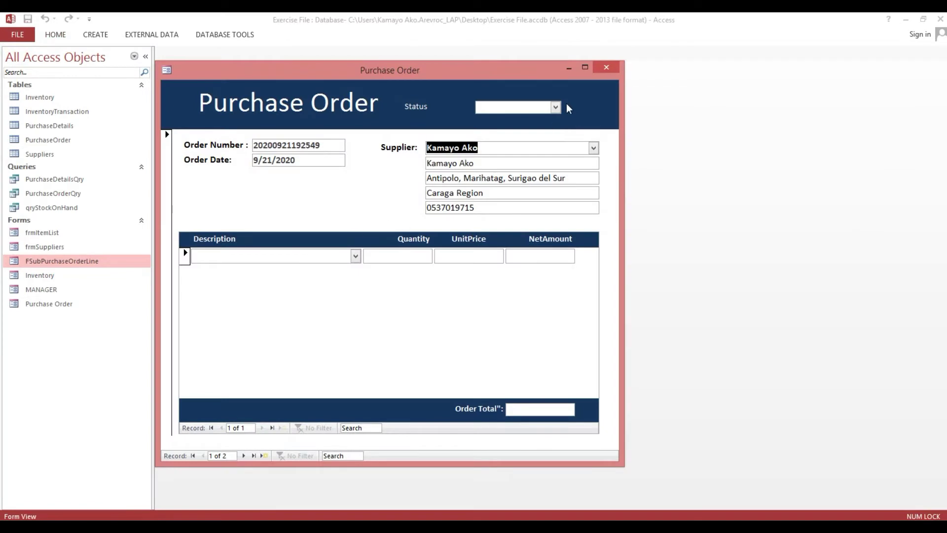
pyautogui.click(355, 257)
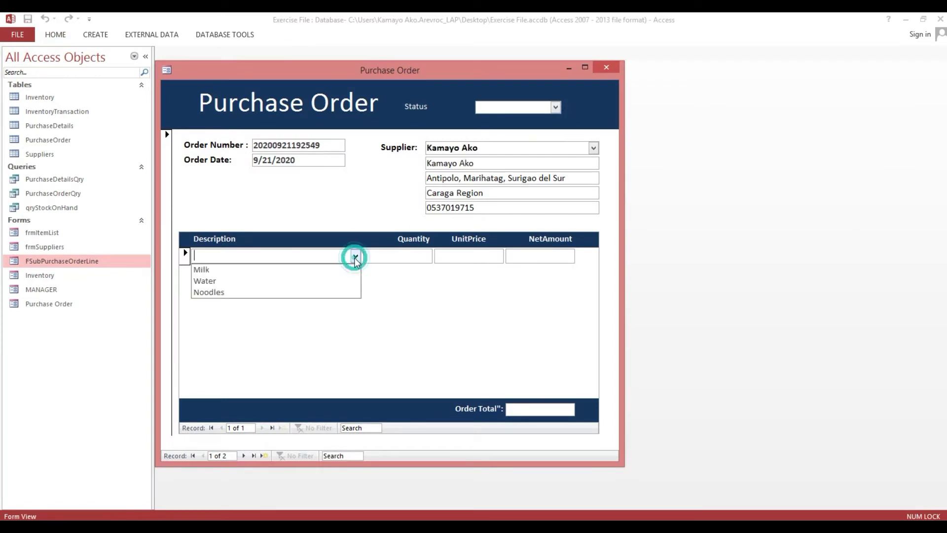
pyautogui.click(212, 269)
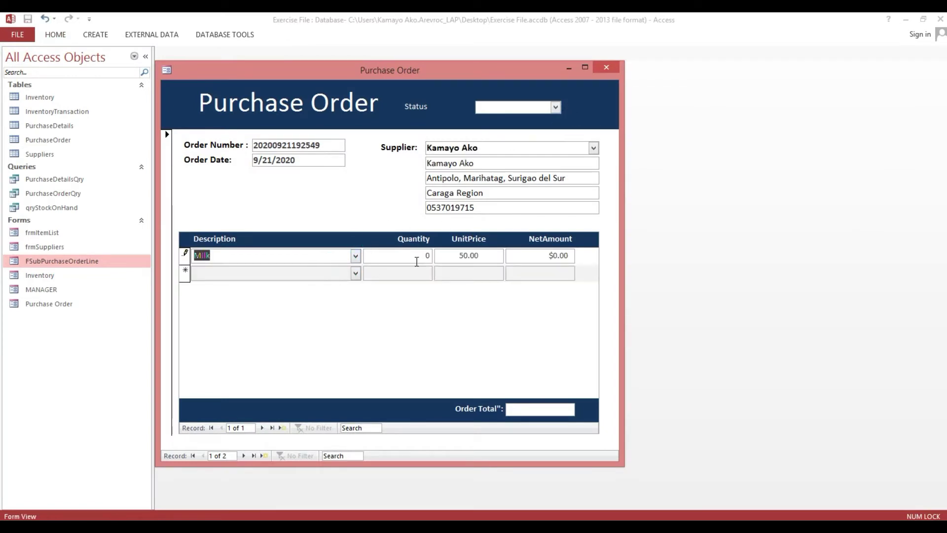
pyautogui.click(415, 259)
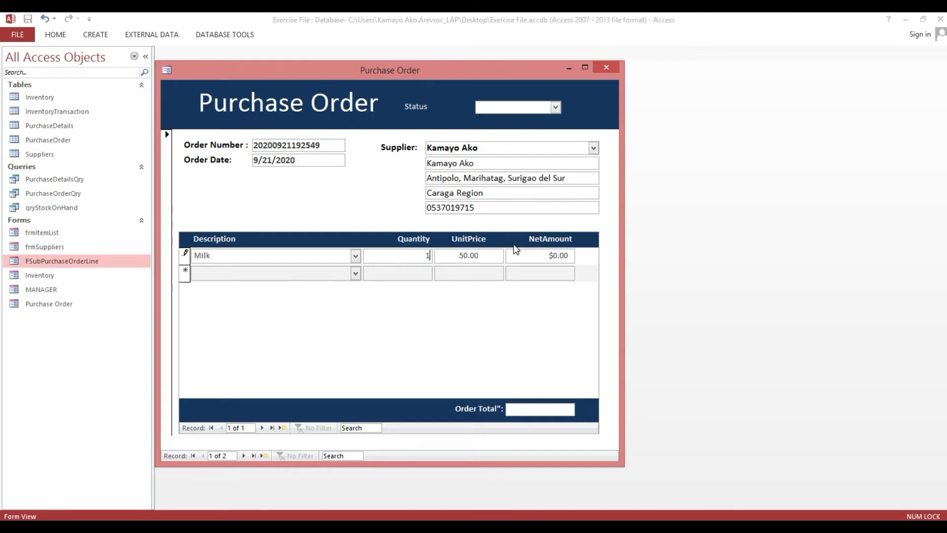
pyautogui.click(520, 256)
pyautogui.press('Tab')
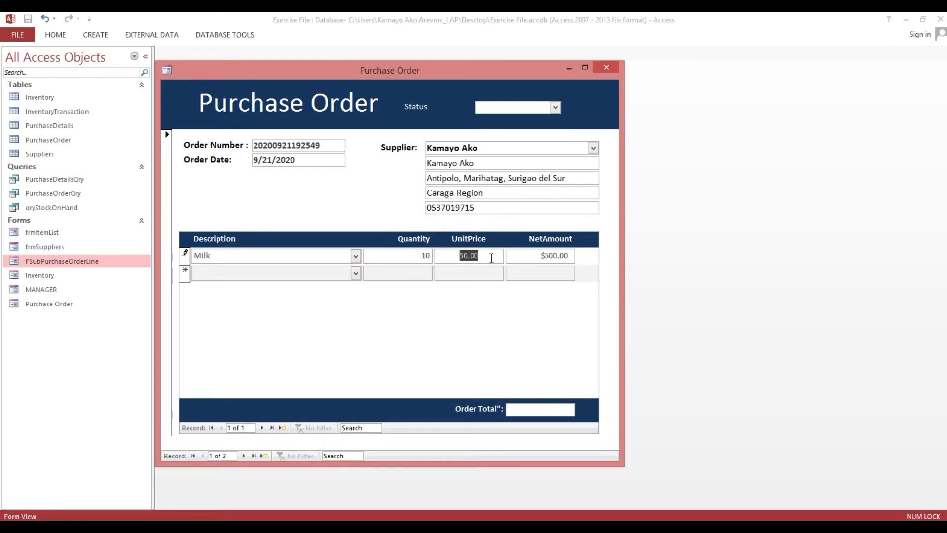
# - Add a second order line of Water with quantity 15
pyautogui.click(355, 274)
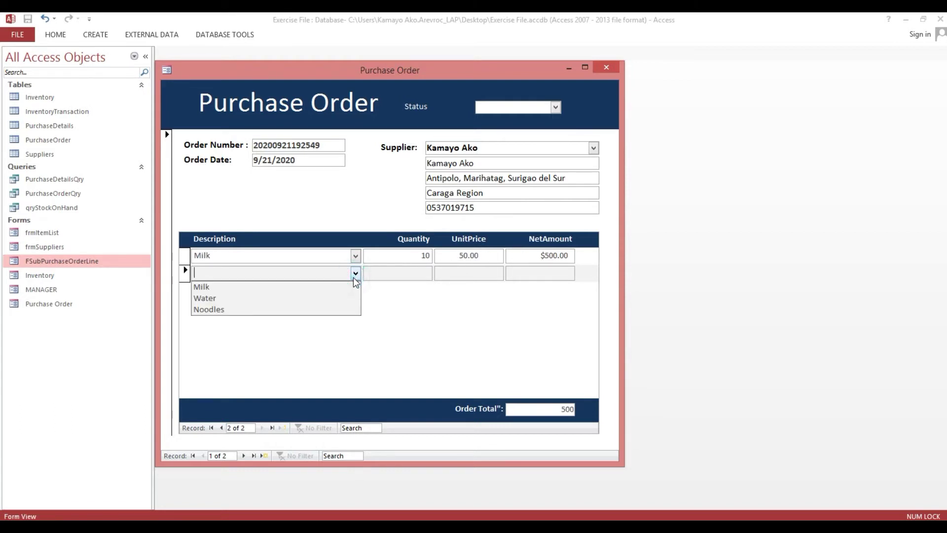
pyautogui.click(326, 290)
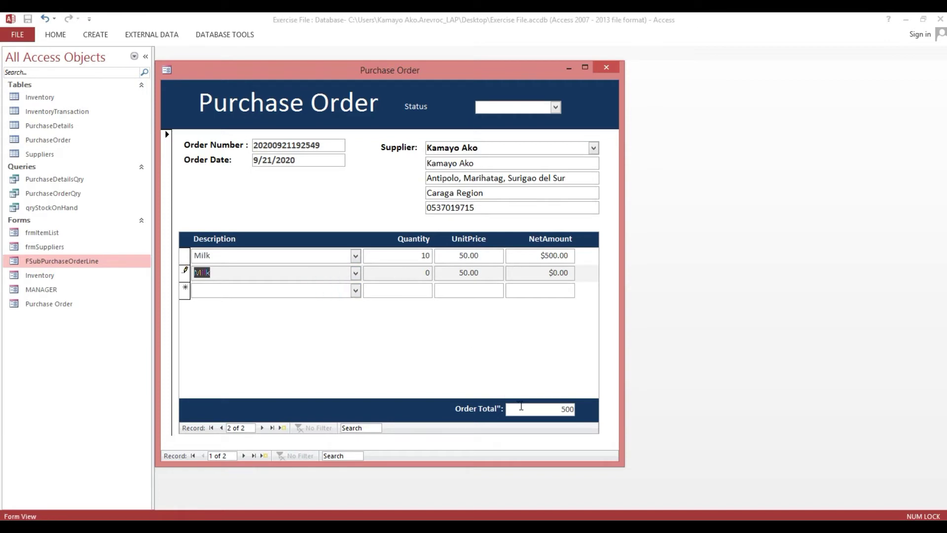
pyautogui.click(419, 273)
pyautogui.click(355, 271)
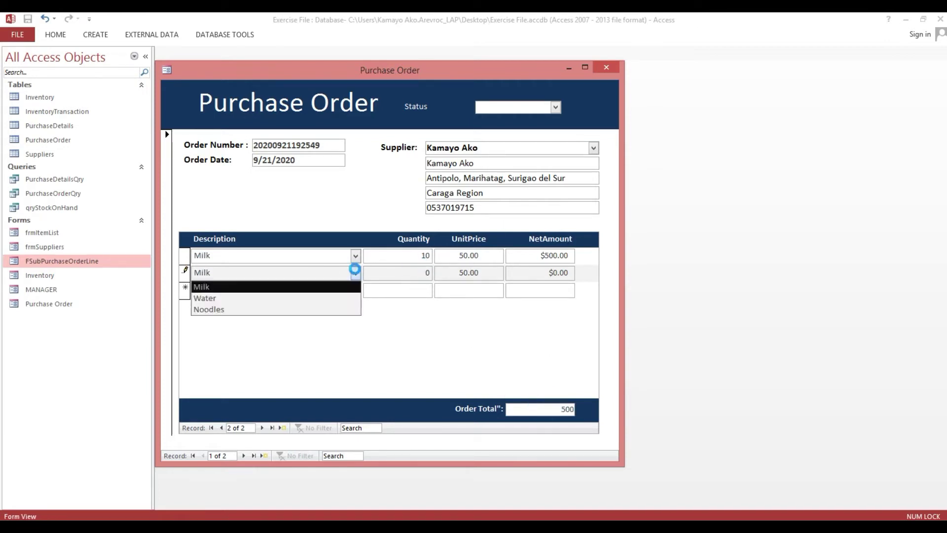
pyautogui.click(341, 298)
pyautogui.click(414, 271)
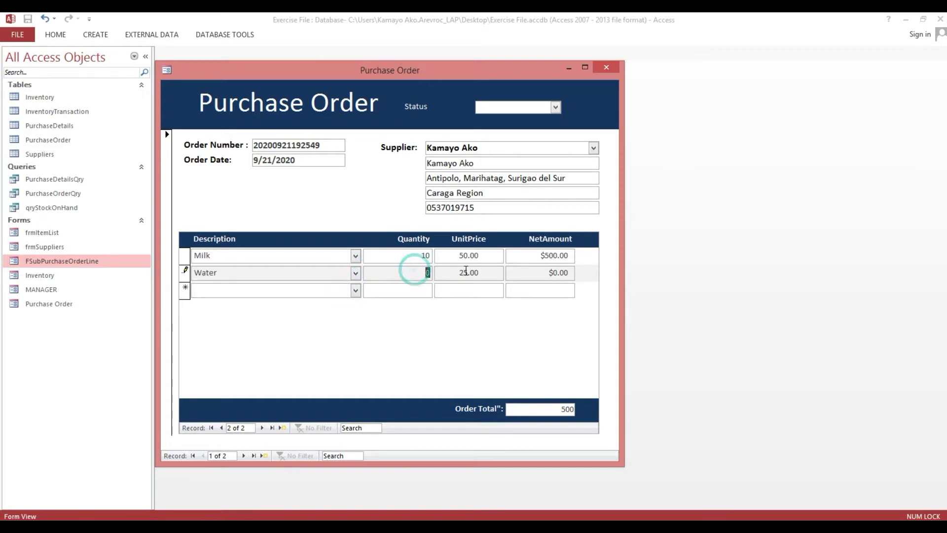
pyautogui.press('Tab')
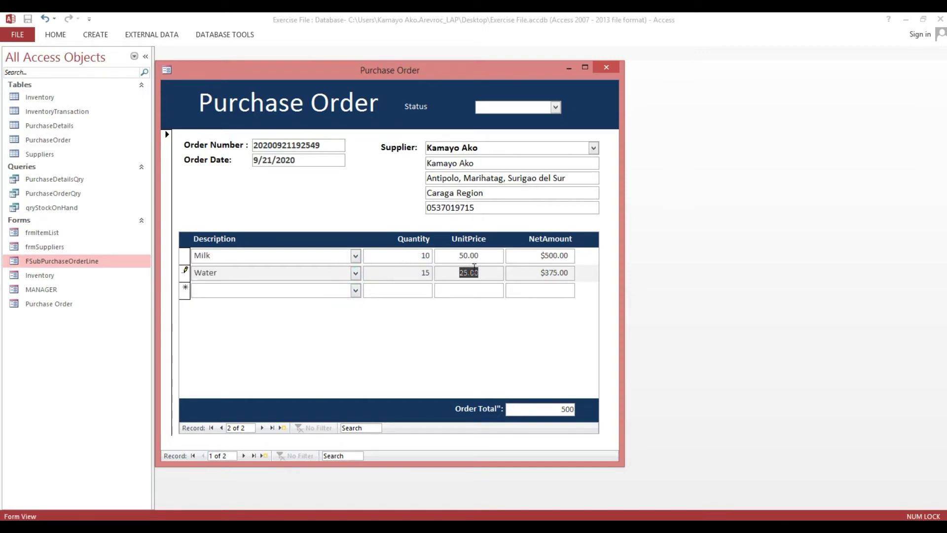
pyautogui.click(522, 274)
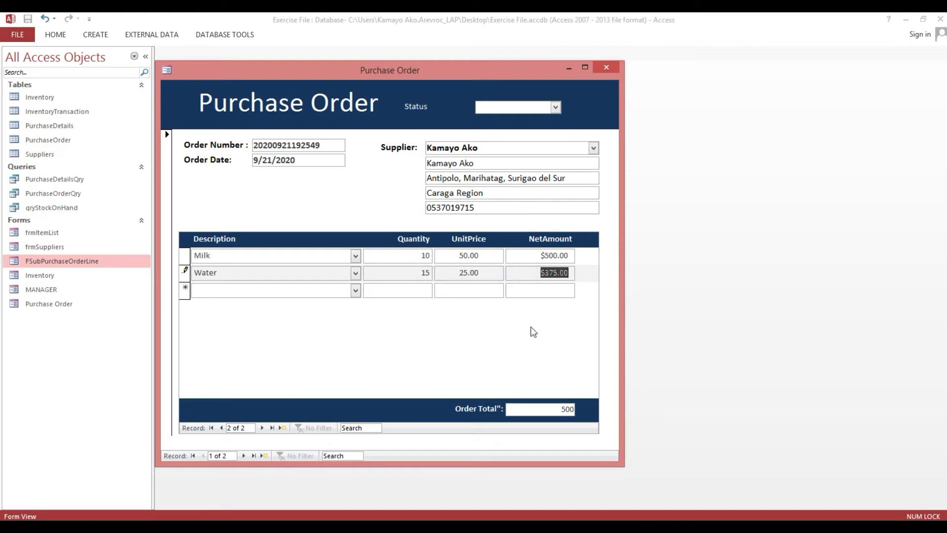
# - Add a third order line of Noodles with quantity 10
pyautogui.click(355, 290)
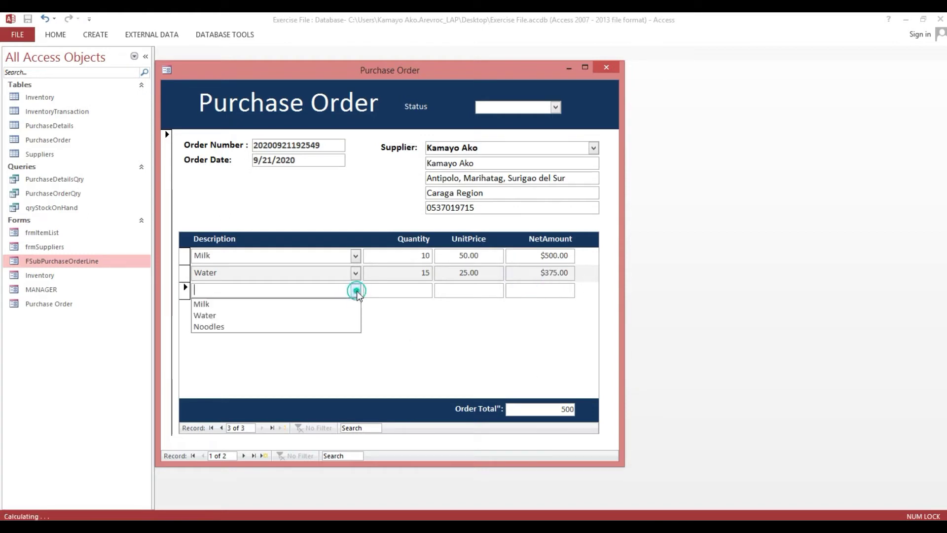
pyautogui.click(336, 324)
pyautogui.click(401, 290)
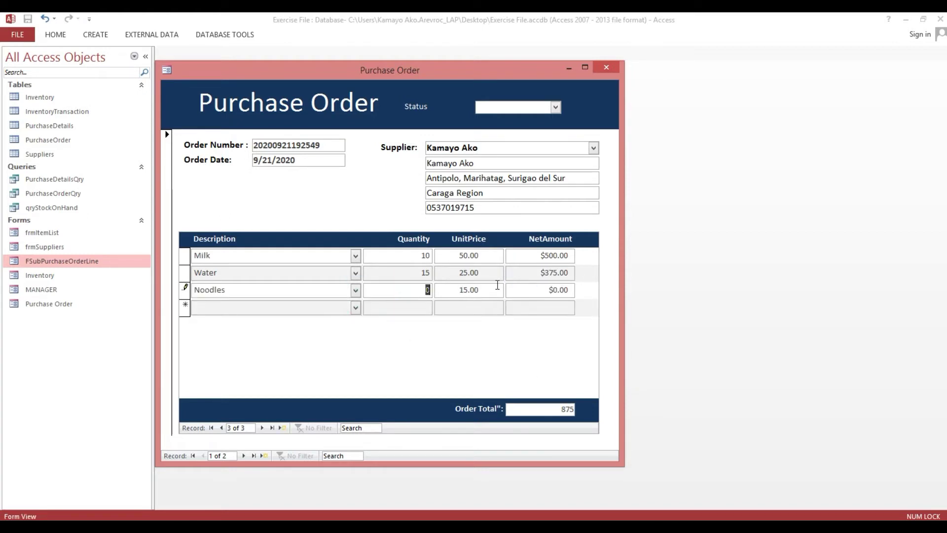
pyautogui.write('10')
pyautogui.press('Tab')
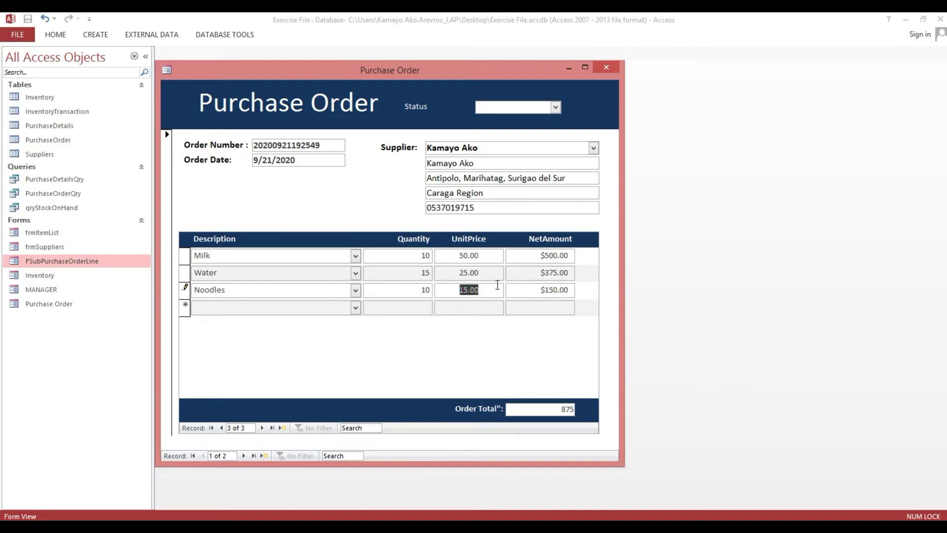
# - Save the current record and switch the Purchase Order form to Design View
pyautogui.rightClick(579, 105)
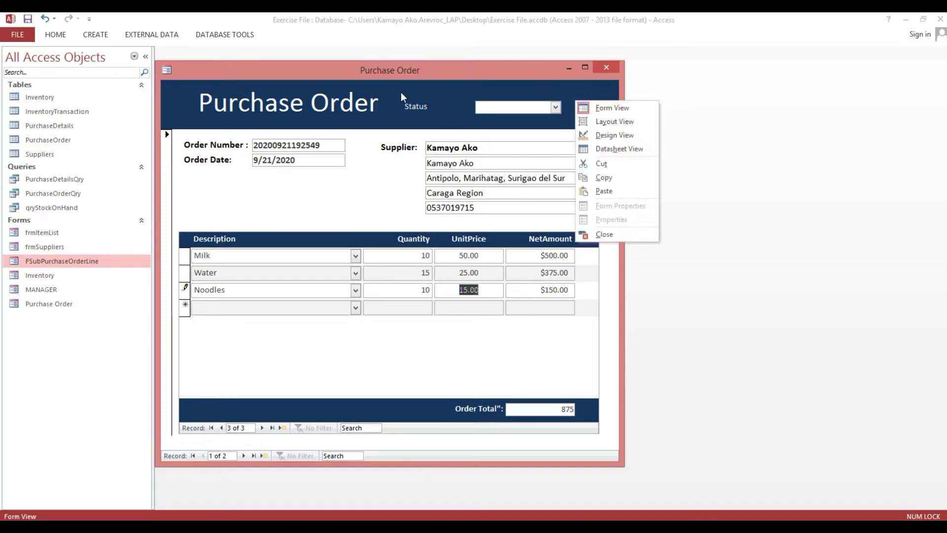
pyautogui.click(581, 107)
pyautogui.rightClick(587, 105)
pyautogui.click(602, 135)
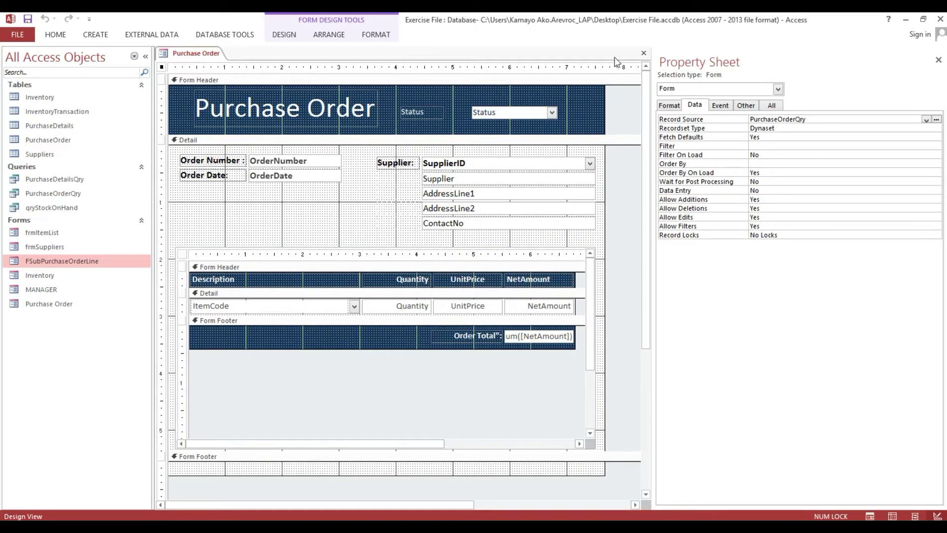
# - Set the subform NetAmount box's Format to Standard and return to Form View
pyautogui.click(532, 314)
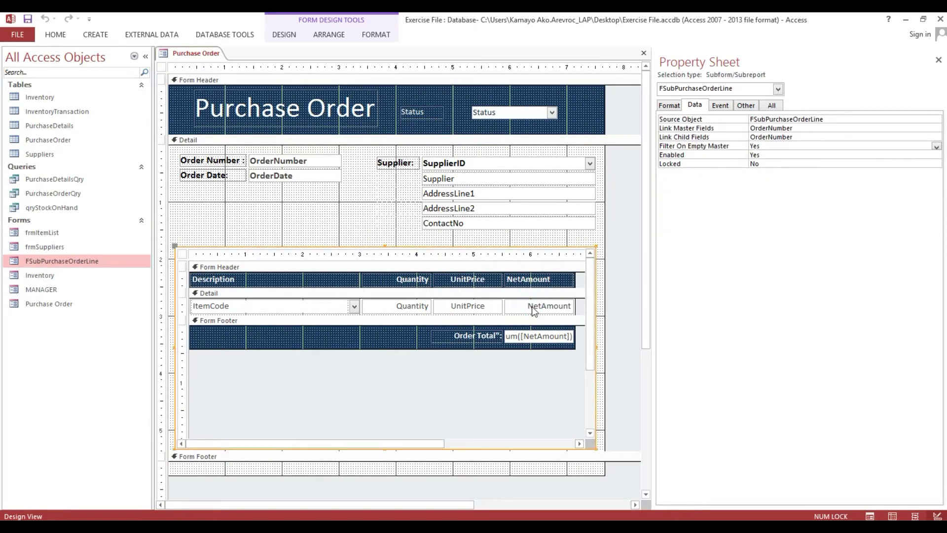
pyautogui.click(533, 311)
pyautogui.click(670, 105)
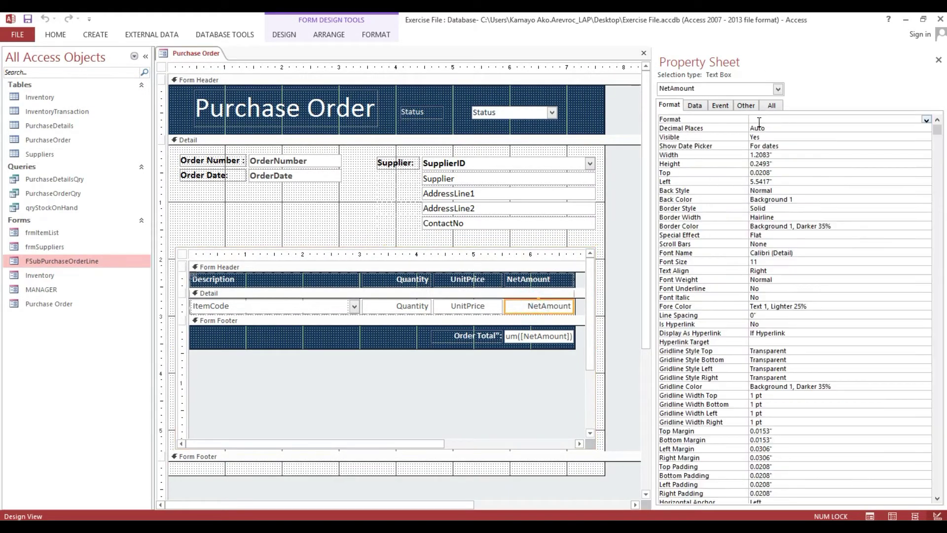
pyautogui.click(926, 120)
pyautogui.click(799, 159)
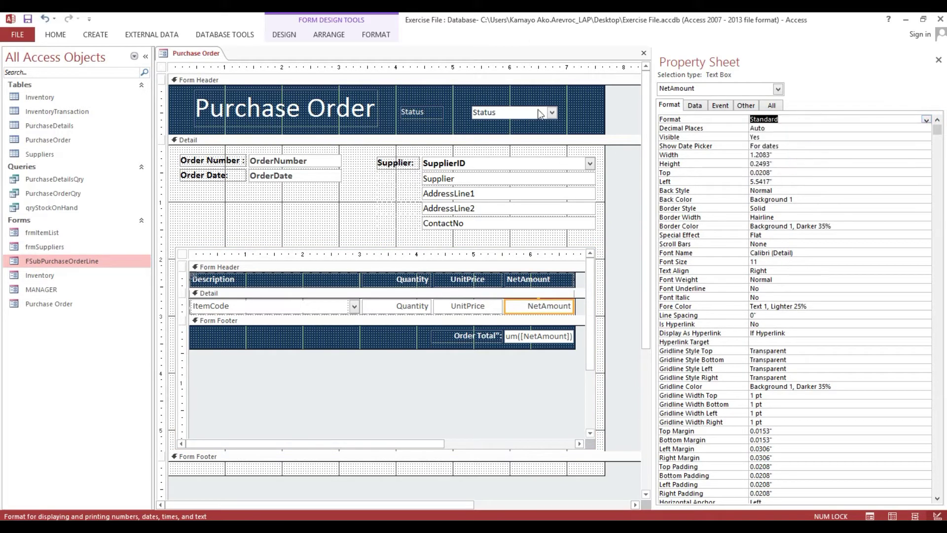
pyautogui.click(55, 34)
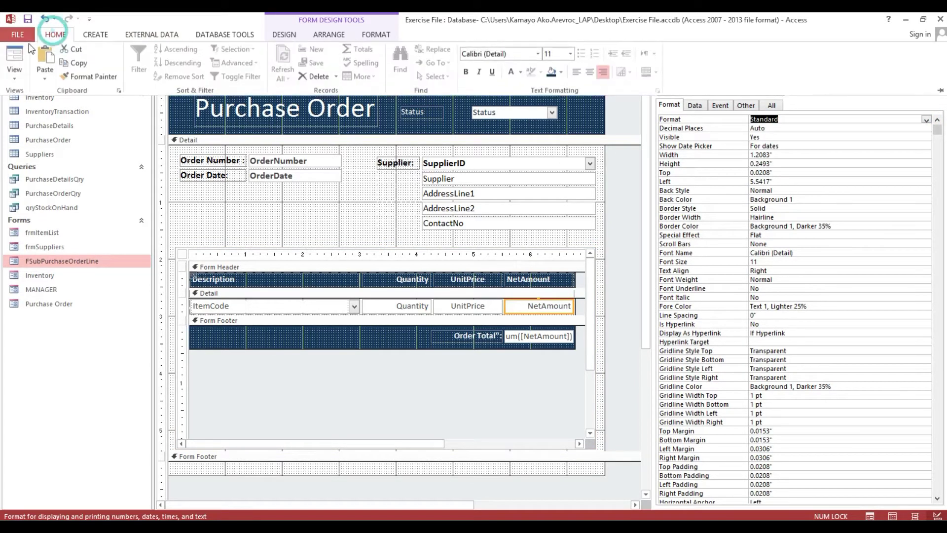
pyautogui.click(17, 52)
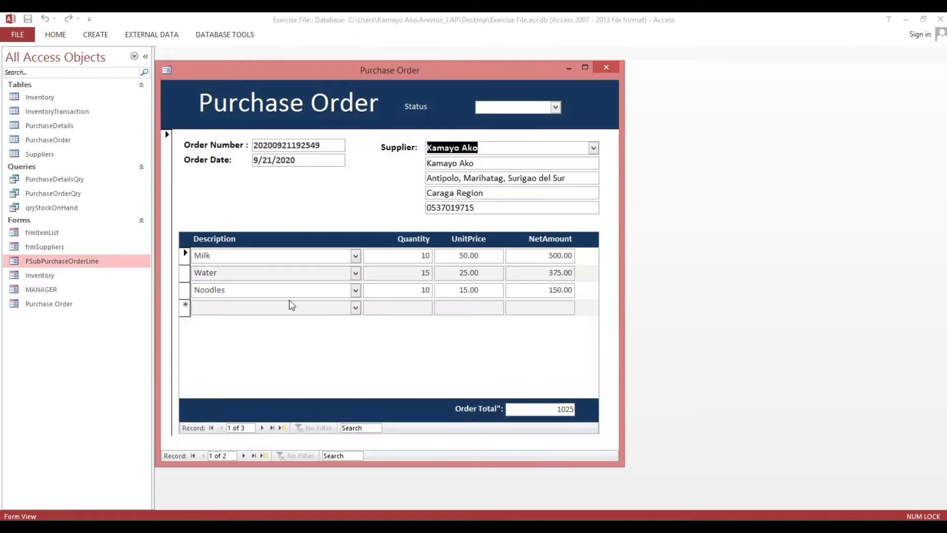
pyautogui.doubleClick(394, 255)
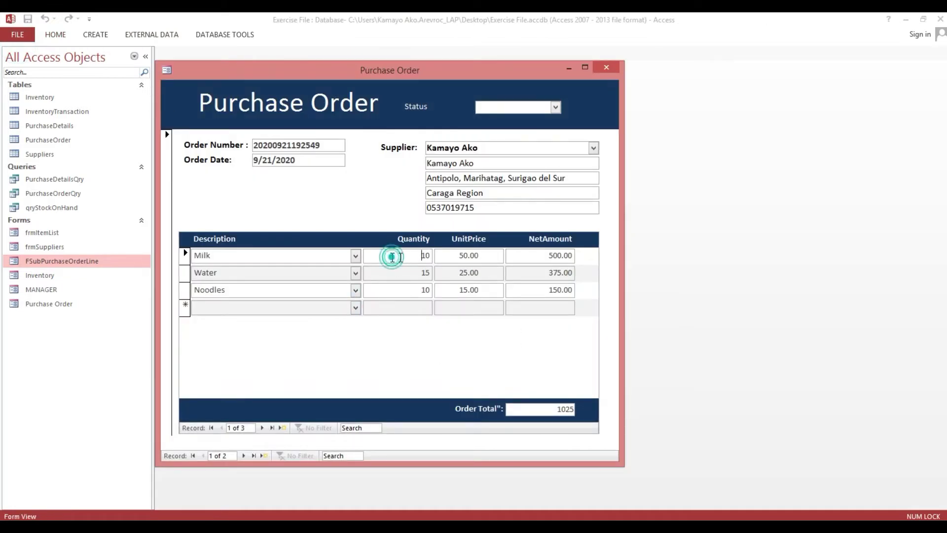
pyautogui.click(555, 105)
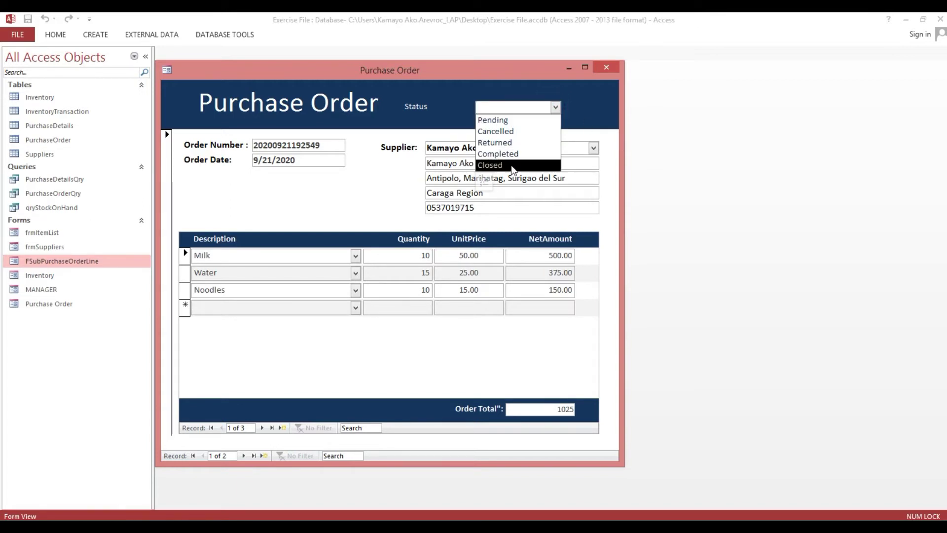
pyautogui.click(504, 154)
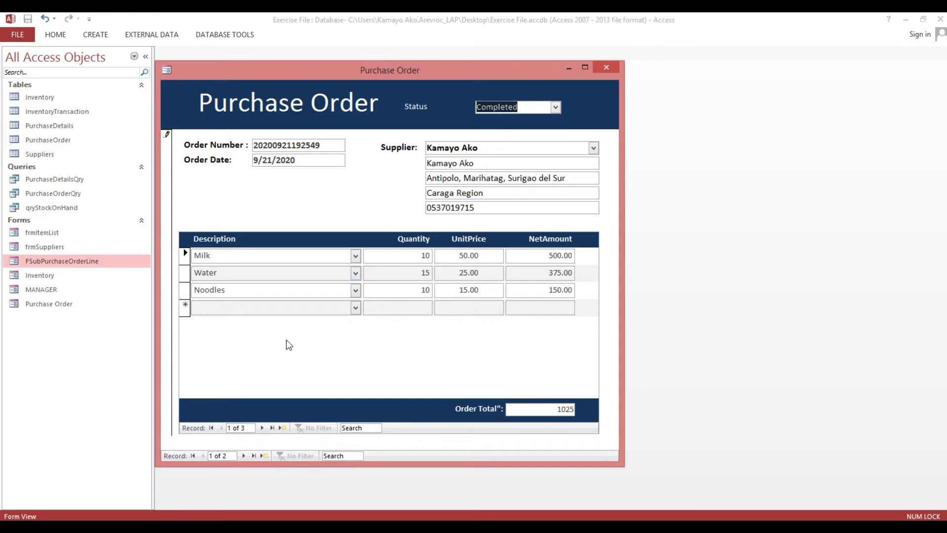
pyautogui.click(263, 456)
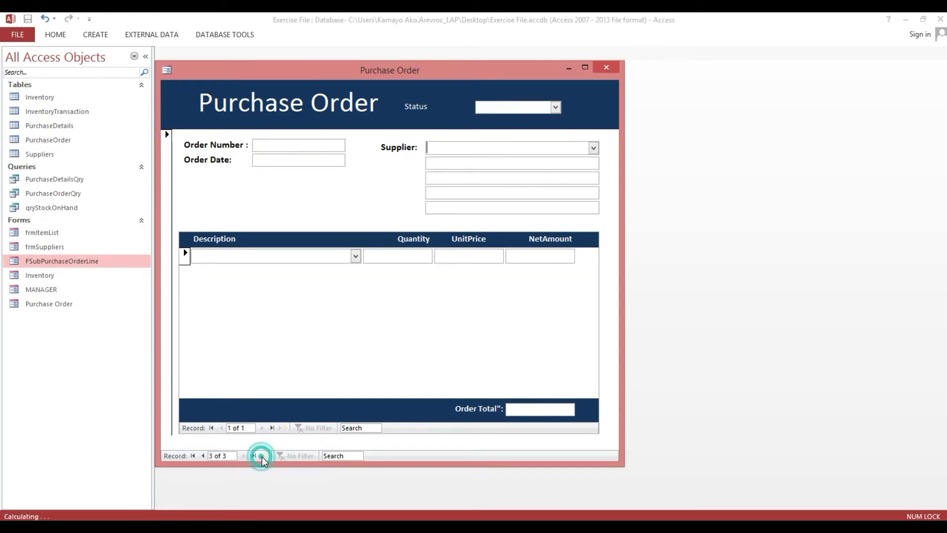
# - Choose the supplier and add Water with quantity 15 as the first order line
pyautogui.click(594, 147)
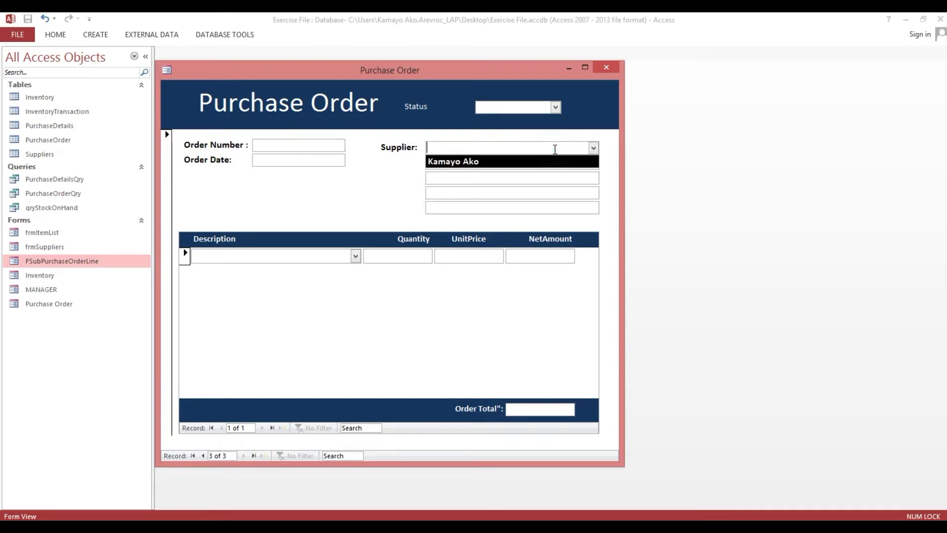
pyautogui.click(539, 162)
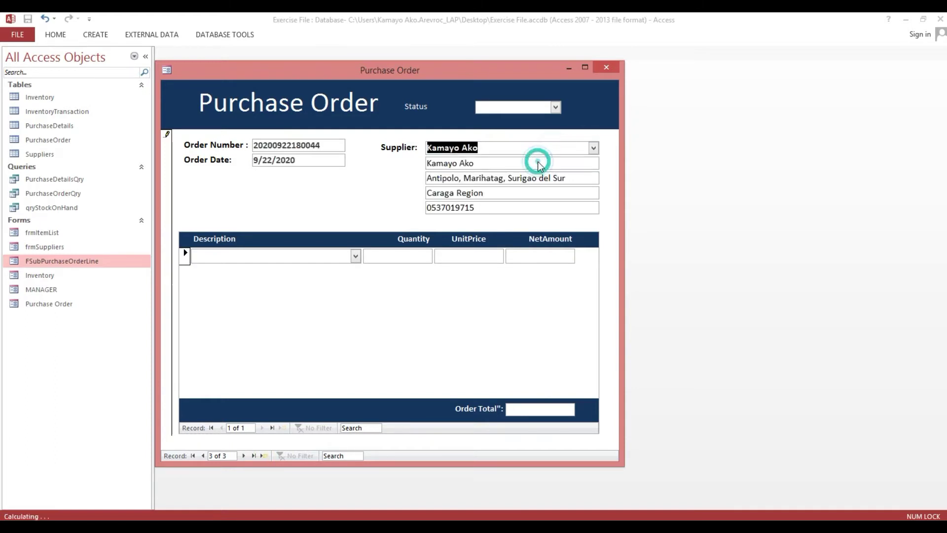
pyautogui.click(355, 257)
pyautogui.click(334, 280)
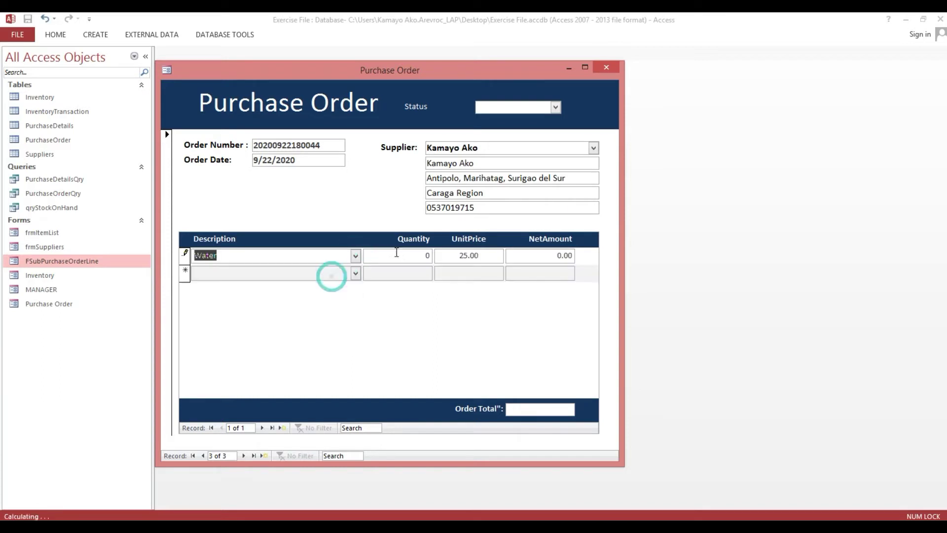
pyautogui.press('Tab')
pyautogui.write('12')
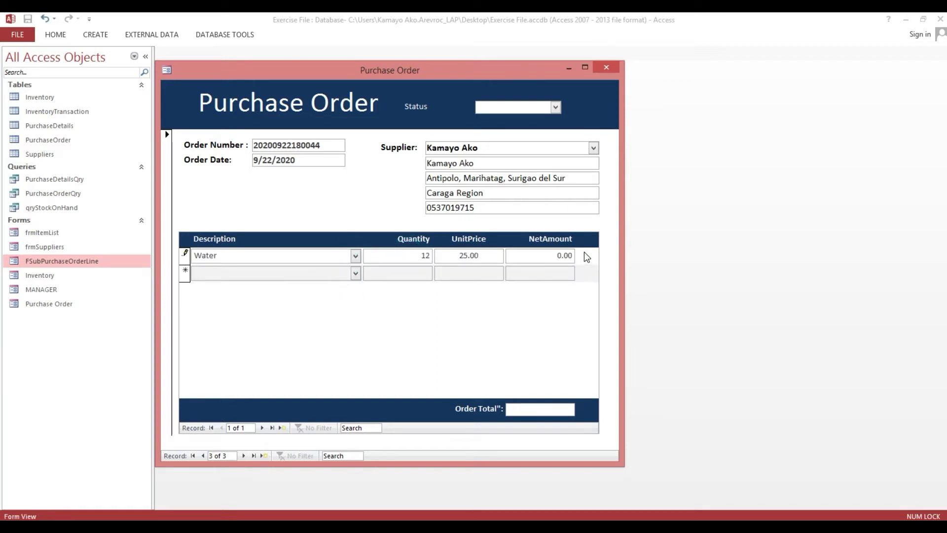
pyautogui.press('Tab')
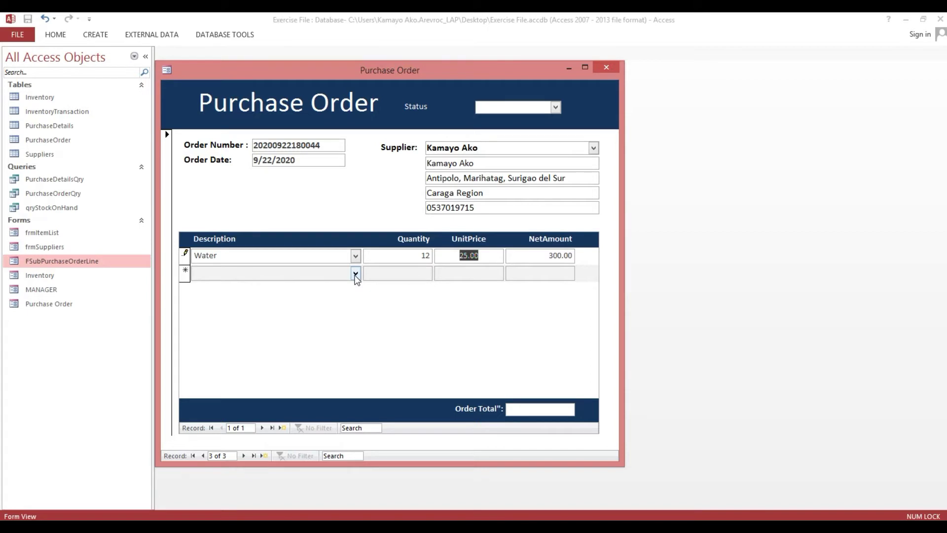
pyautogui.click(402, 256)
pyautogui.press('BackSpace')
pyautogui.write('5')
pyautogui.press('Tab')
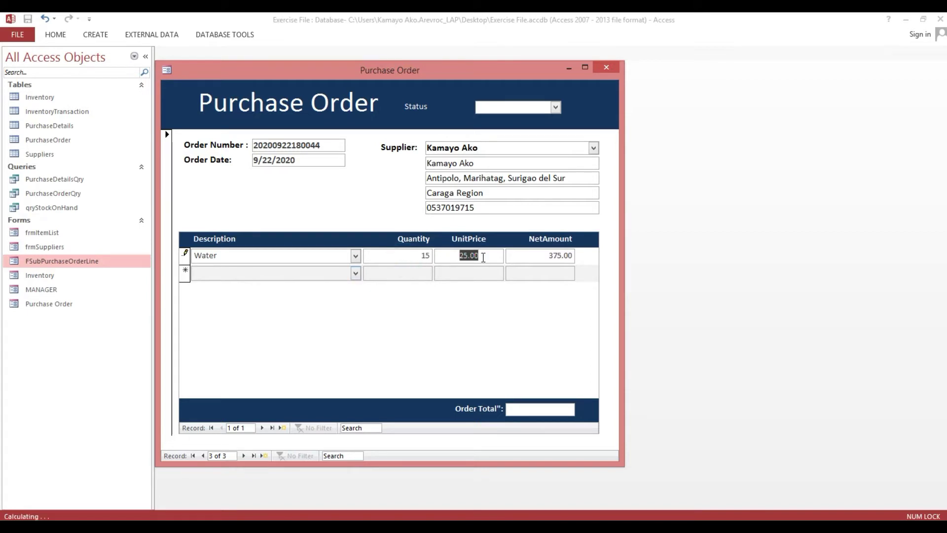
# - Add Noodles with quantity 10, save the lines, and go back to the first order
pyautogui.click(355, 273)
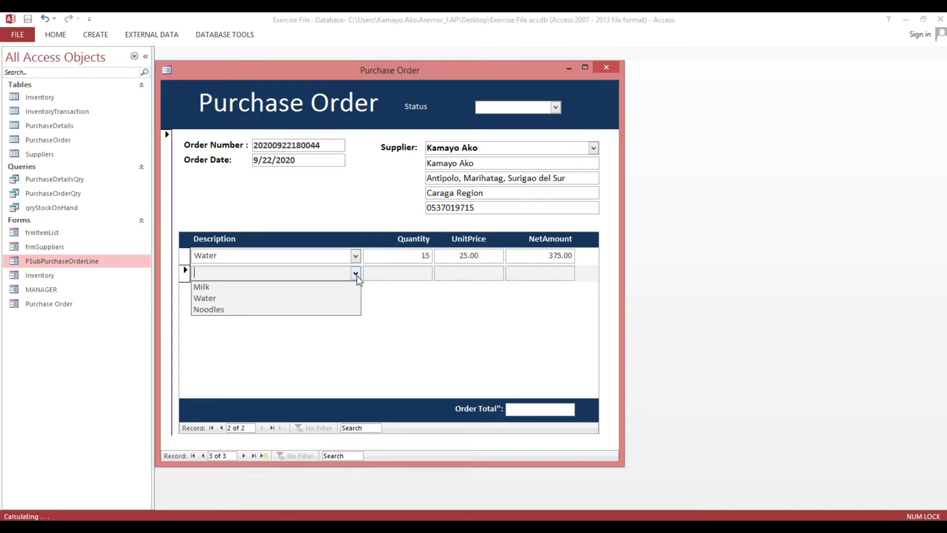
pyautogui.click(333, 308)
pyautogui.press('Tab')
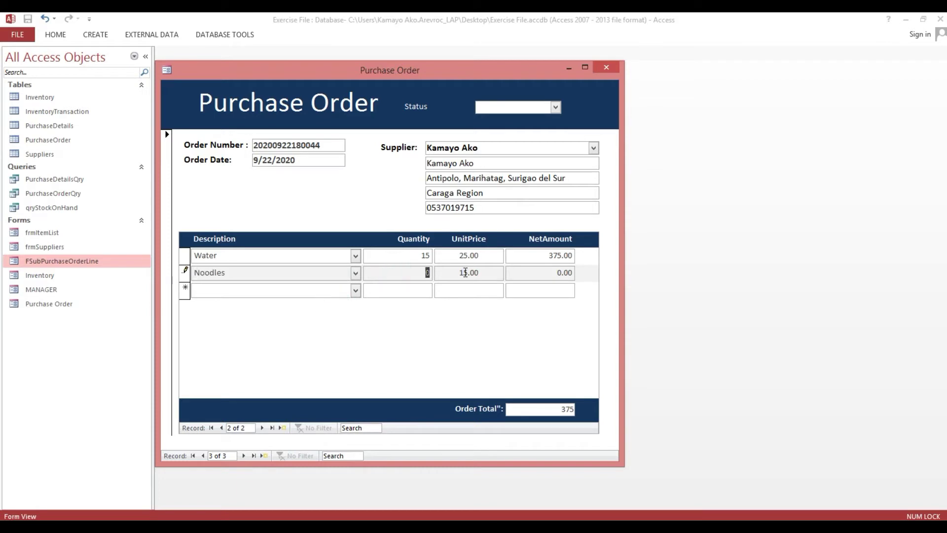
pyautogui.write('1')
pyautogui.press('Tab')
pyautogui.click(473, 290)
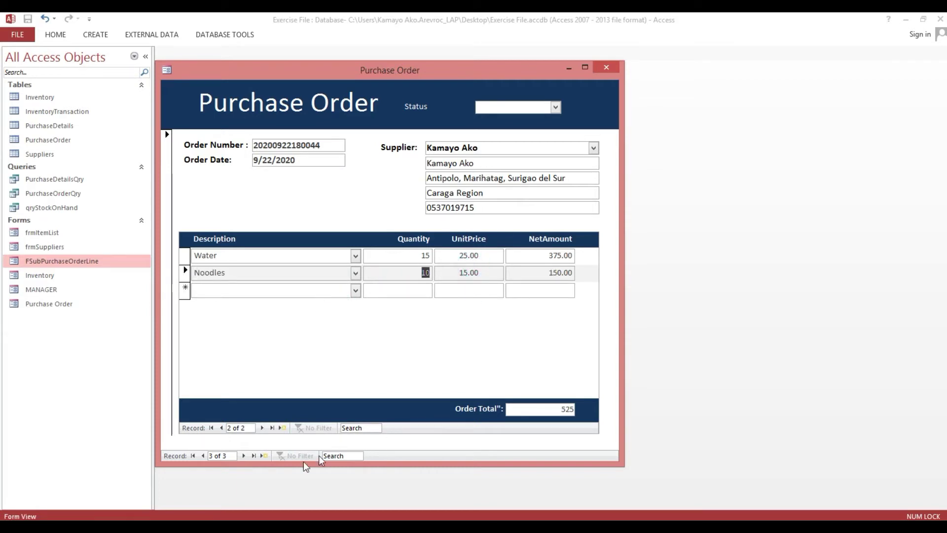
pyautogui.click(193, 456)
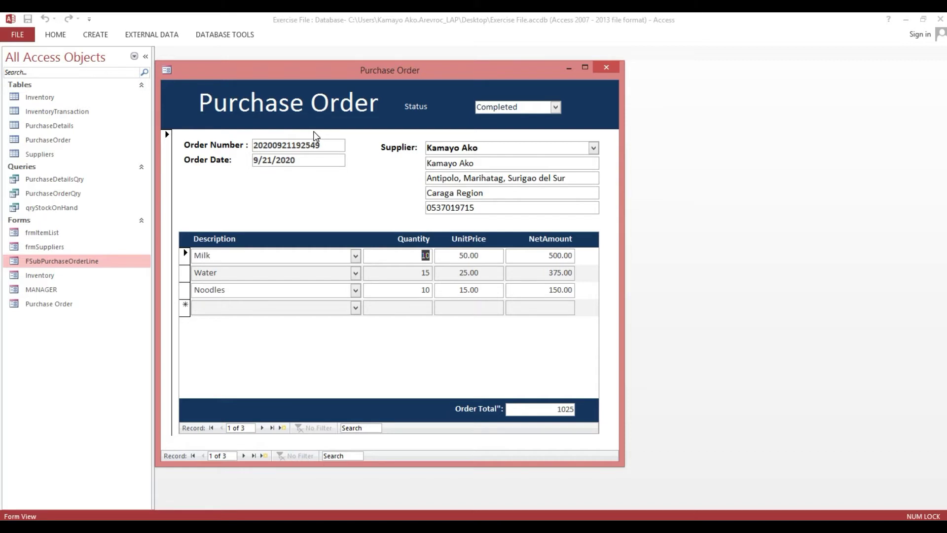
pyautogui.click(606, 67)
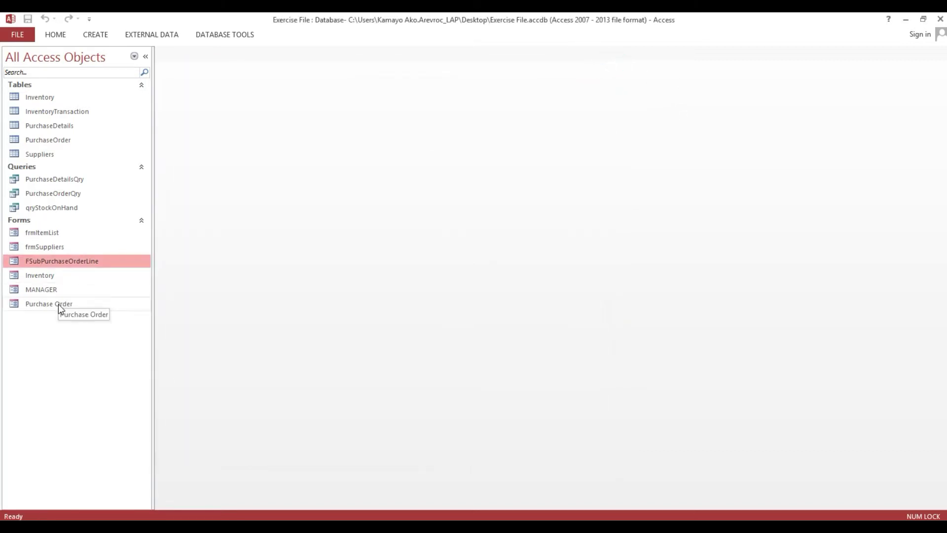
pyautogui.doubleClick(58, 304)
pyautogui.moveTo(380, 72); pyautogui.dragTo(399, 95)
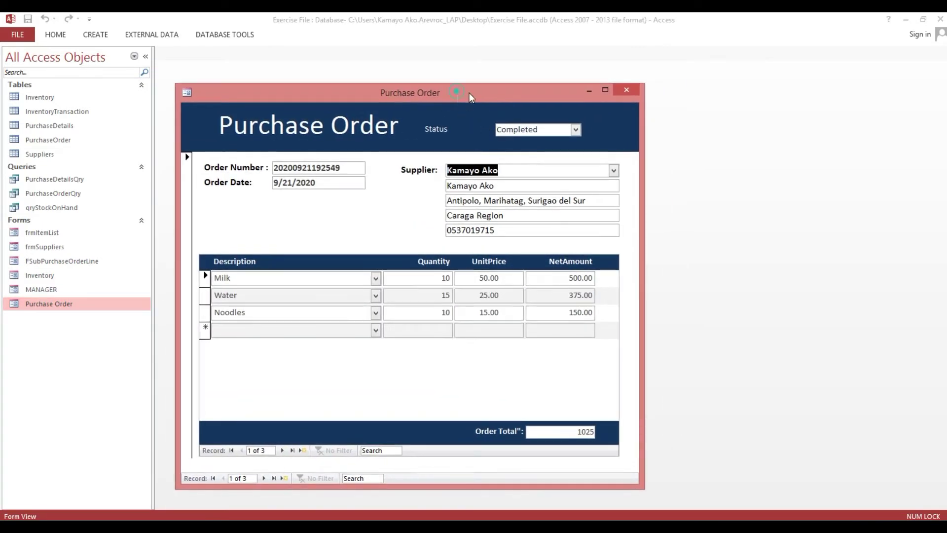
pyautogui.moveTo(470, 93); pyautogui.dragTo(467, 71)
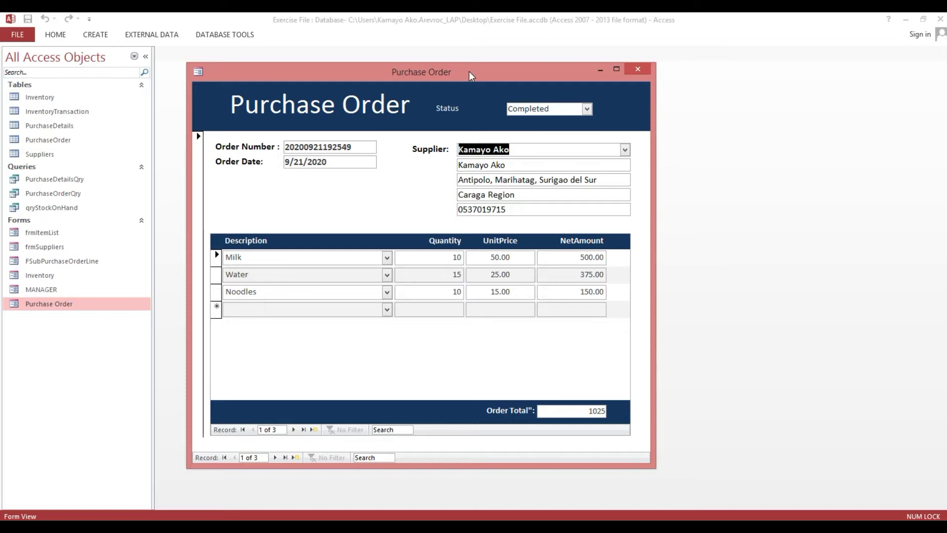
pyautogui.moveTo(469, 72); pyautogui.dragTo(473, 68)
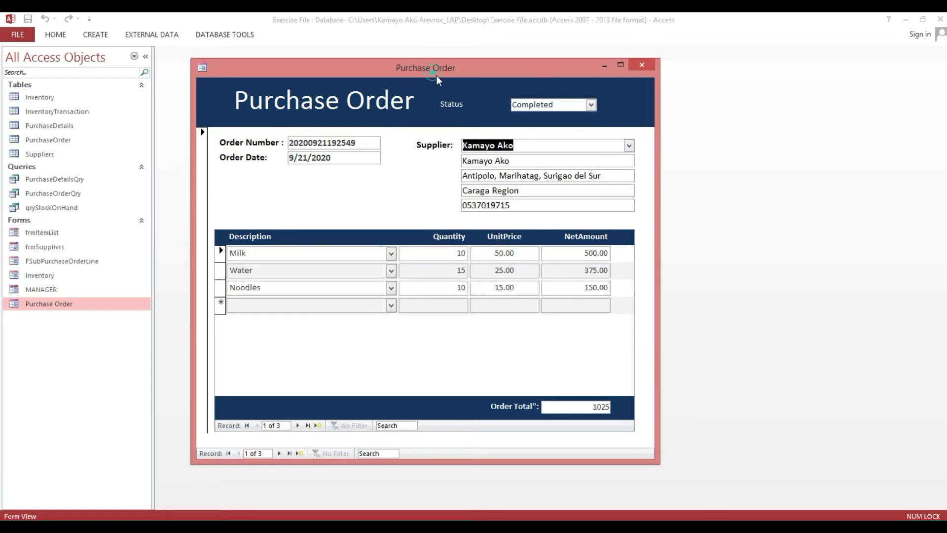
pyautogui.moveTo(437, 76); pyautogui.dragTo(479, 118)
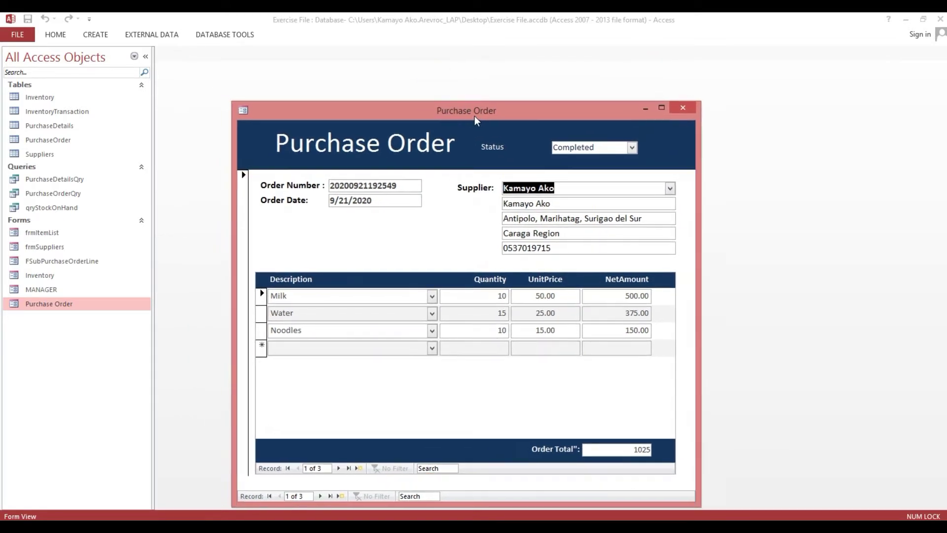
pyautogui.doubleClick(45, 101)
# - Compare the Milk, Water and Noodles line quantities with Inventory, then close the form and table
pyautogui.moveTo(283, 117); pyautogui.dragTo(291, 149)
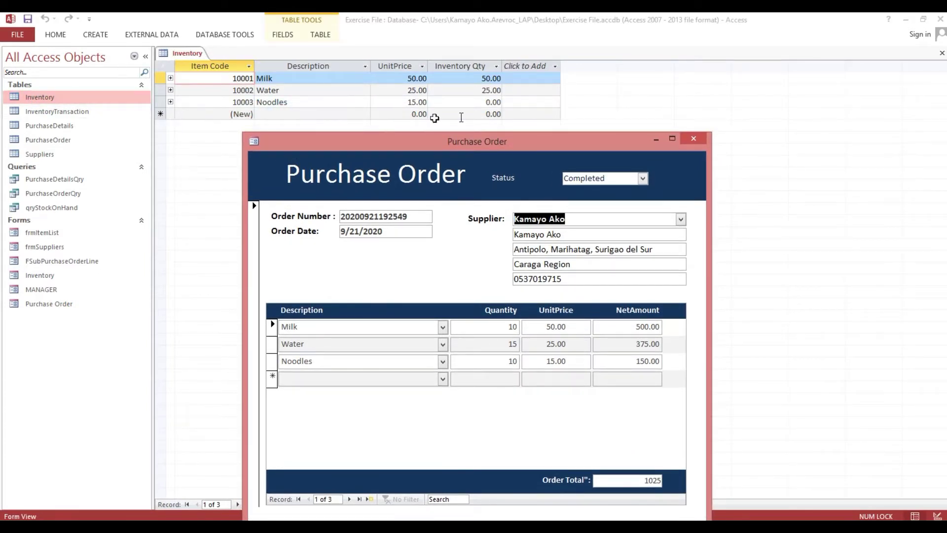
pyautogui.moveTo(324, 139); pyautogui.dragTo(330, 127)
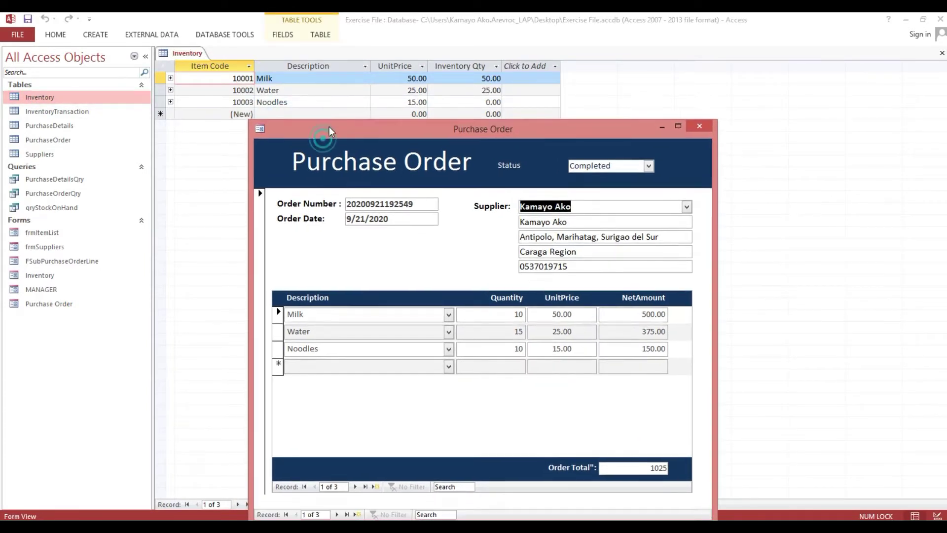
pyautogui.moveTo(421, 130); pyautogui.dragTo(434, 159)
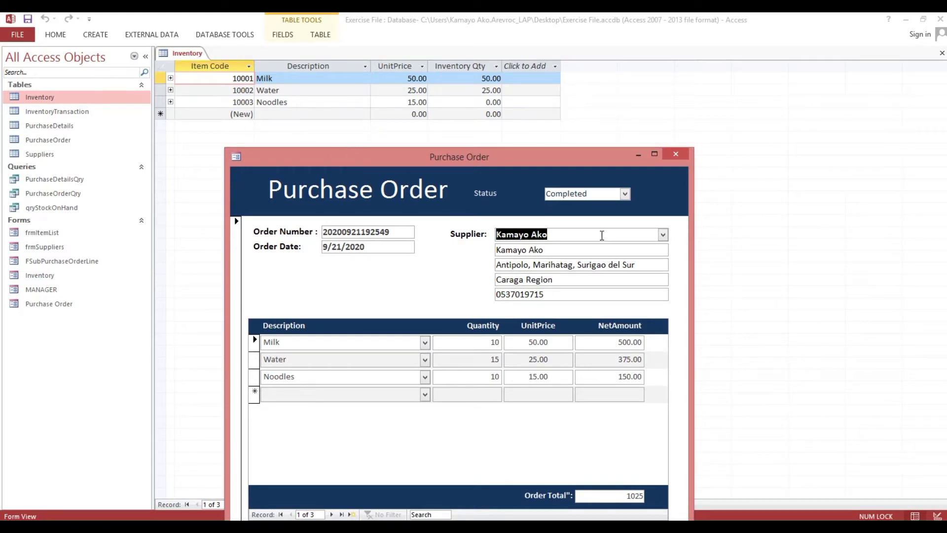
pyautogui.click(606, 238)
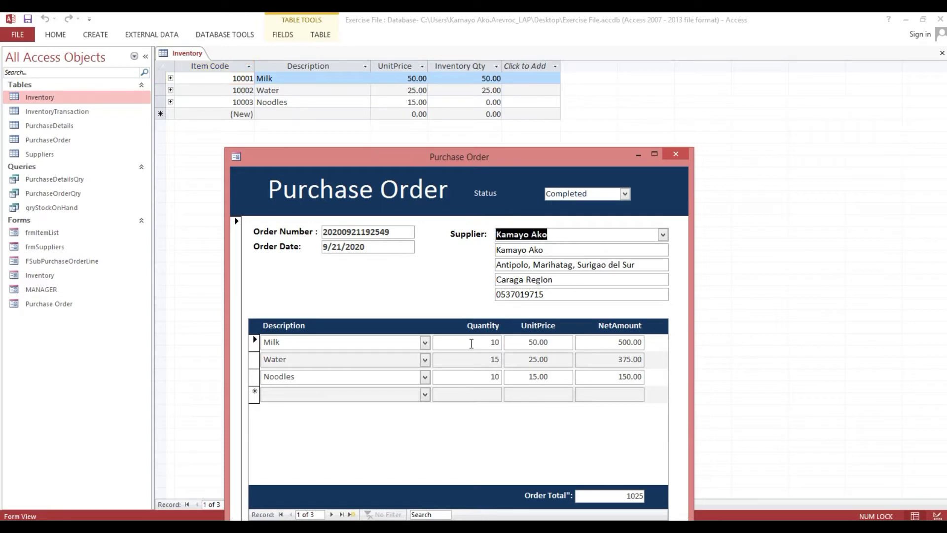
pyautogui.click(471, 342)
pyautogui.click(473, 360)
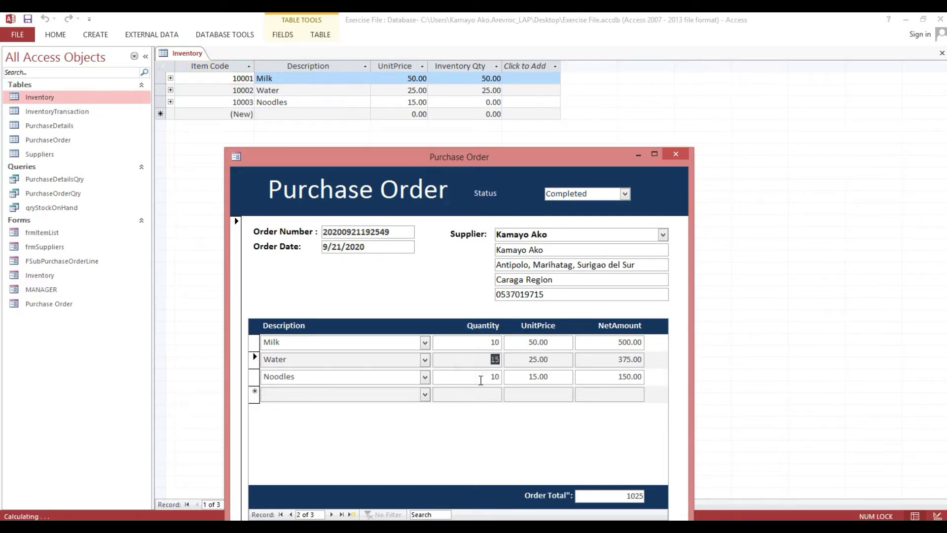
pyautogui.doubleClick(488, 377)
pyautogui.moveTo(415, 159); pyautogui.dragTo(414, 125)
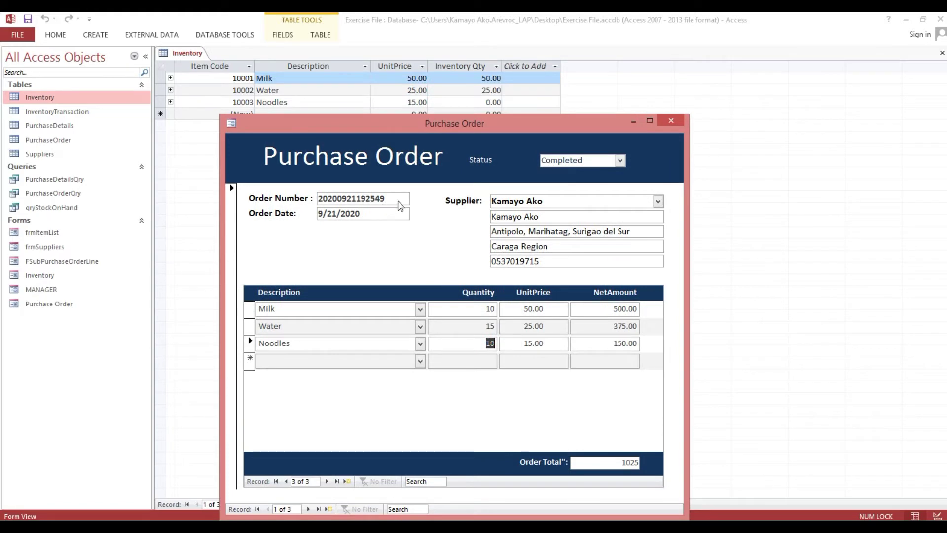
pyautogui.click(677, 121)
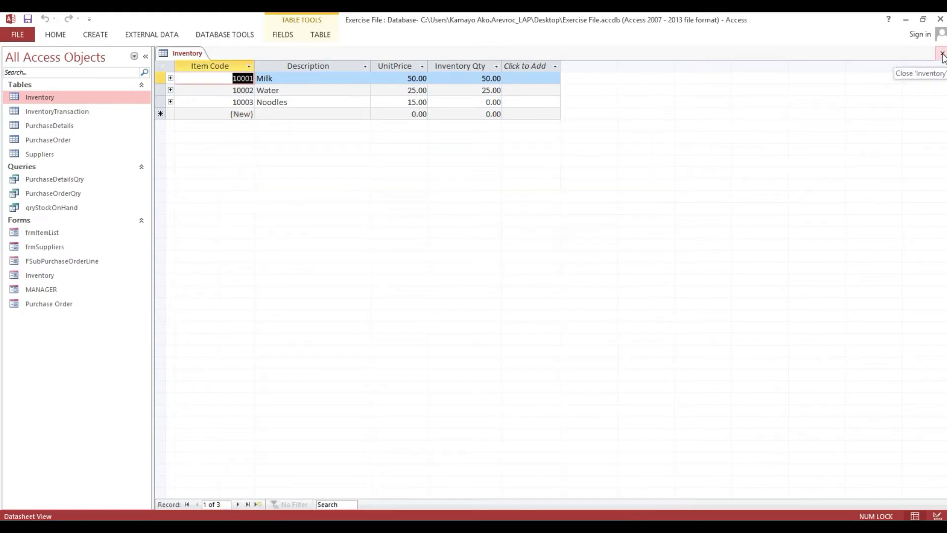
pyautogui.click(942, 53)
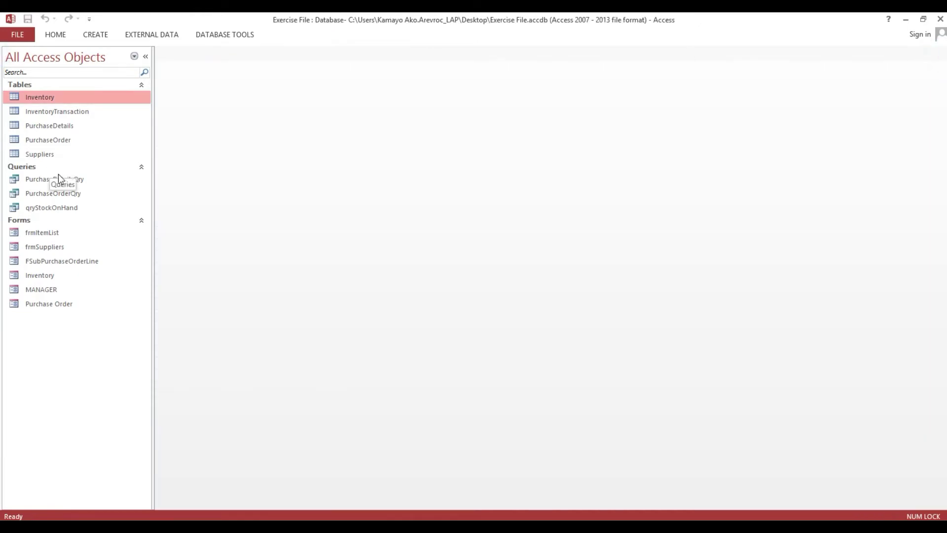
# - Paste a copy of FSubPurchaseOrderLine and name it FSubInboundItemLine
pyautogui.click(80, 265)
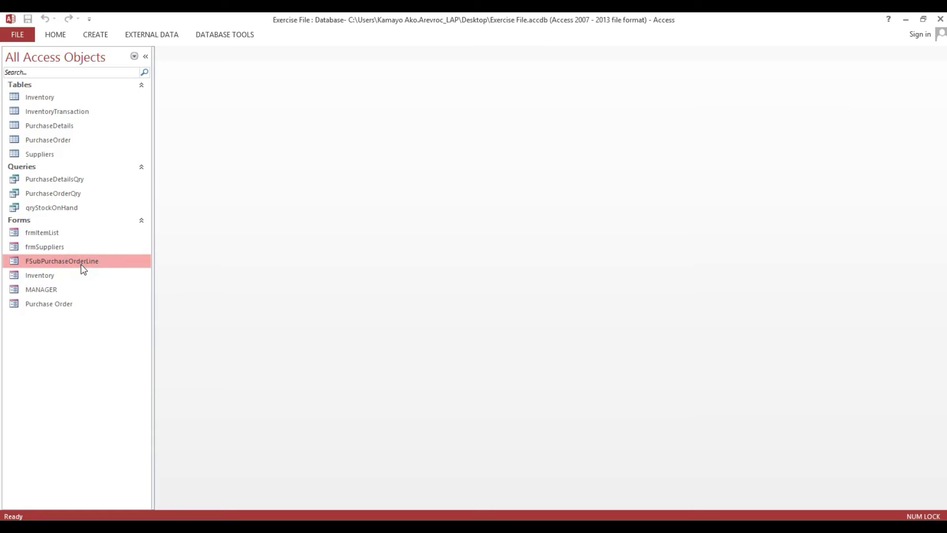
pyautogui.hotkey('ctrl', 'v')
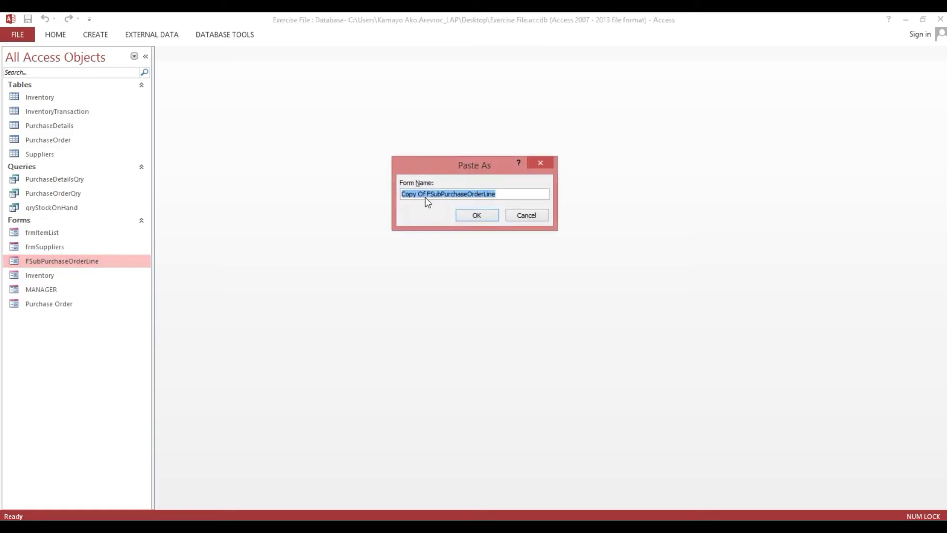
pyautogui.click(427, 194)
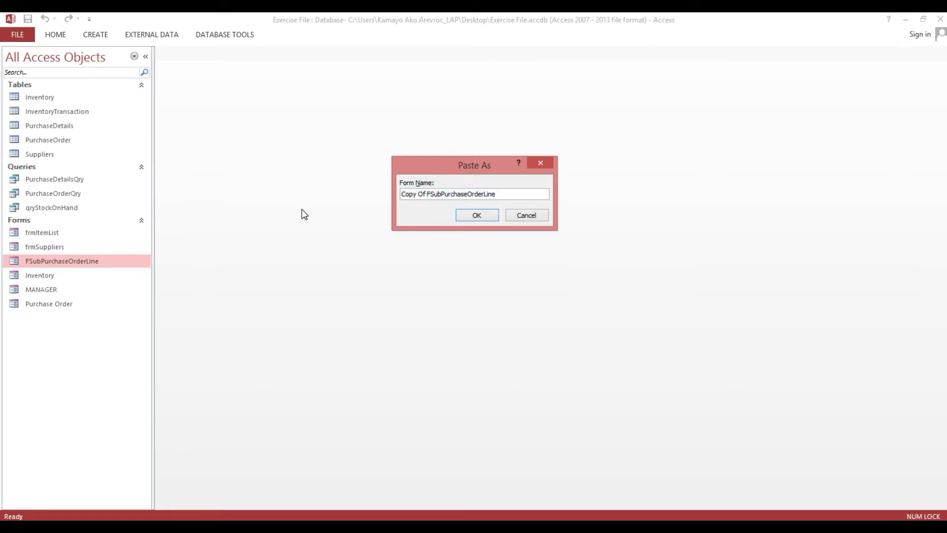
pyautogui.moveTo(427, 195); pyautogui.dragTo(402, 194)
pyautogui.press('BackSpace')
pyautogui.moveTo(416, 194); pyautogui.dragTo(470, 193)
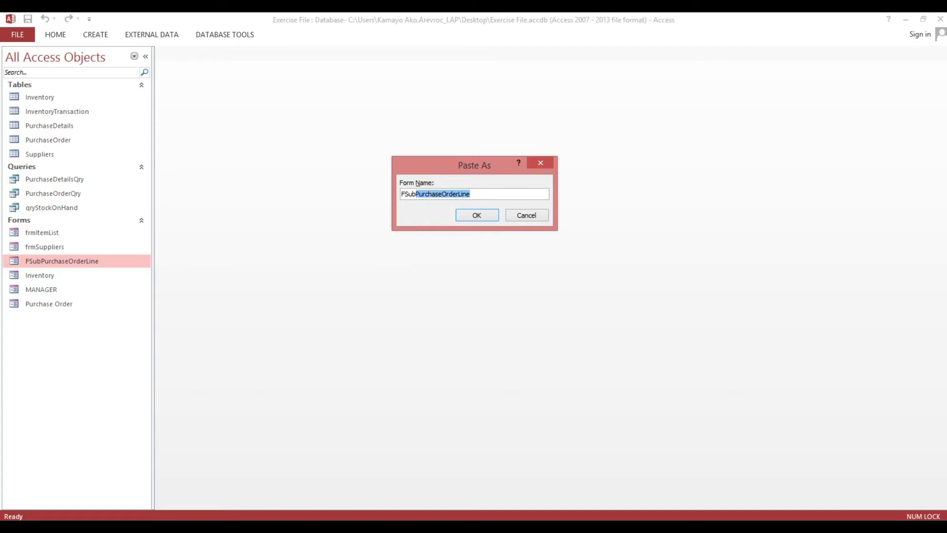
pyautogui.write('InBoun')
pyautogui.press('BackSpace')
pyautogui.press('BackSpace')
pyautogui.press('BackSpace')
pyautogui.press('BackSpace')
pyautogui.write('boundItem')
pyautogui.press('BackSpace')
pyautogui.press('BackSpace')
pyautogui.write('tem')
pyautogui.click(475, 215)
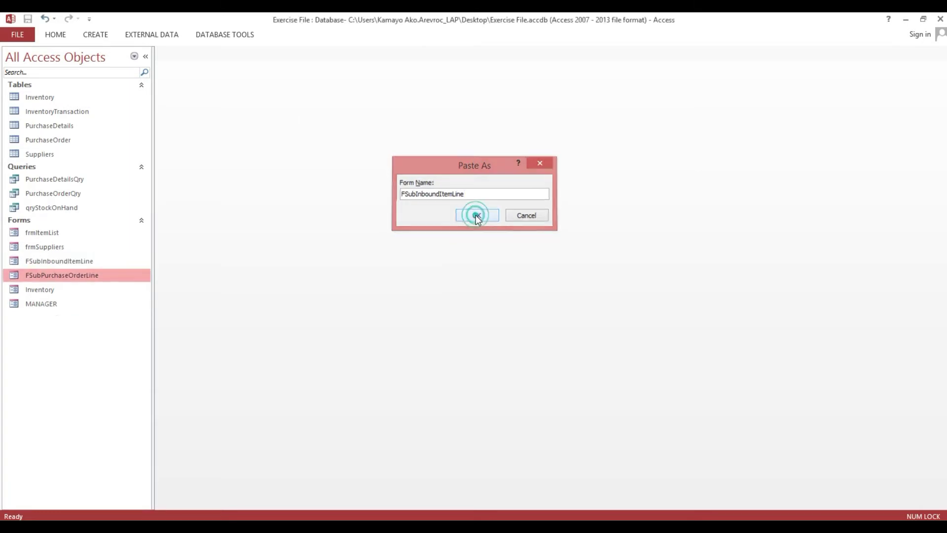
pyautogui.rightClick(79, 272)
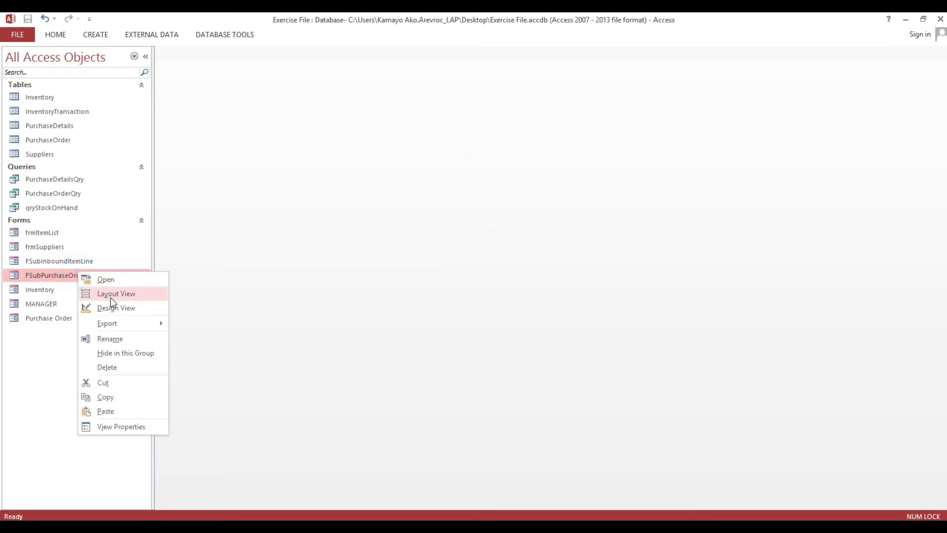
# - Open FSubPurchaseOrderLine in Design View, preview its five records, and return to design
pyautogui.click(114, 309)
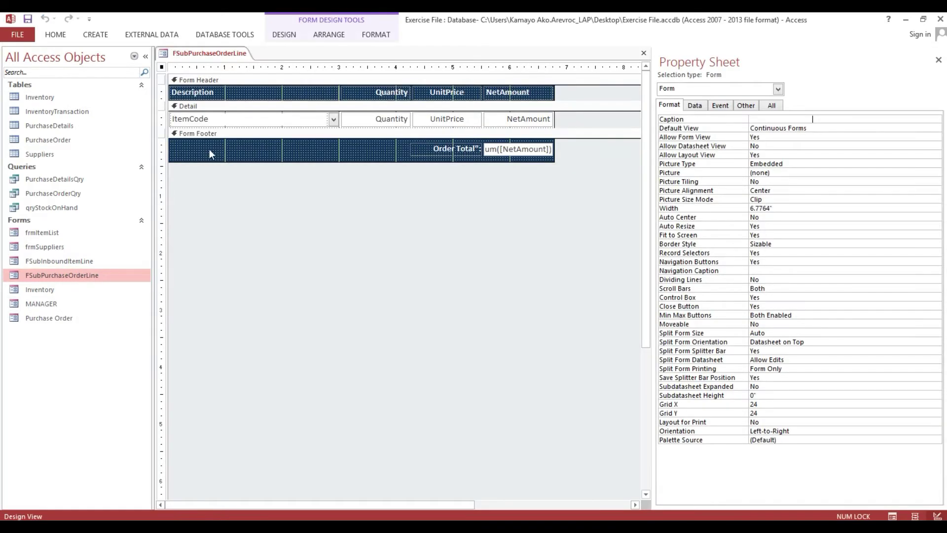
pyautogui.click(245, 92)
pyautogui.click(353, 169)
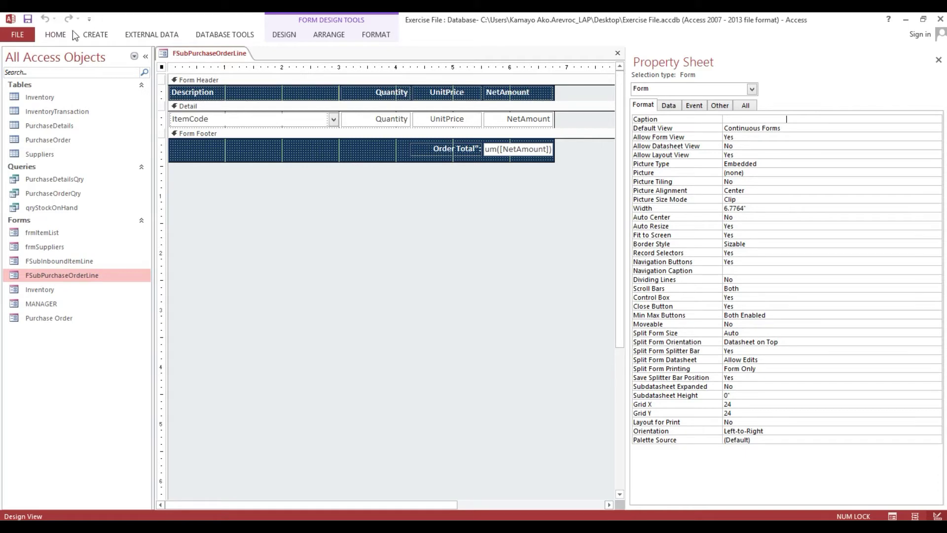
pyautogui.click(55, 34)
pyautogui.click(18, 55)
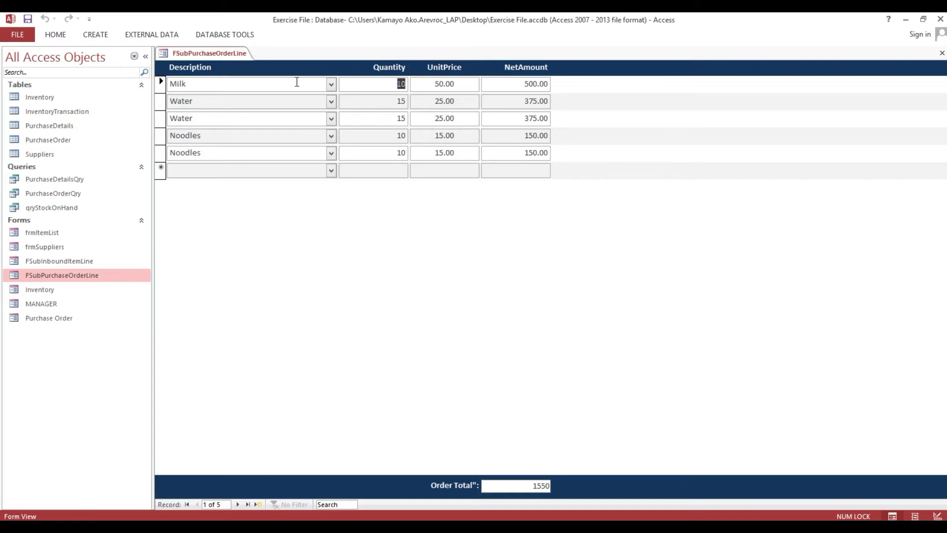
pyautogui.rightClick(277, 63)
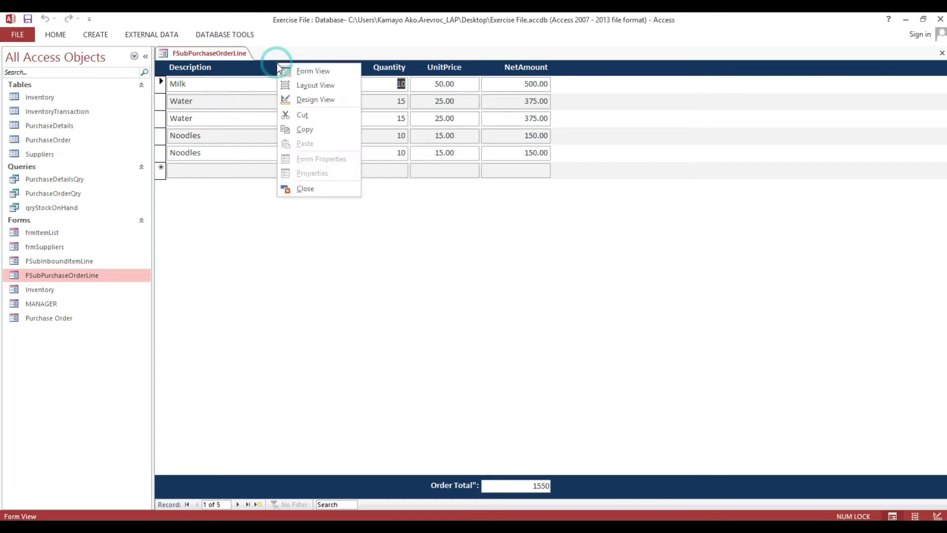
pyautogui.click(307, 100)
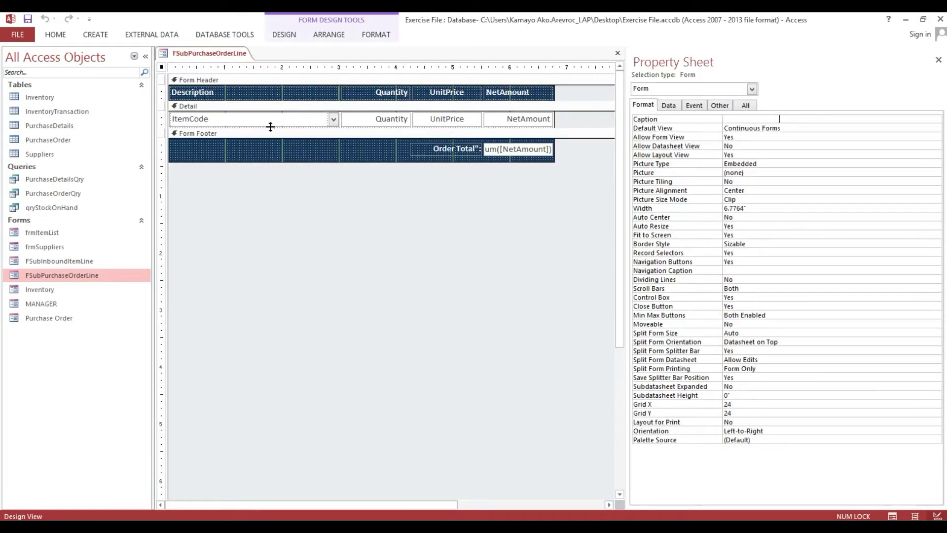
# - Select the whole form and show its Add Existing Fields list
pyautogui.click(204, 237)
pyautogui.moveTo(216, 219); pyautogui.dragTo(223, 79)
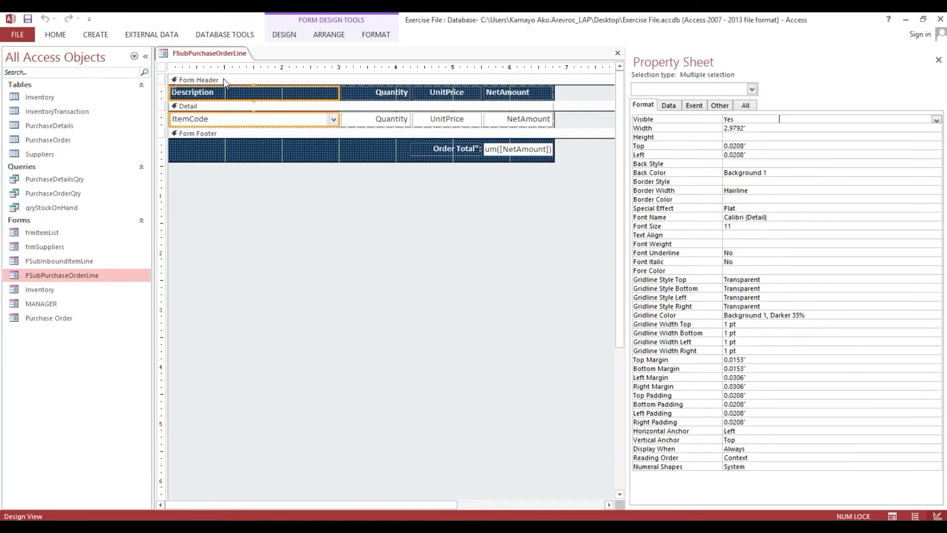
pyautogui.click(246, 239)
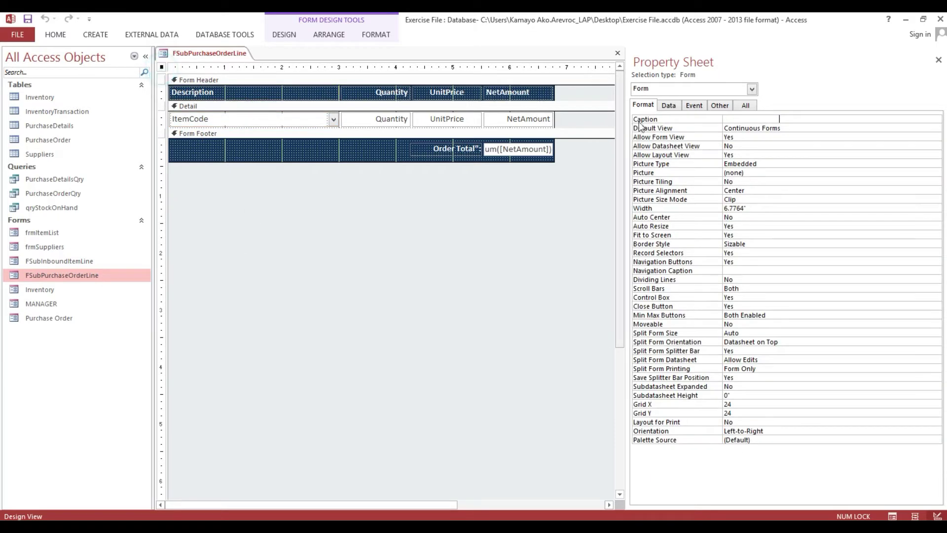
pyautogui.click(283, 35)
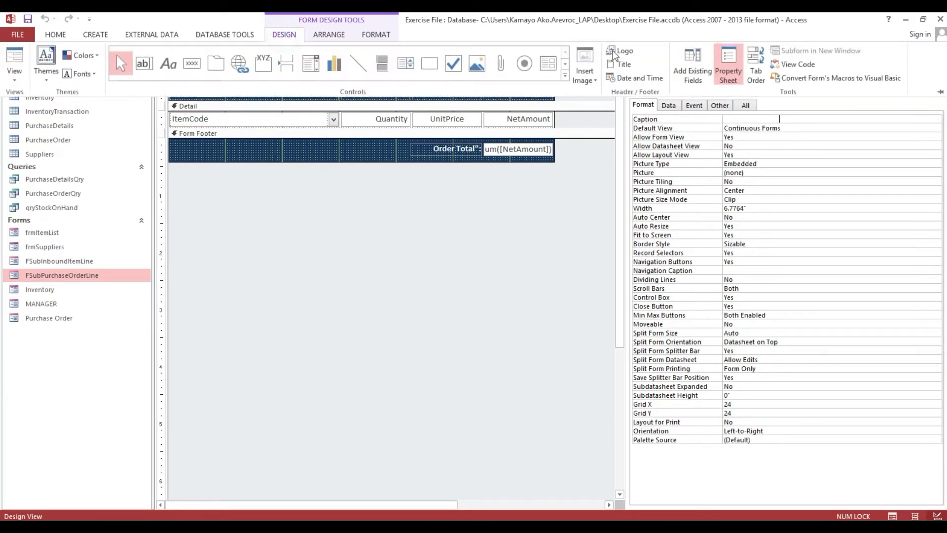
pyautogui.click(707, 68)
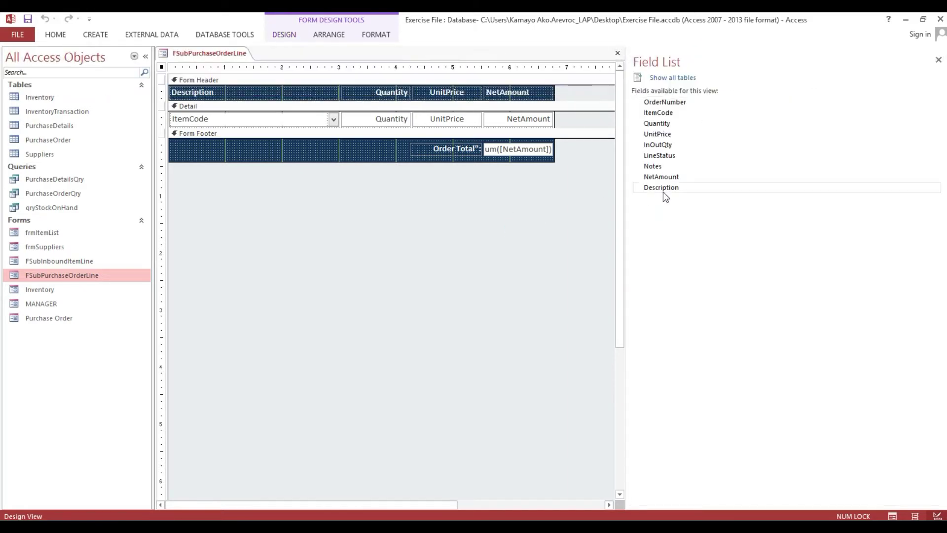
# - Change the ItemCode combo box to a Text Box and confirm codes show in Form View
pyautogui.click(285, 123)
pyautogui.rightClick(286, 123)
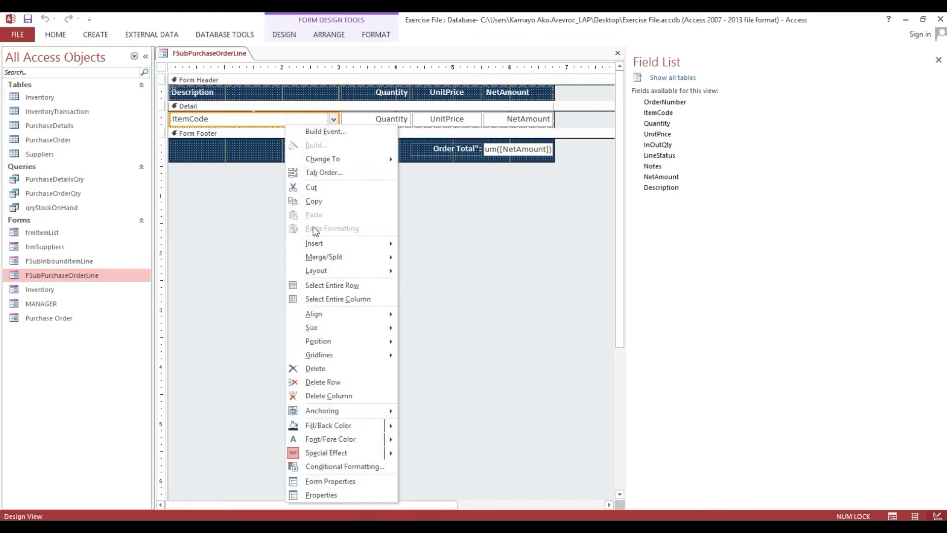
pyautogui.moveTo(345, 157)
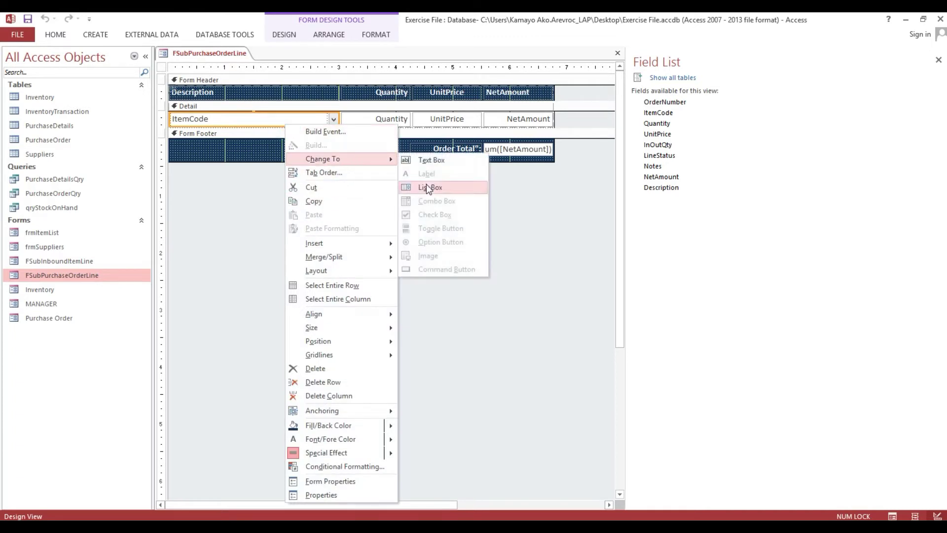
pyautogui.click(429, 158)
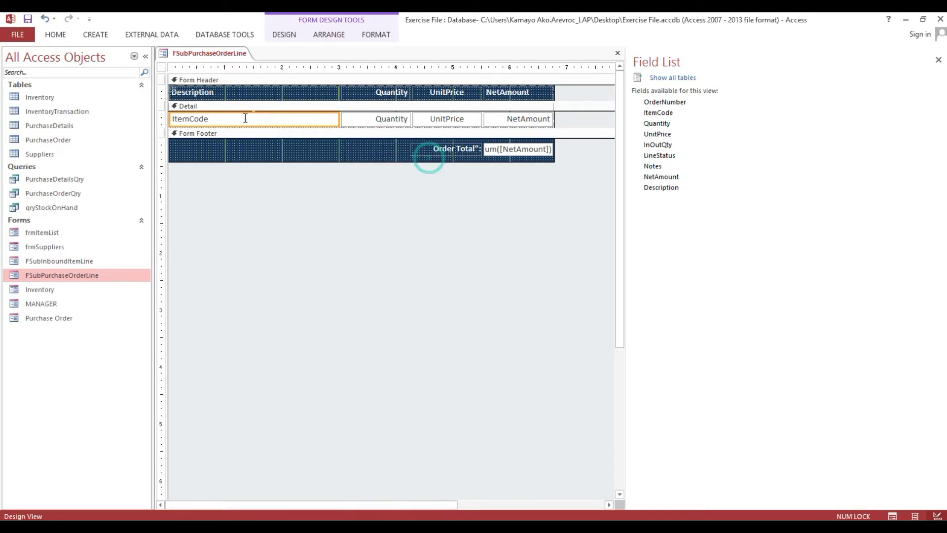
pyautogui.click(54, 35)
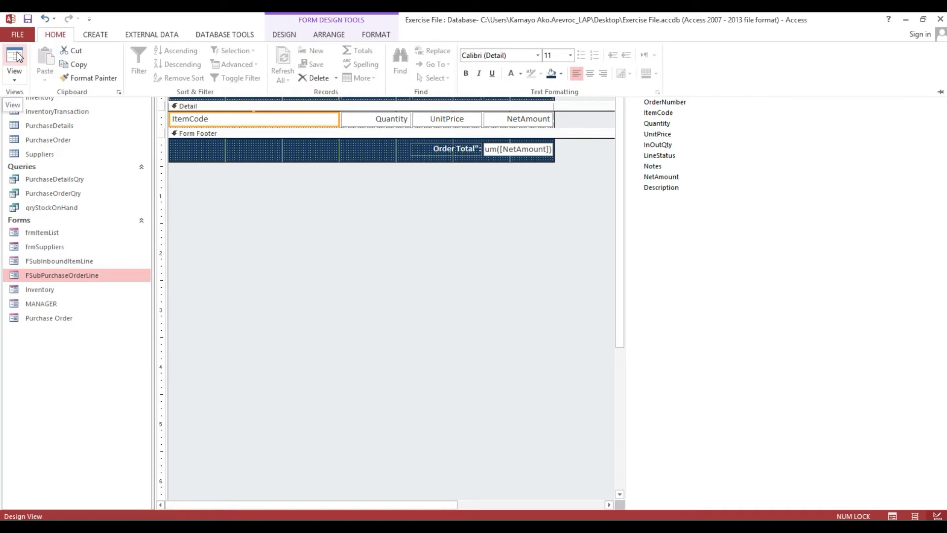
pyautogui.click(17, 56)
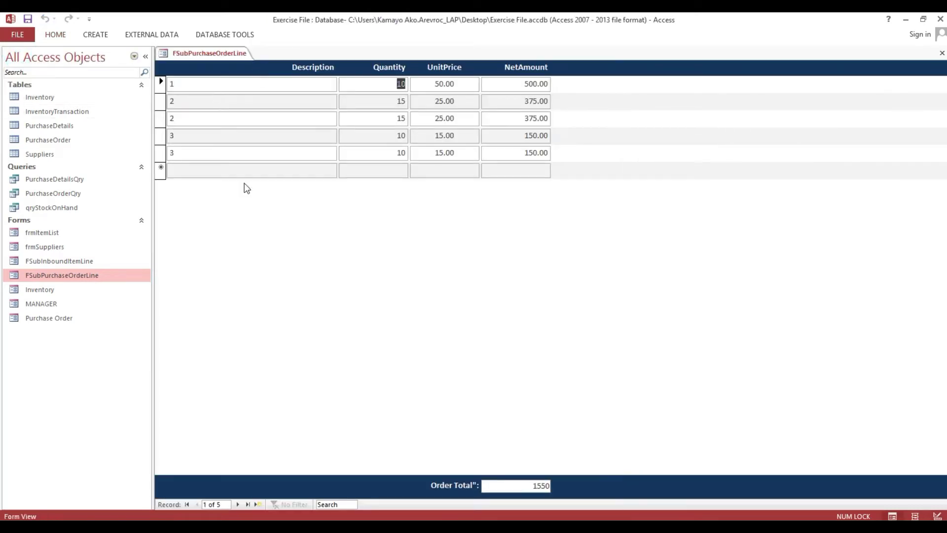
pyautogui.rightClick(249, 202)
pyautogui.click(273, 243)
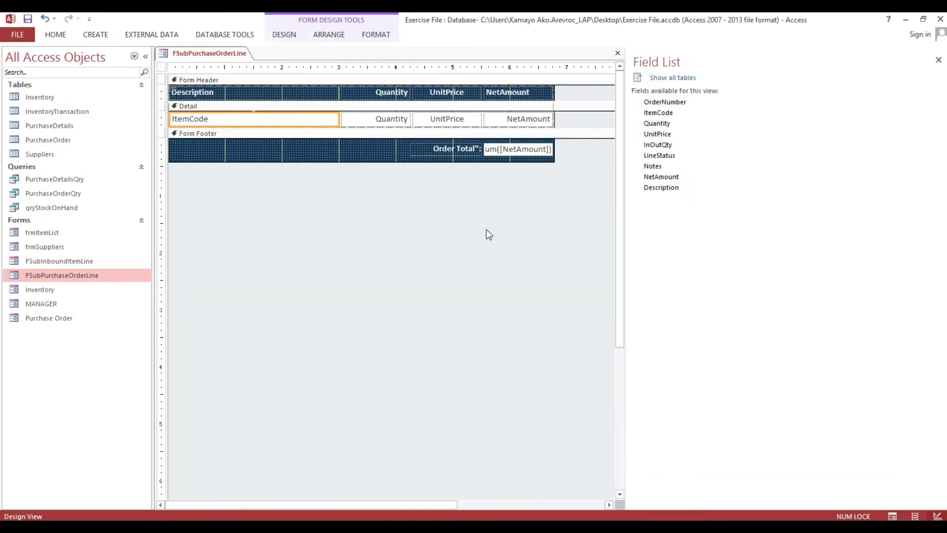
# - Add the Description field, delete the ItemCode column, and widen Description
pyautogui.click(677, 189)
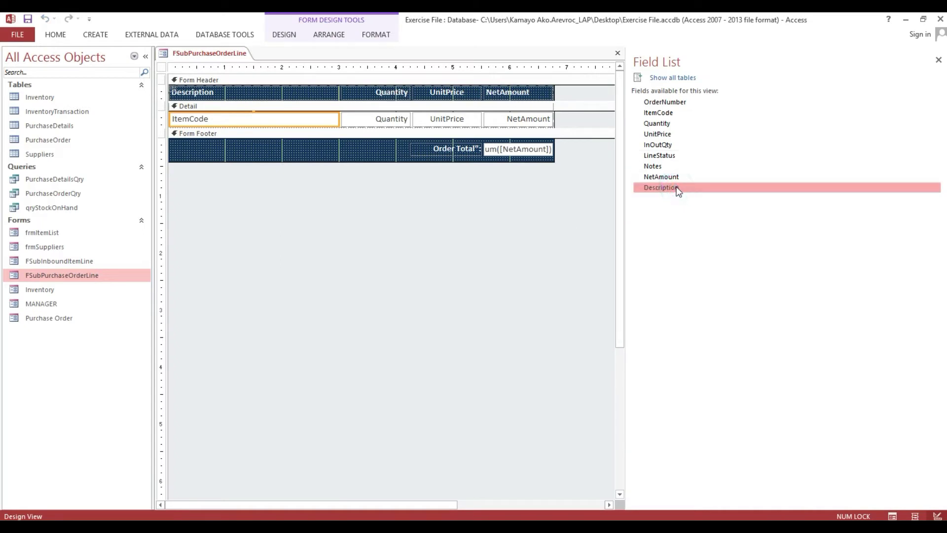
pyautogui.moveTo(676, 188); pyautogui.dragTo(345, 121)
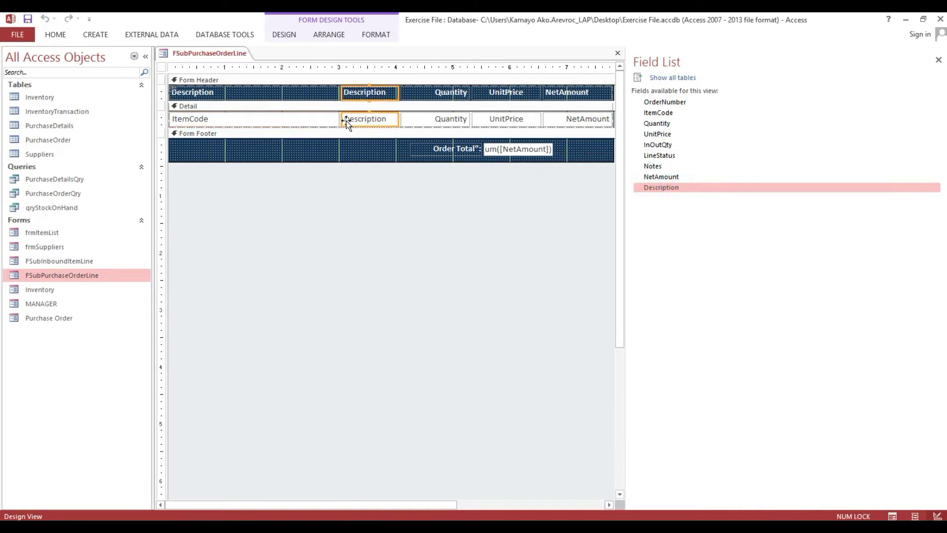
pyautogui.moveTo(258, 247); pyautogui.dragTo(247, 90)
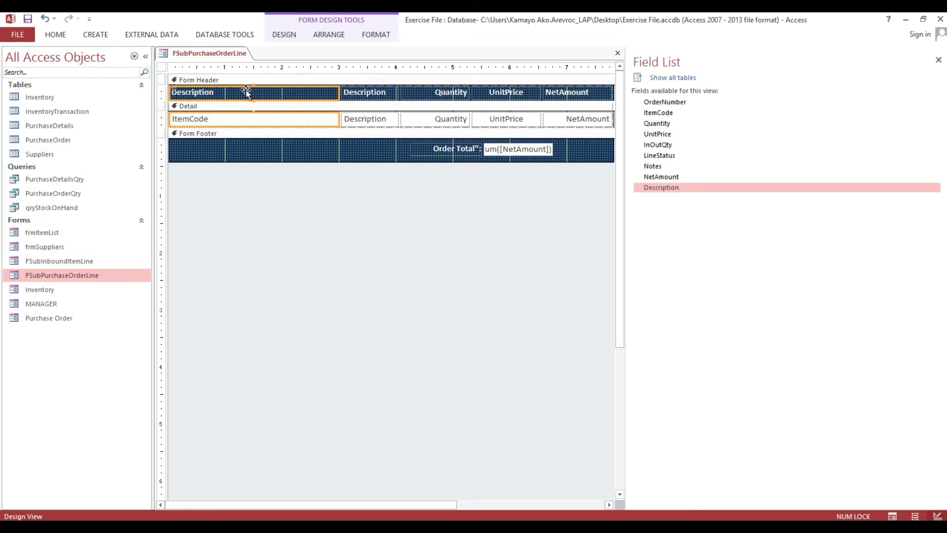
pyautogui.press('Delete')
pyautogui.click(214, 93)
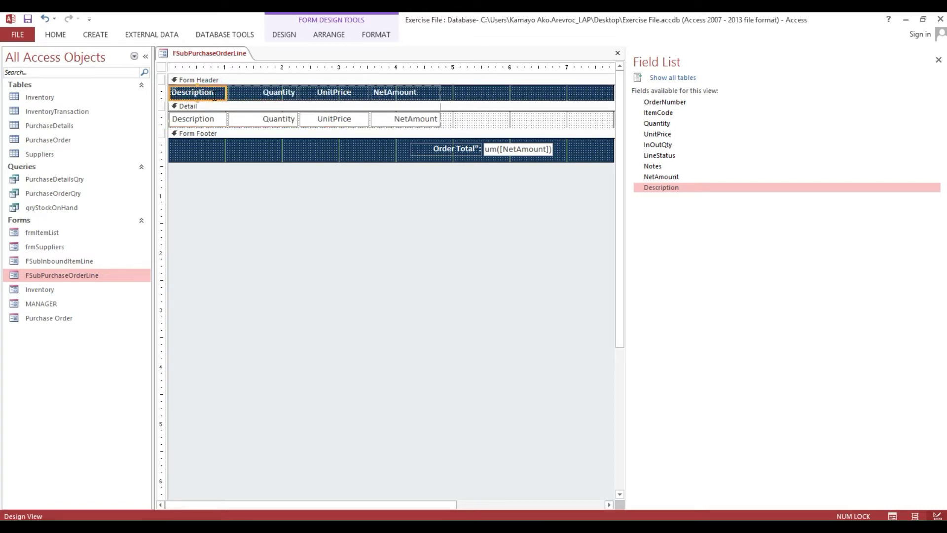
pyautogui.hotkey('shift', 'Right')
pyautogui.hotkey('shift', 'Right')
pyautogui.hotkey('shift', 'Right')
pyautogui.hotkey('shift', 'Right')
pyautogui.hotkey('shift', 'Right')
pyautogui.hotkey('shift', 'Right')
pyautogui.hotkey('shift', 'Right')
pyautogui.hotkey('shift', 'Right')
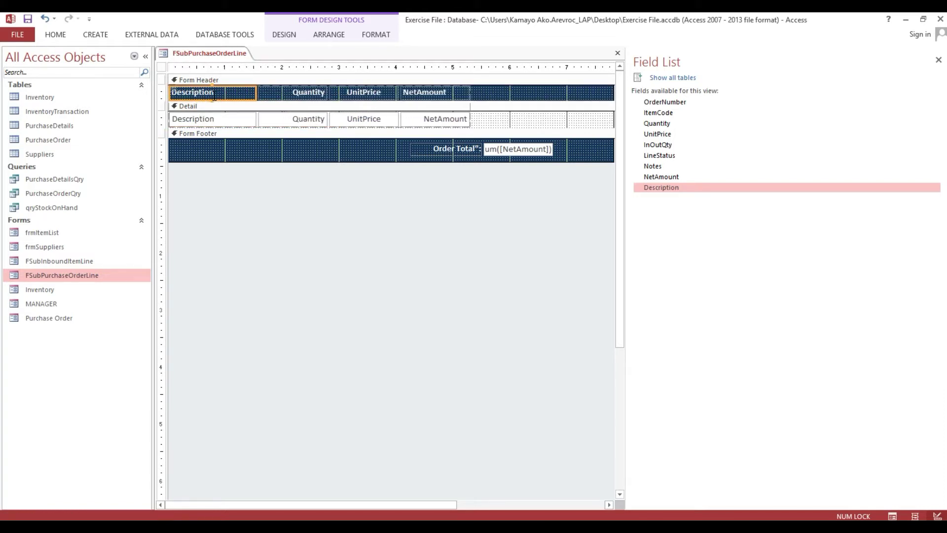
pyautogui.hotkey('shift', 'Right')
pyautogui.hotkey('shift', 'Right')
pyautogui.hotkey('shift', 'Right')
pyautogui.hotkey('shift', 'Right')
pyautogui.hotkey('shift', 'Right')
pyautogui.hotkey('shift', 'Right')
pyautogui.hotkey('shift', 'Right')
pyautogui.hotkey('shift', 'Right')
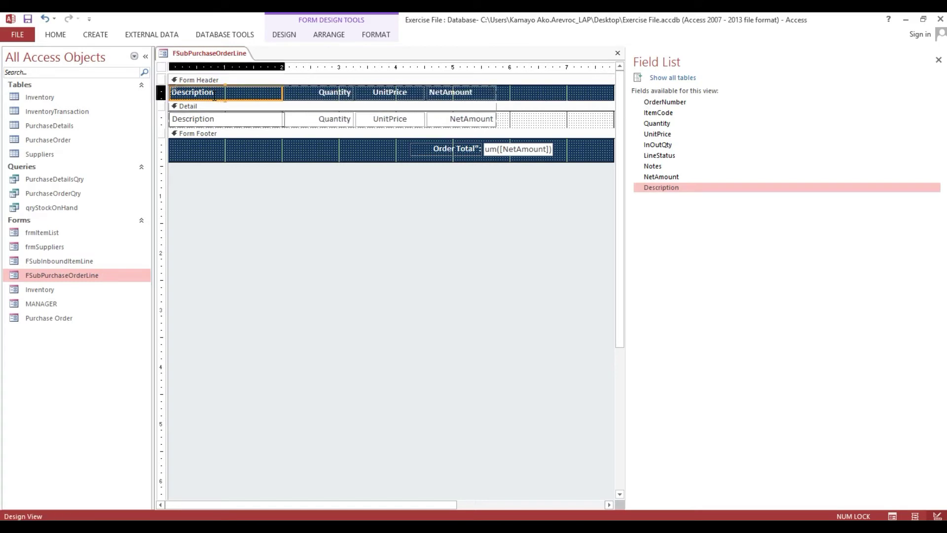
pyautogui.hotkey('shift', 'Right')
pyautogui.hotkey('shift', 'Right')
pyautogui.hotkey('shift', 'Right')
pyautogui.hotkey('shift', 'Right')
pyautogui.hotkey('shift', 'Right')
pyautogui.hotkey('shift', 'Right')
pyautogui.hotkey('shift', 'Right')
pyautogui.hotkey('shift', 'Right')
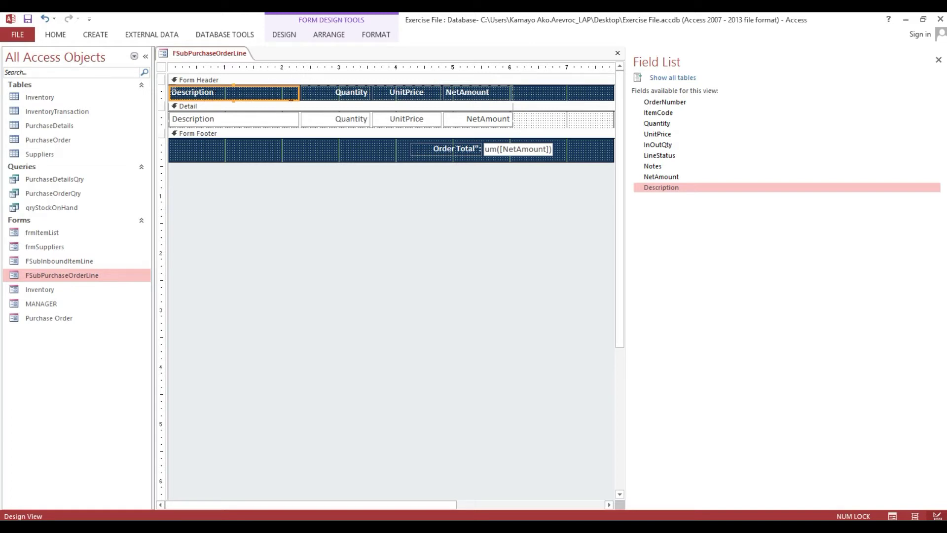
pyautogui.hotkey('shift', 'Right')
pyautogui.hotkey('shift', 'Right')
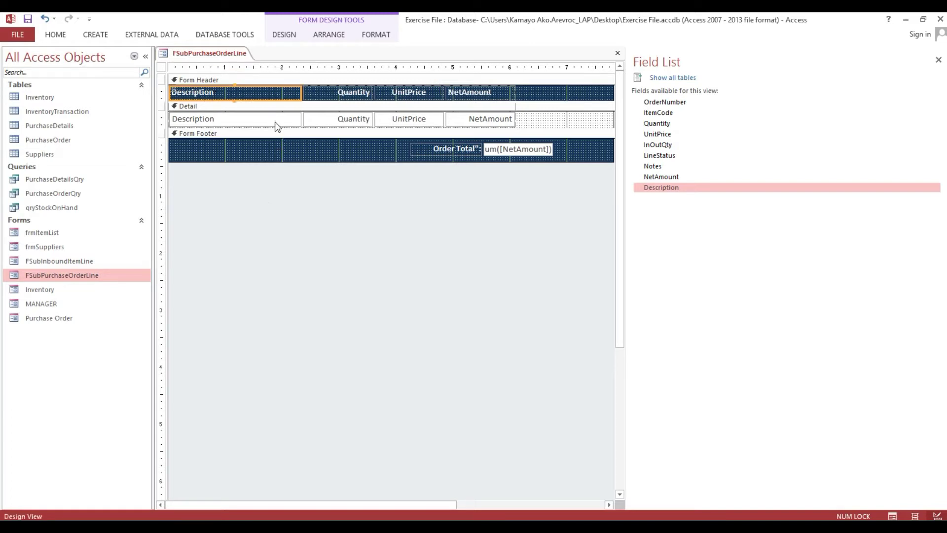
# - Delete the footer Order Total sum and the NetAmount label and text box
pyautogui.moveTo(428, 194); pyautogui.dragTo(519, 150)
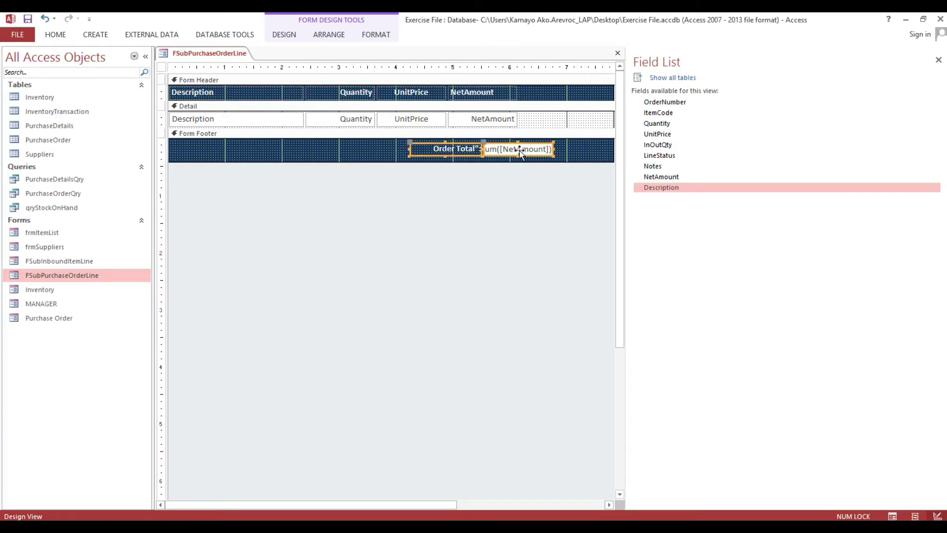
pyautogui.press('Delete')
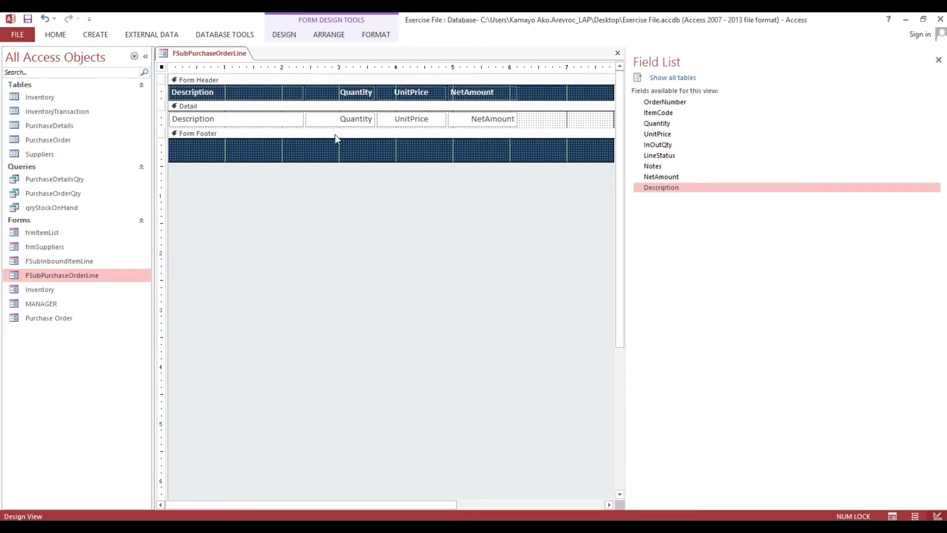
pyautogui.click(333, 120)
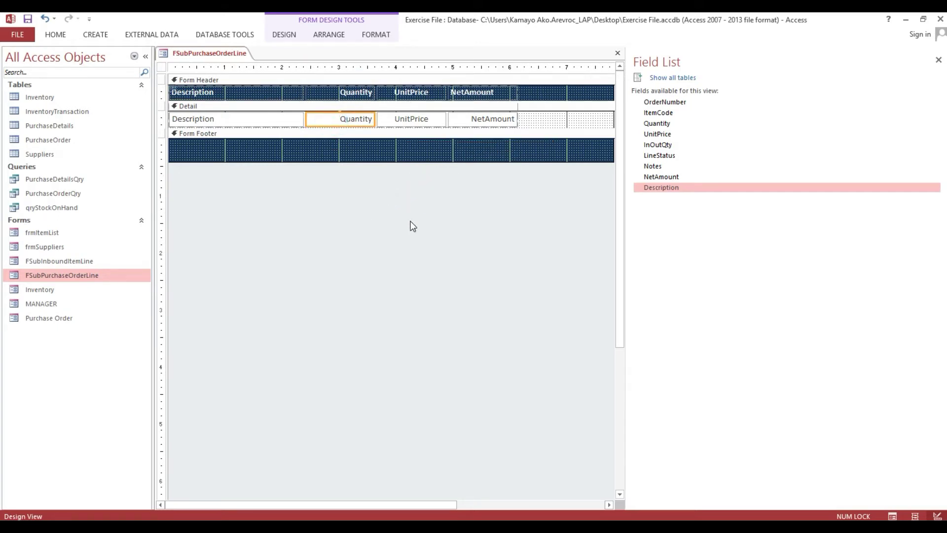
pyautogui.moveTo(469, 224); pyautogui.dragTo(500, 82)
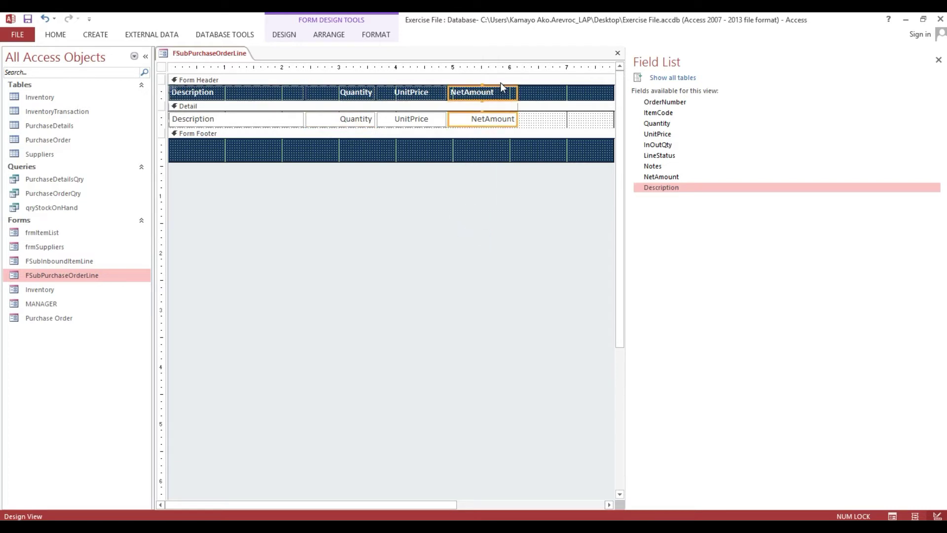
pyautogui.press('Delete')
pyautogui.moveTo(419, 230); pyautogui.dragTo(431, 93)
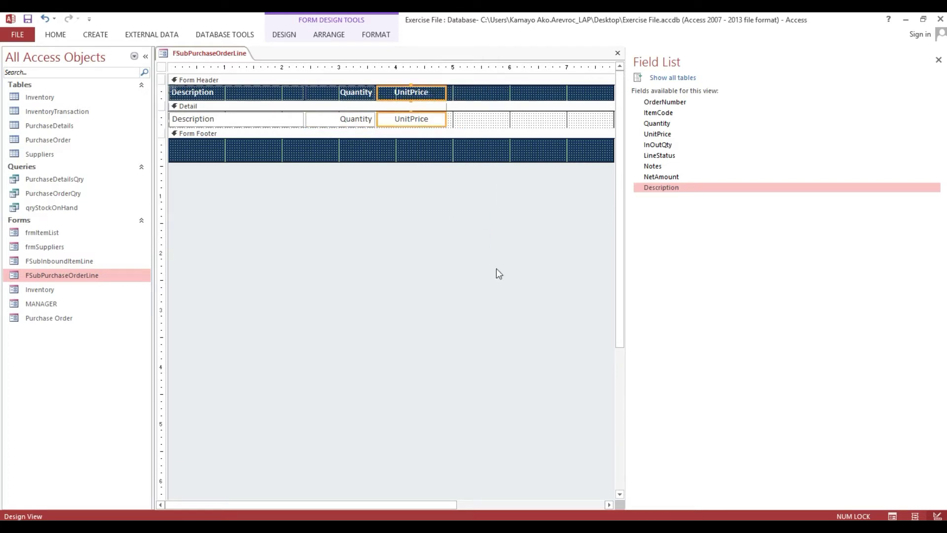
pyautogui.click(473, 261)
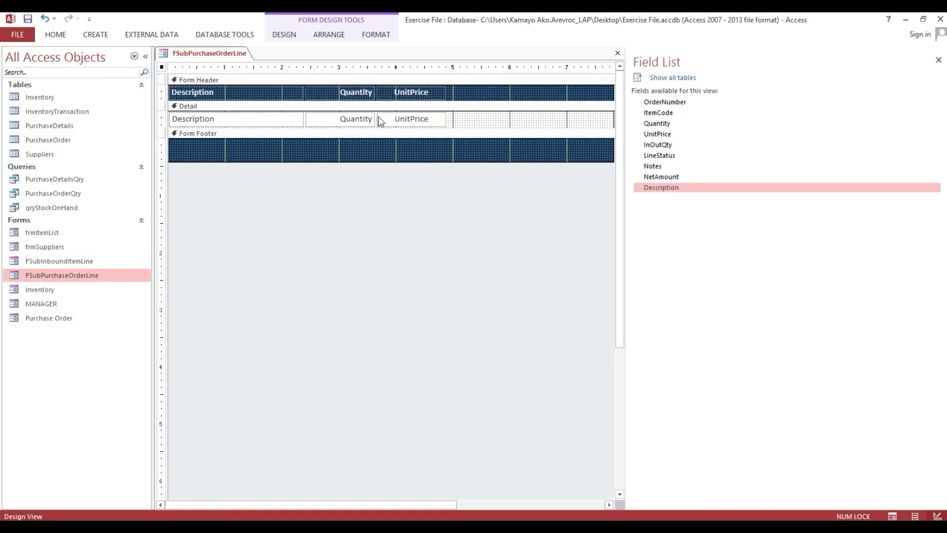
# - Add the InOutQty field after UnitPrice and relabel the Quantity header 'Ordered Qty'
pyautogui.click(666, 146)
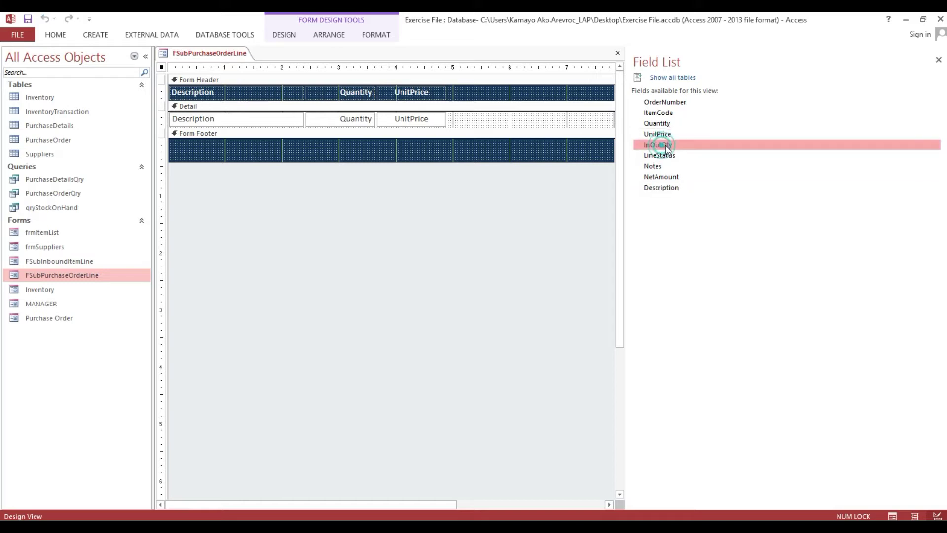
pyautogui.moveTo(663, 145); pyautogui.dragTo(449, 118)
pyautogui.click(499, 155)
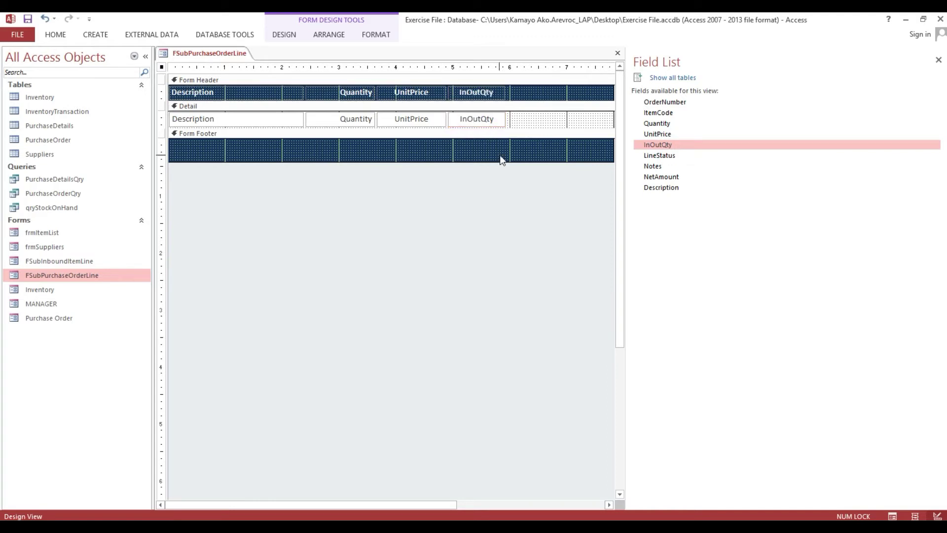
pyautogui.click(375, 94)
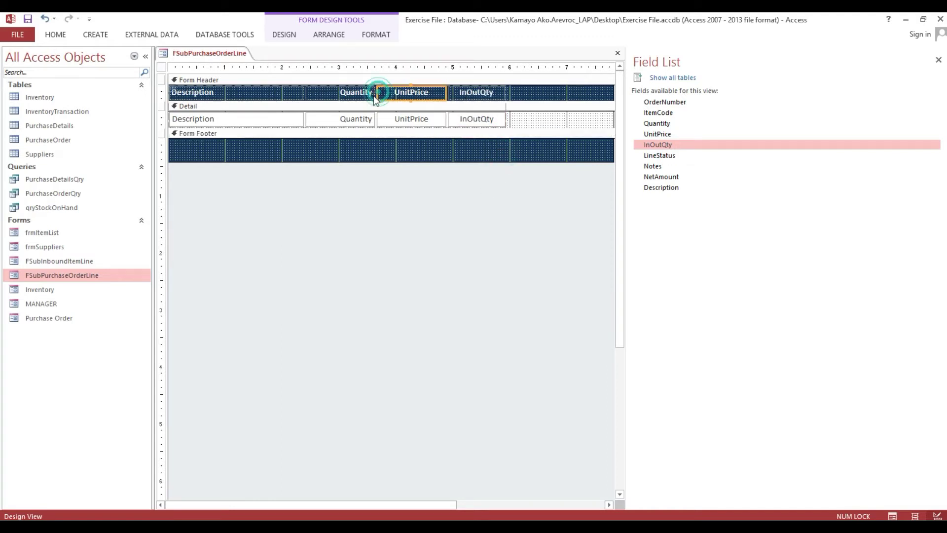
pyautogui.doubleClick(358, 92)
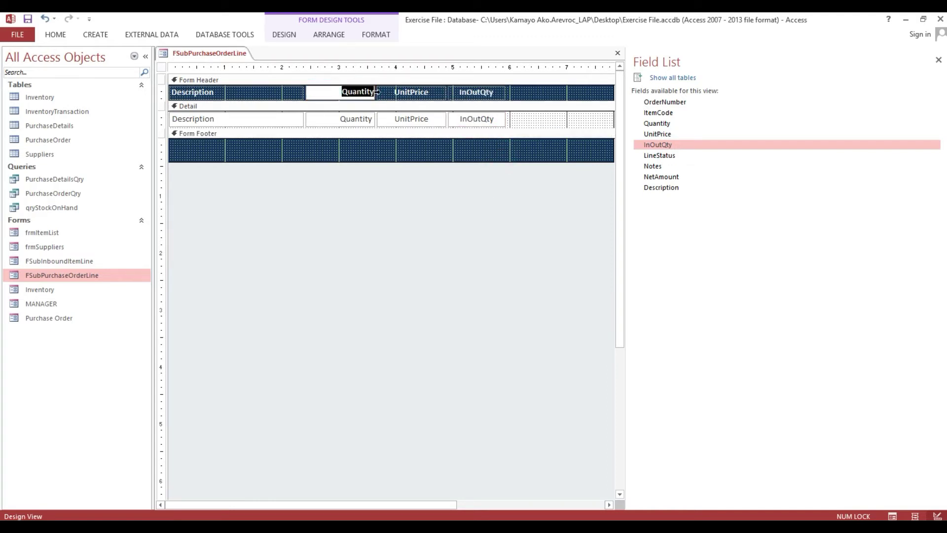
pyautogui.write('Ordered Quty')
pyautogui.press('BackSpace')
pyautogui.press('BackSpace')
pyautogui.press('BackSpace')
pyautogui.write('ty')
pyautogui.click(237, 240)
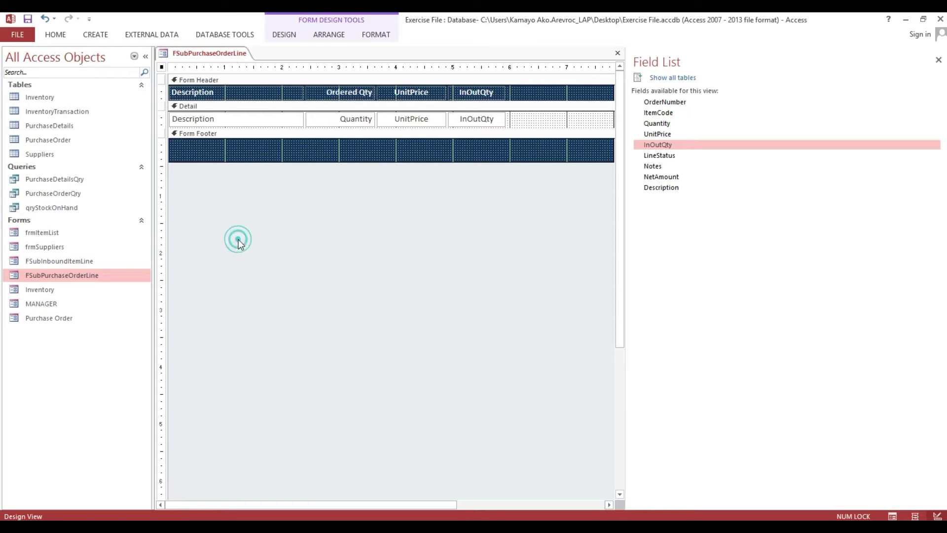
# - Relabel the UnitPrice header 'Unit Price' and the InOutQty header 'Quantity'
pyautogui.click(424, 93)
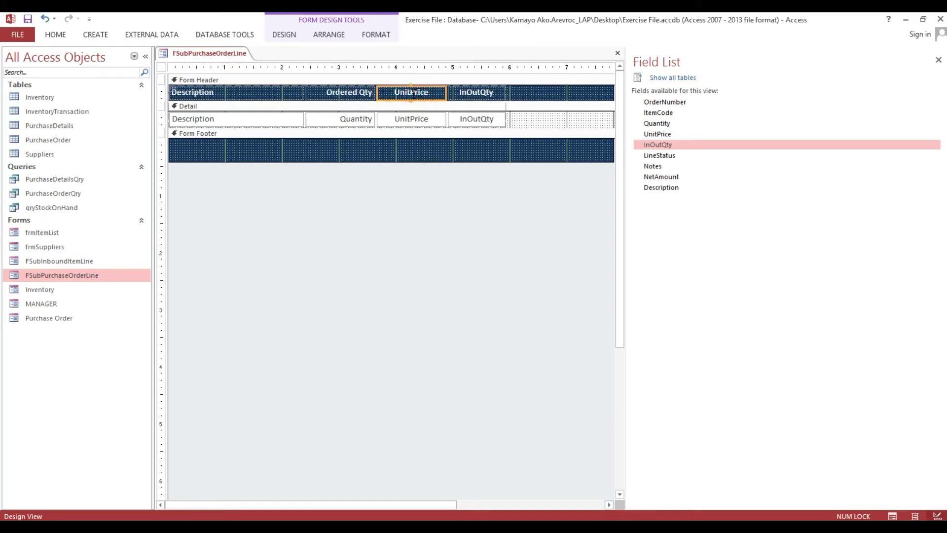
pyautogui.click(411, 93)
pyautogui.click(472, 175)
pyautogui.click(474, 94)
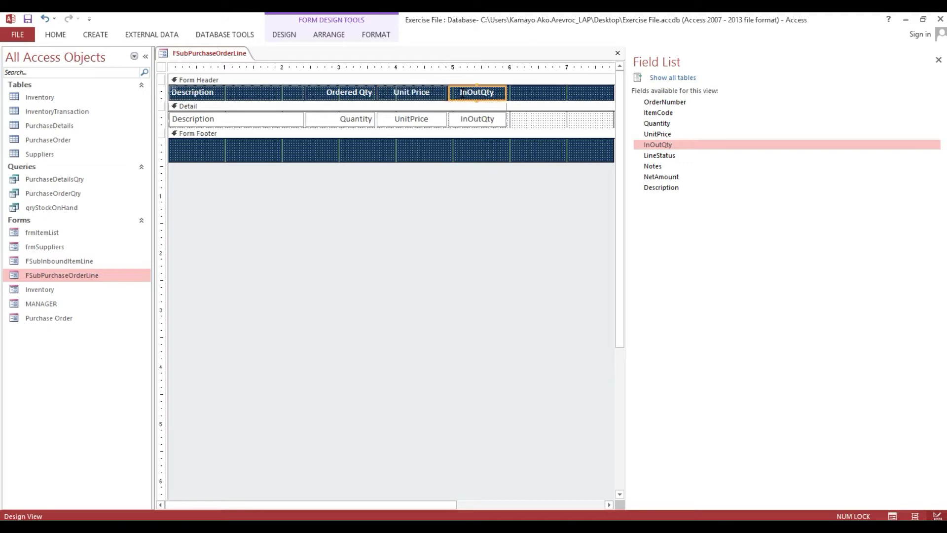
pyautogui.doubleClick(501, 94)
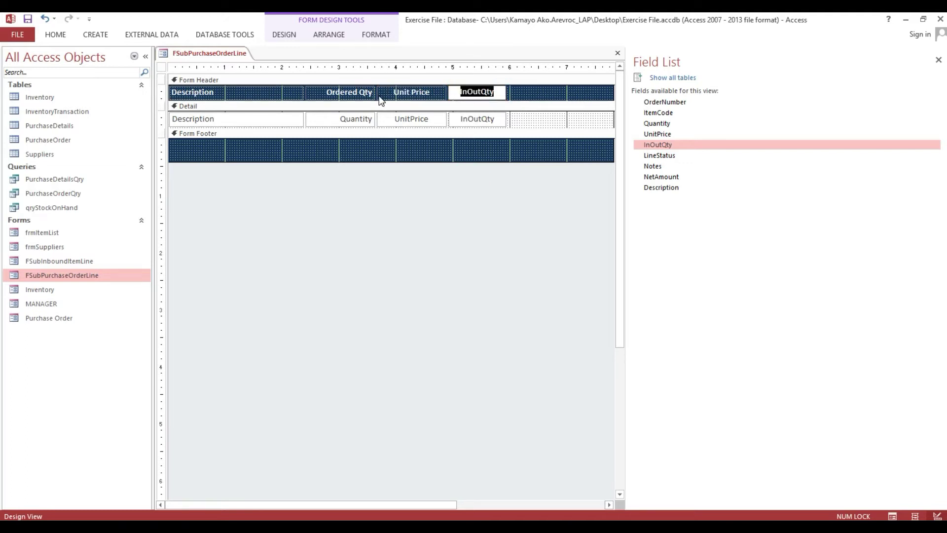
pyautogui.write('Quantity')
pyautogui.click(414, 211)
pyautogui.click(486, 97)
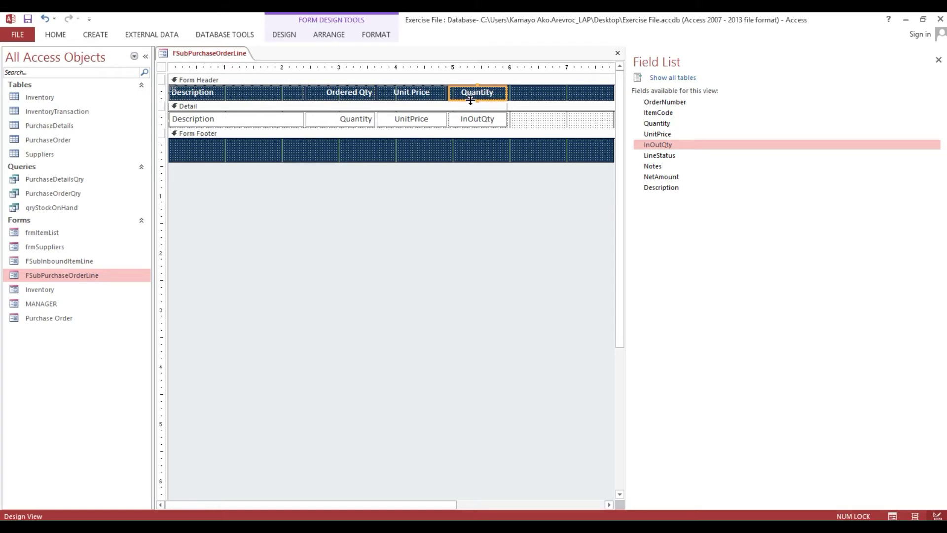
pyautogui.click(464, 186)
pyautogui.moveTo(484, 185); pyautogui.dragTo(475, 93)
pyautogui.click(510, 216)
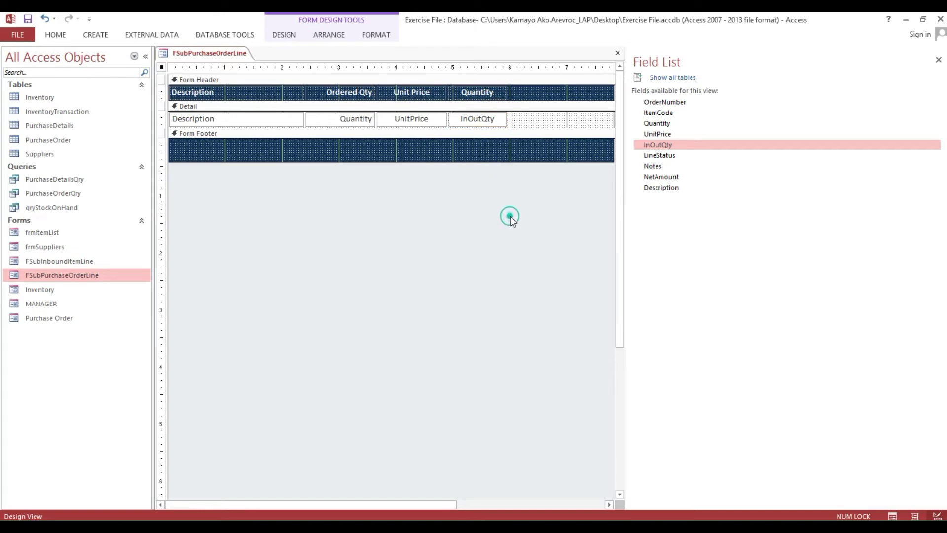
# - Add LineStatus and Notes columns, widen the Notes controls, and left-align the Notes text
pyautogui.click(662, 156)
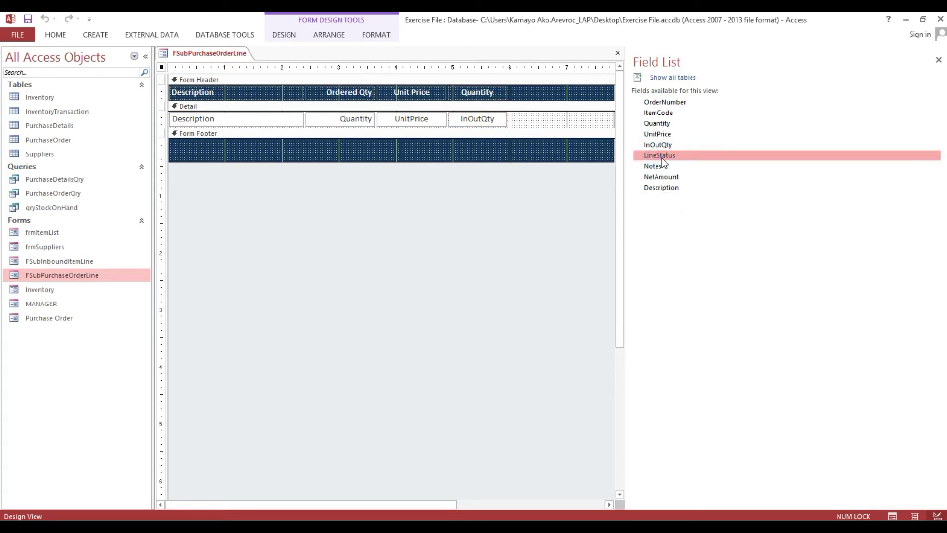
pyautogui.moveTo(663, 159); pyautogui.dragTo(508, 117)
pyautogui.click(579, 208)
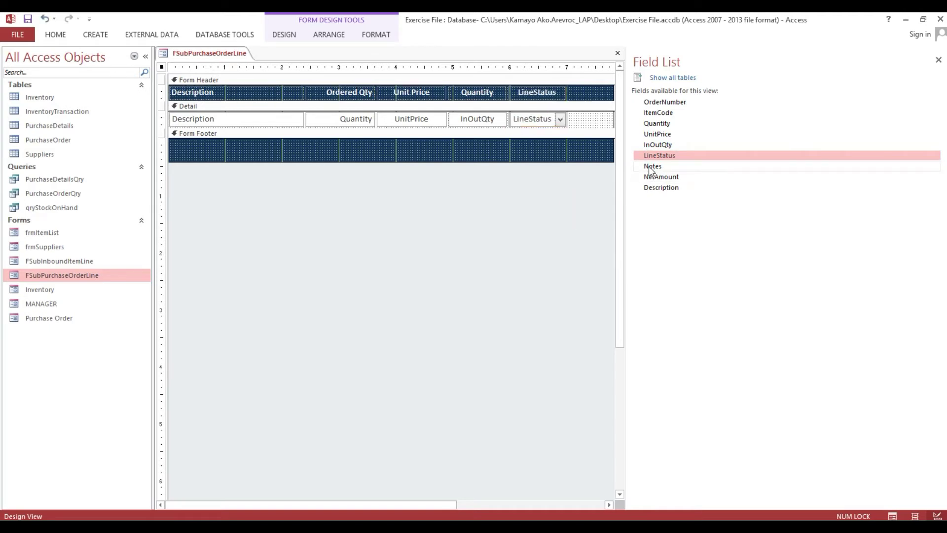
pyautogui.click(655, 167)
pyautogui.moveTo(656, 172); pyautogui.dragTo(566, 117)
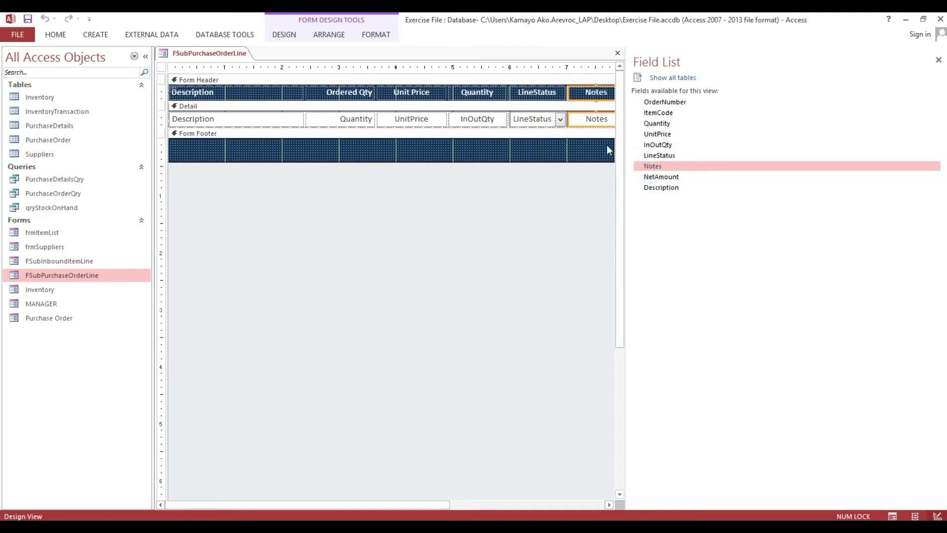
pyautogui.moveTo(626, 149); pyautogui.dragTo(831, 148)
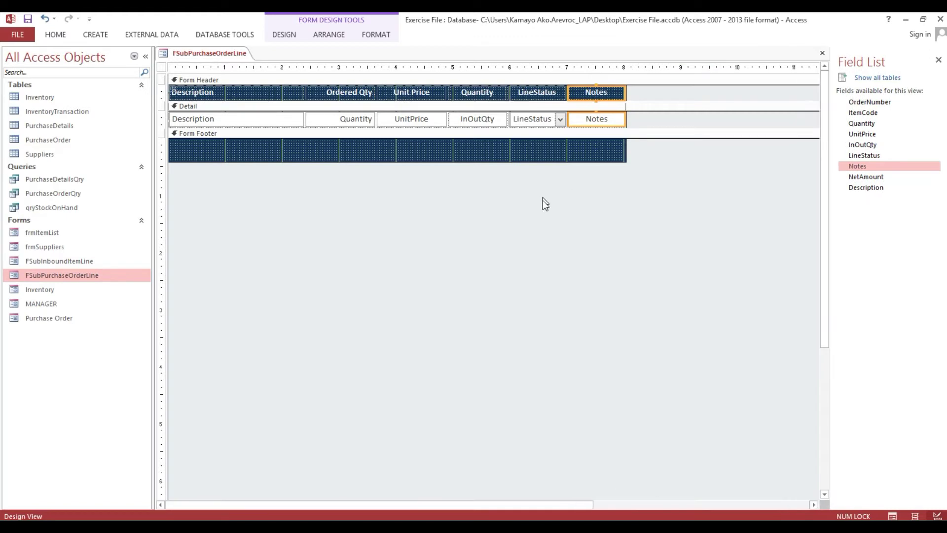
pyautogui.hotkey('shift', 'Right')
pyautogui.hotkey('shift', 'Right')
pyautogui.hotkey('shift', 'Right')
pyautogui.hotkey('shift', 'Right')
pyautogui.hotkey('shift', 'Right')
pyautogui.hotkey('shift', 'Right')
pyautogui.hotkey('shift', 'Right')
pyautogui.hotkey('shift', 'Right')
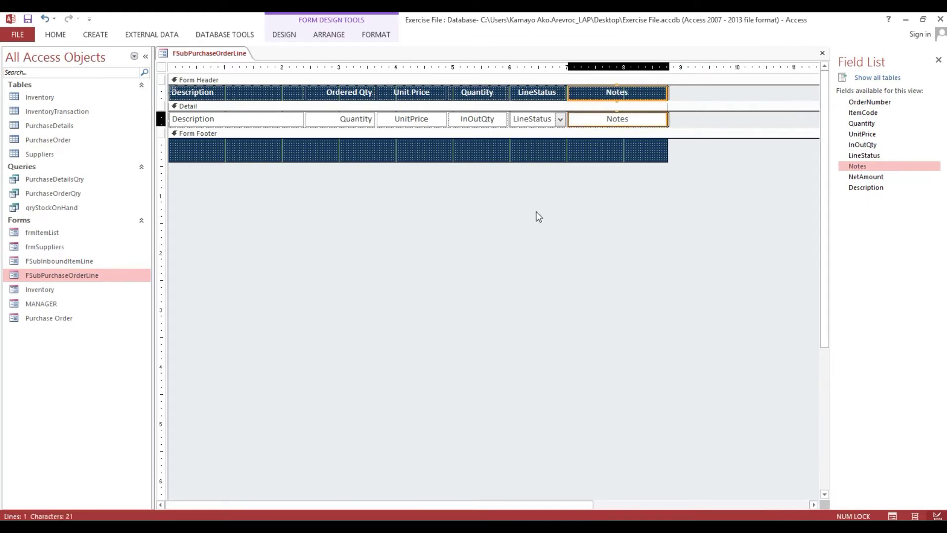
pyautogui.hotkey('shift', 'Right')
pyautogui.hotkey('shift', 'Right')
pyautogui.hotkey('shift', 'Right')
pyautogui.hotkey('shift', 'Right')
pyautogui.hotkey('shift', 'Right')
pyautogui.hotkey('shift', 'Right')
pyautogui.hotkey('shift', 'Right')
pyautogui.hotkey('shift', 'Right')
pyautogui.hotkey('shift', 'Right')
pyautogui.hotkey('shift', 'Right')
pyautogui.hotkey('shift', 'Right')
pyautogui.hotkey('shift', 'Right')
pyautogui.hotkey('shift', 'Right')
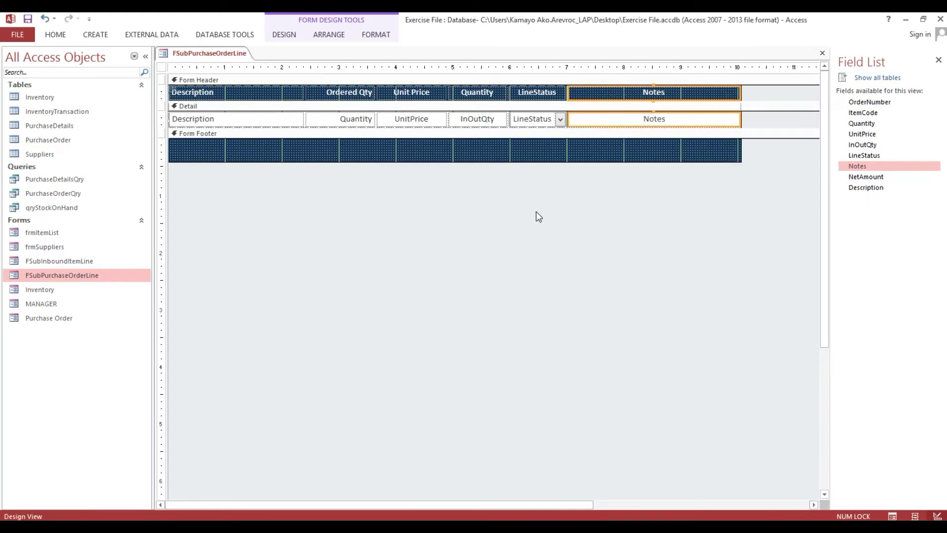
pyautogui.hotkey('shift', 'Left')
pyautogui.hotkey('shift', 'Left')
pyautogui.hotkey('shift', 'Left')
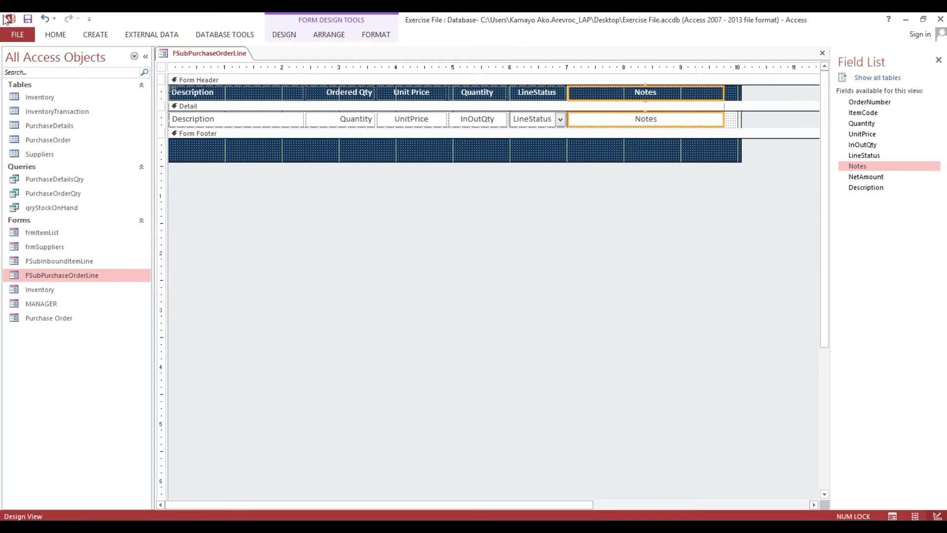
pyautogui.click(63, 35)
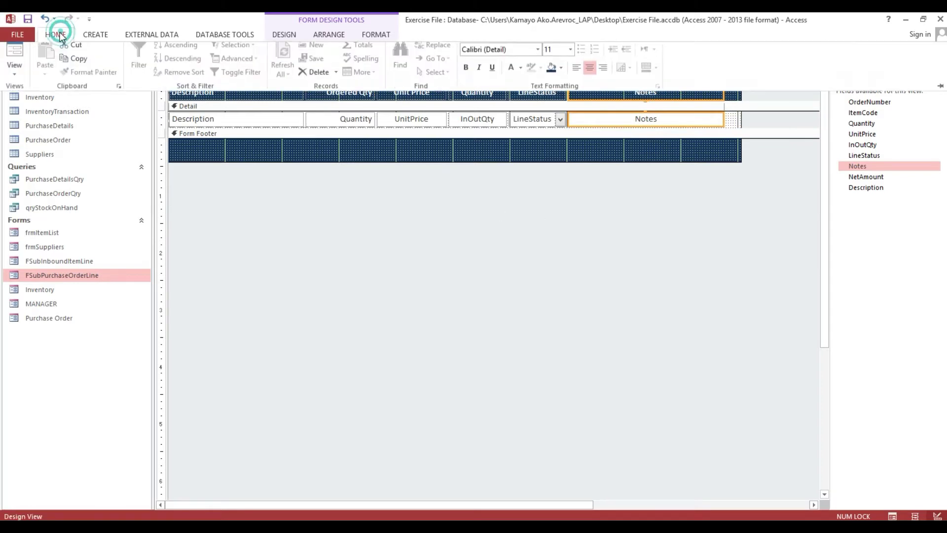
pyautogui.click(578, 73)
# - Collapse the form footer to zero height, narrow the form, and open the form's properties
pyautogui.moveTo(521, 163); pyautogui.dragTo(520, 138)
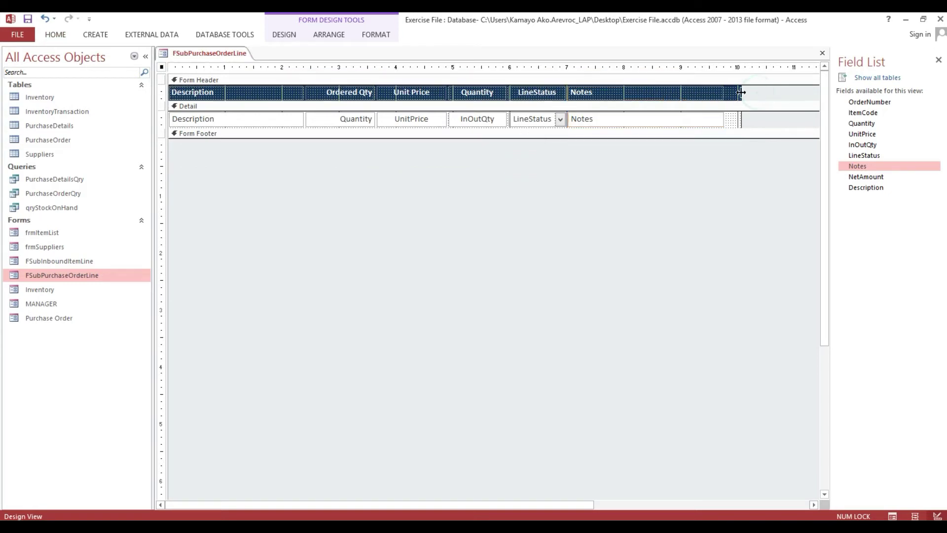
pyautogui.moveTo(741, 91); pyautogui.dragTo(728, 91)
pyautogui.moveTo(840, 95); pyautogui.dragTo(772, 94)
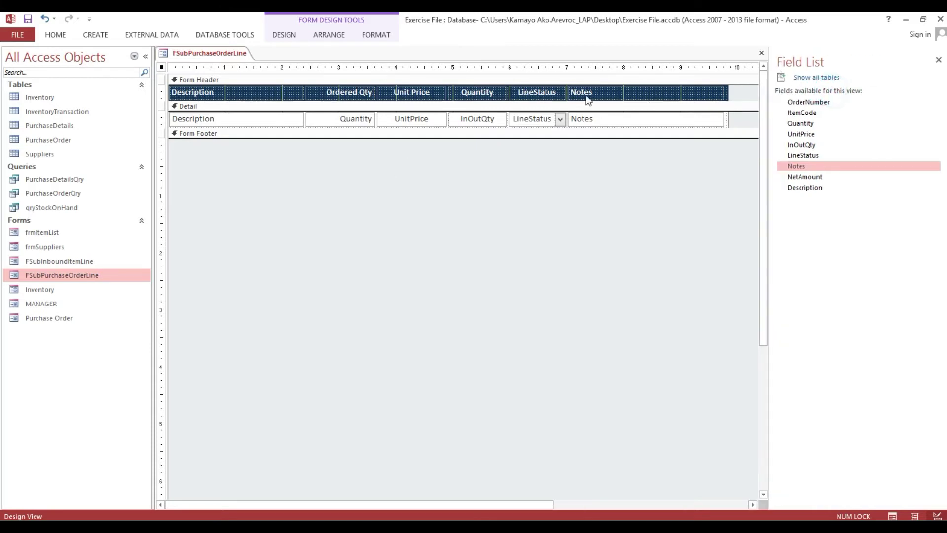
pyautogui.click(479, 118)
pyautogui.click(481, 94)
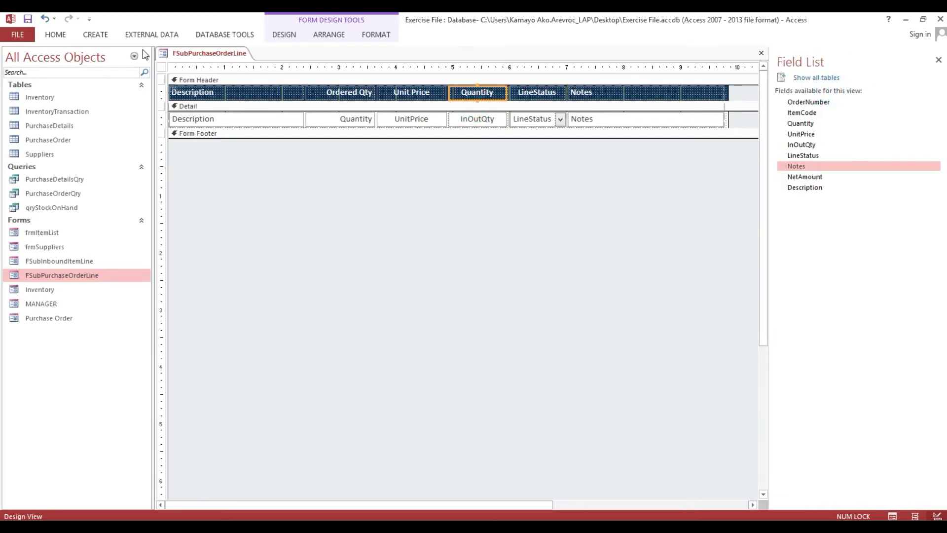
pyautogui.click(53, 34)
pyautogui.click(235, 176)
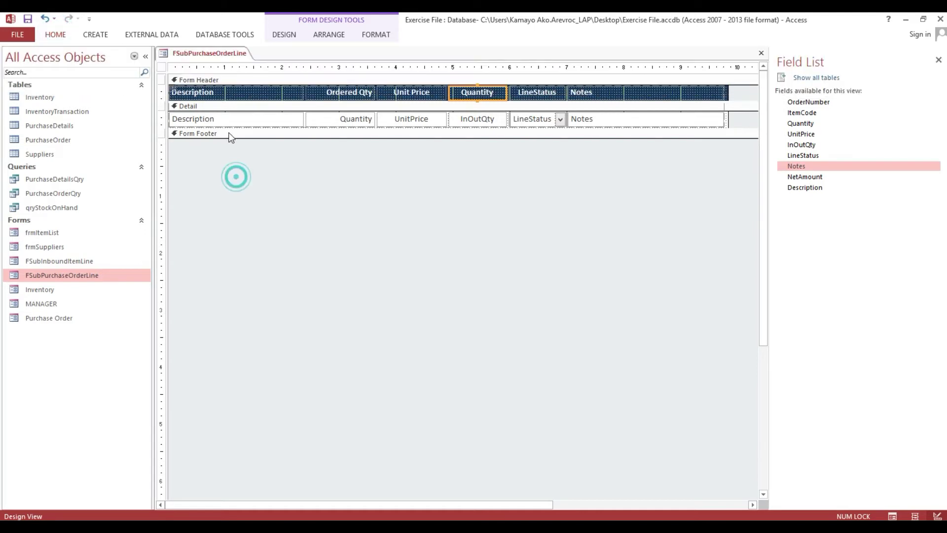
pyautogui.click(232, 122)
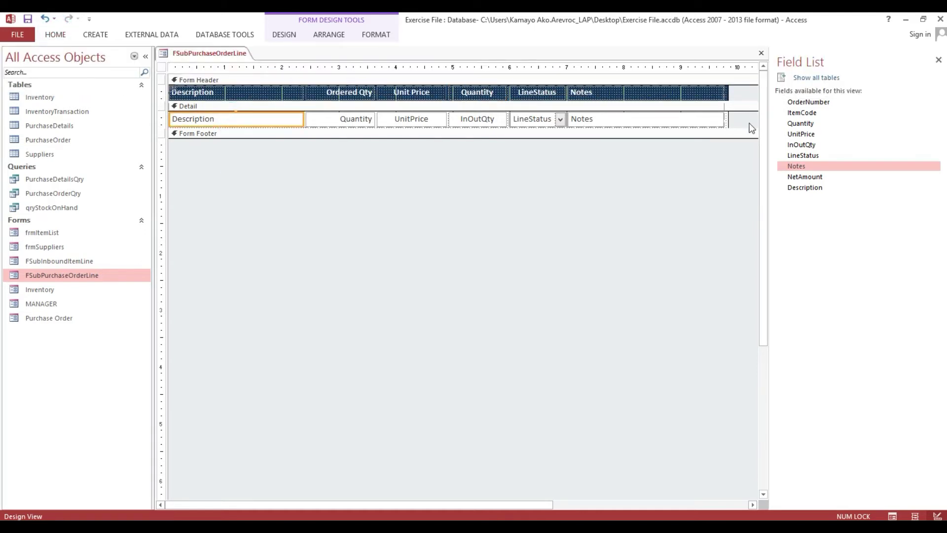
pyautogui.doubleClick(162, 68)
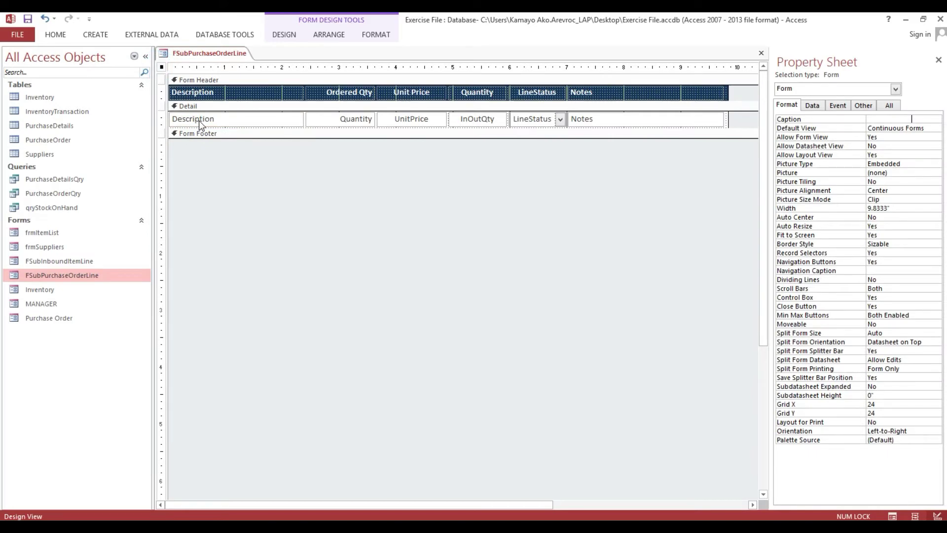
# - Set Description, Quantity and UnitPrice boxes to Enabled No and Locked Yes
pyautogui.click(344, 120)
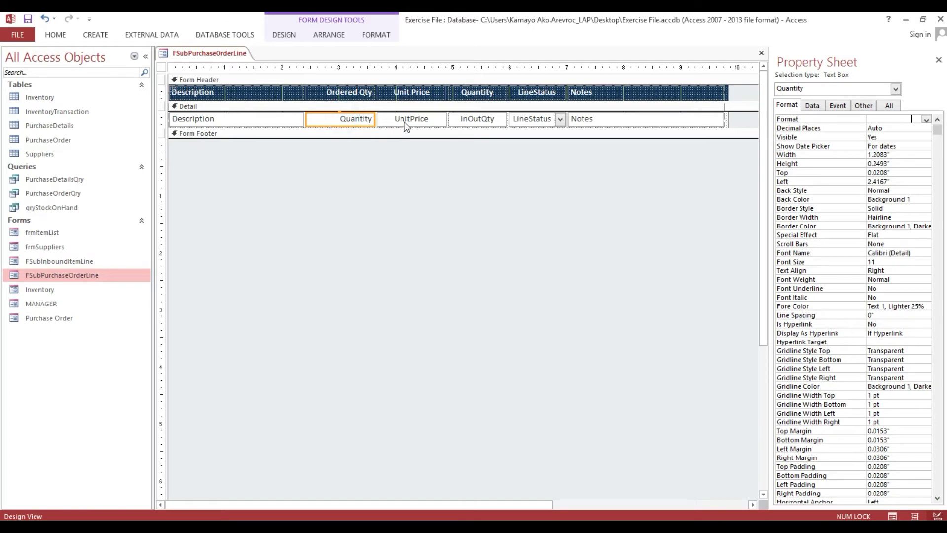
pyautogui.click(405, 124)
pyautogui.moveTo(228, 204); pyautogui.dragTo(400, 116)
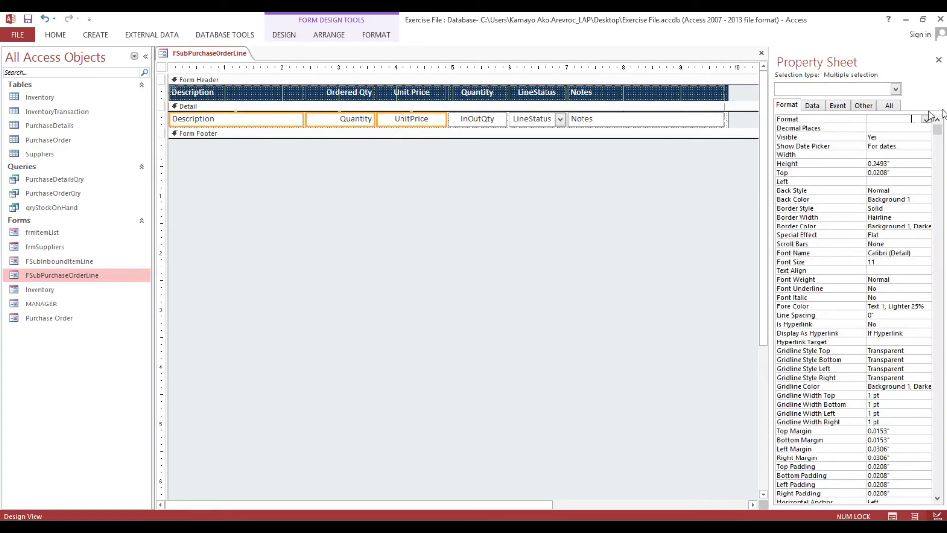
pyautogui.click(812, 105)
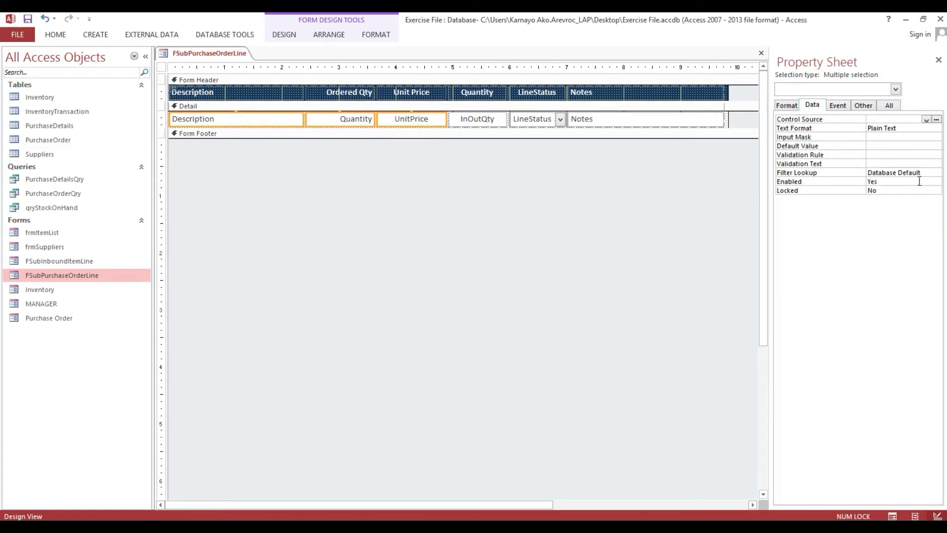
pyautogui.click(885, 181)
pyautogui.doubleClick(885, 181)
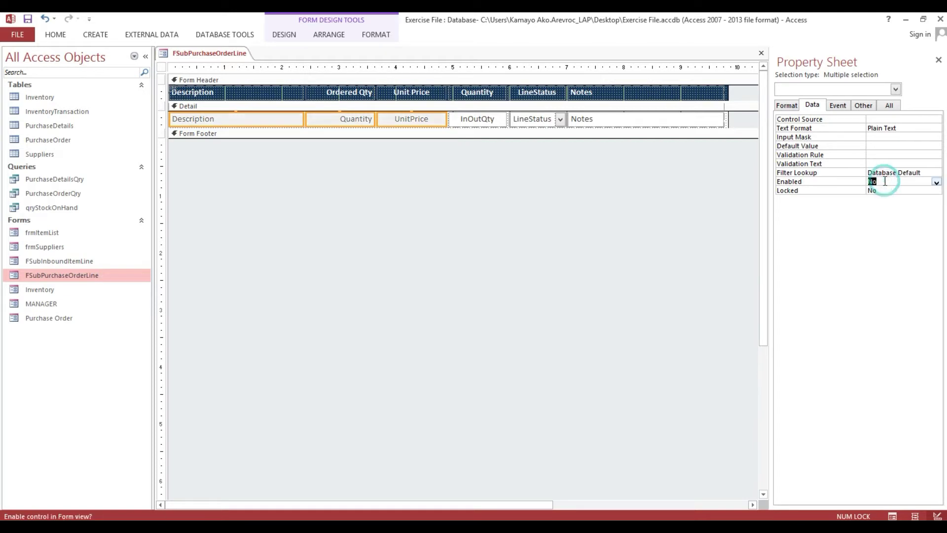
pyautogui.click(886, 190)
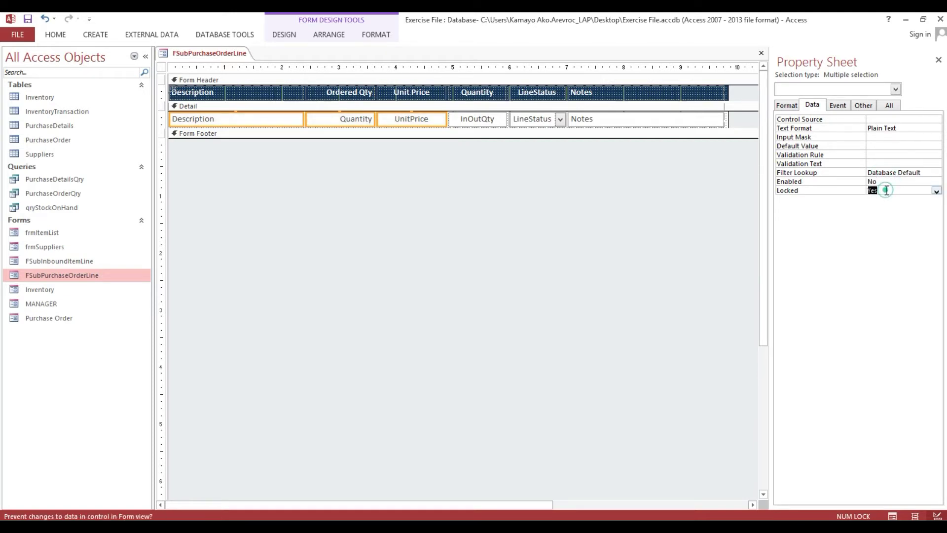
pyautogui.click(419, 177)
# - Preview the subform in Form View with its five line records
pyautogui.click(55, 34)
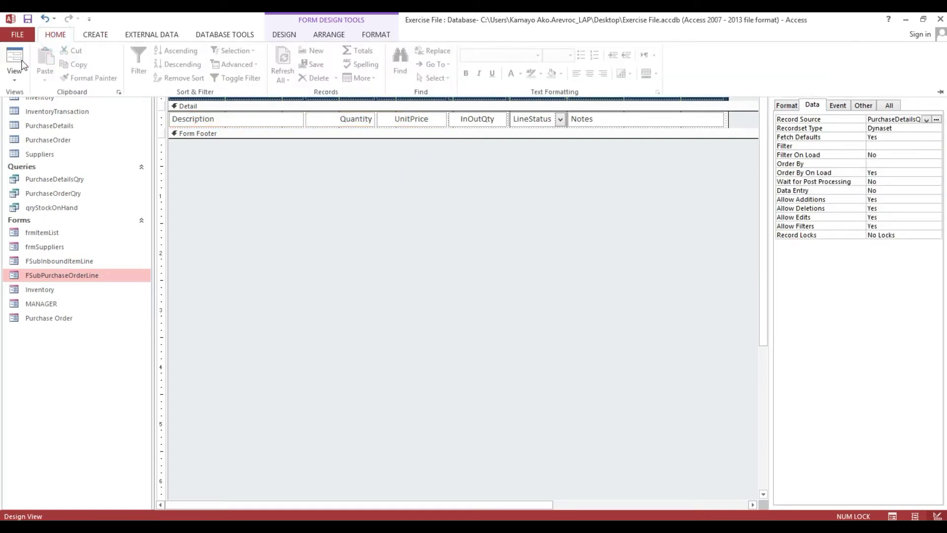
pyautogui.click(18, 57)
pyautogui.click(203, 101)
pyautogui.click(351, 101)
pyautogui.click(408, 85)
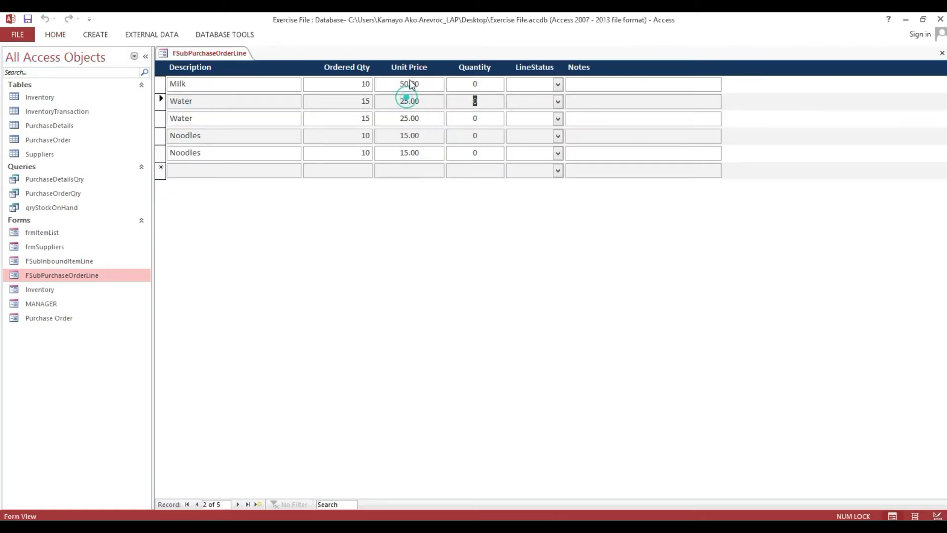
pyautogui.click(452, 88)
pyautogui.moveTo(451, 87); pyautogui.dragTo(482, 89)
pyautogui.rightClick(215, 71)
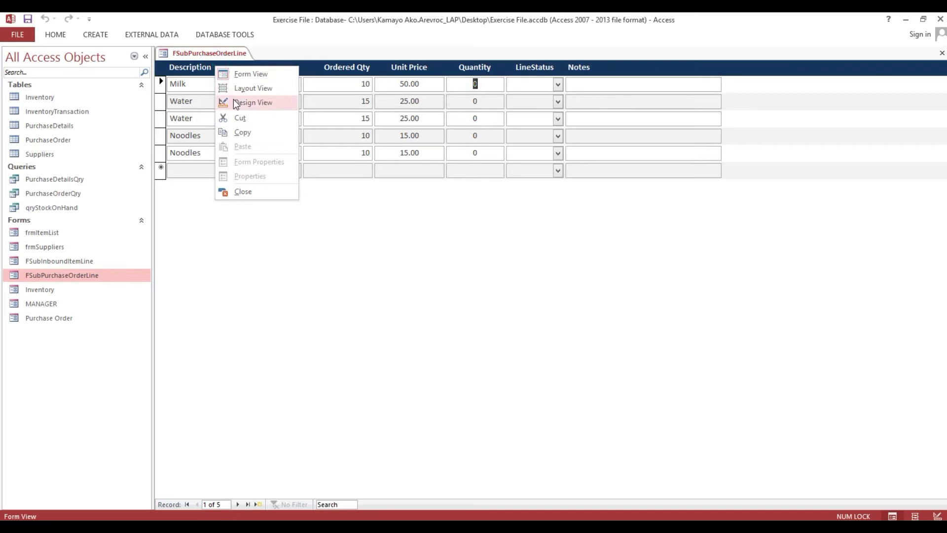
pyautogui.click(464, 218)
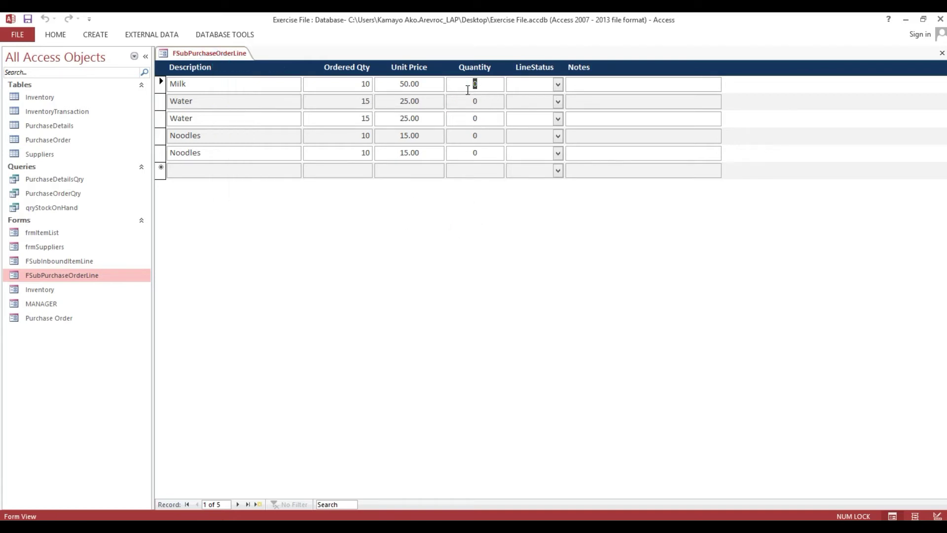
pyautogui.moveTo(466, 85); pyautogui.dragTo(488, 82)
pyautogui.click(558, 87)
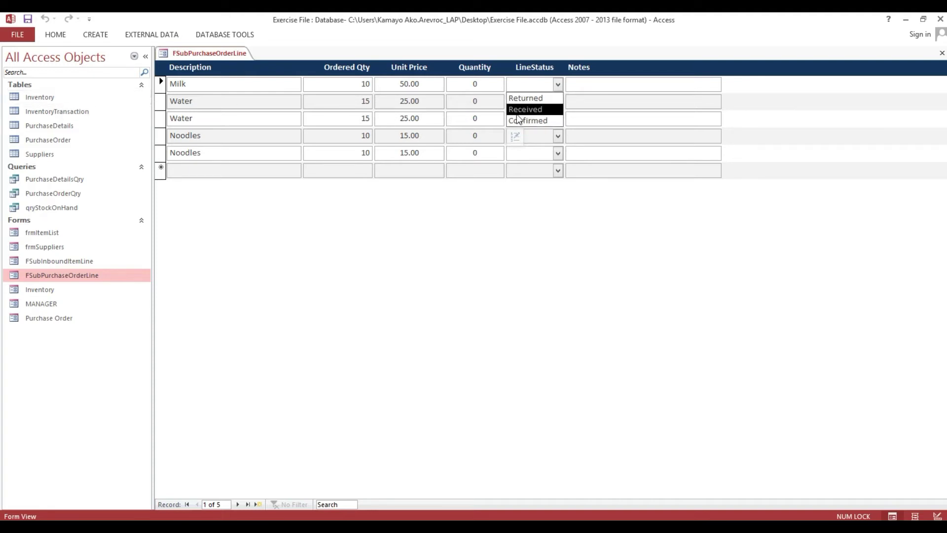
pyautogui.click(782, 83)
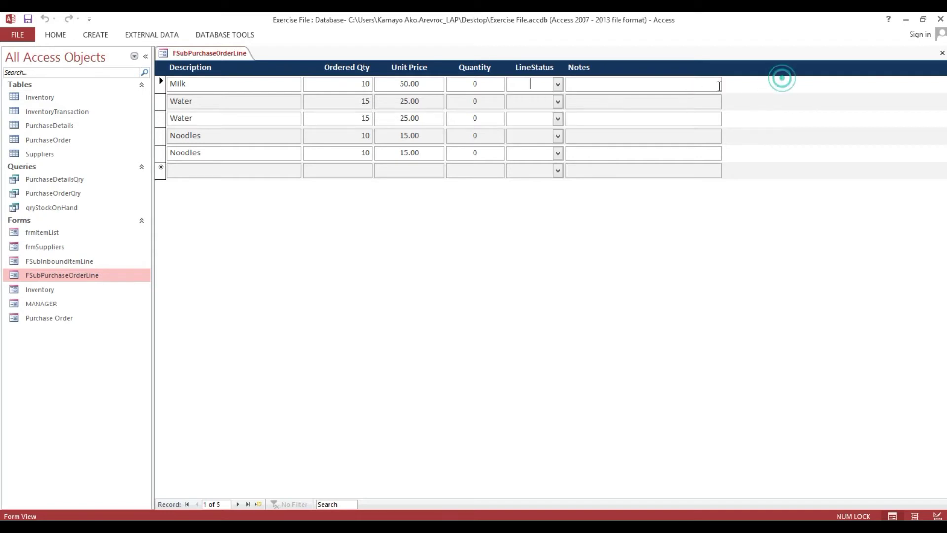
pyautogui.click(647, 101)
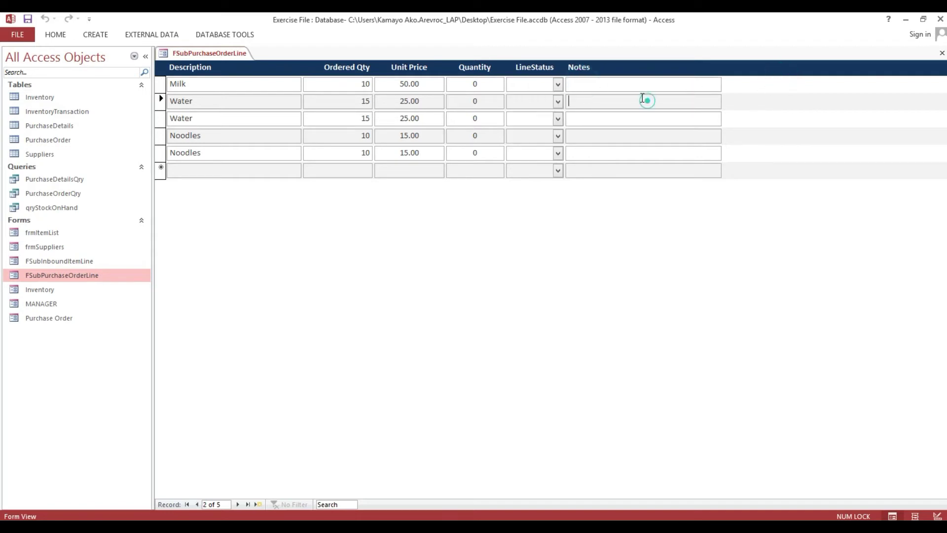
pyautogui.click(558, 84)
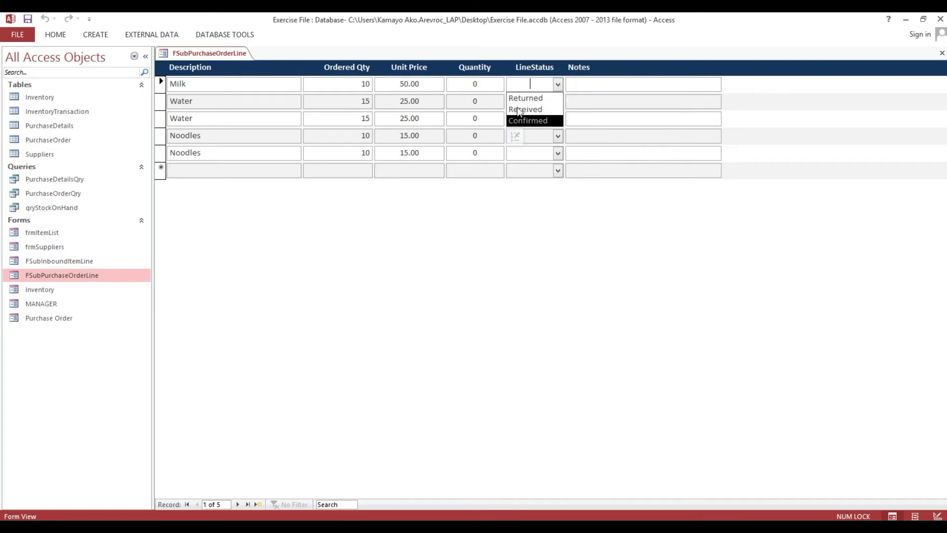
pyautogui.click(469, 82)
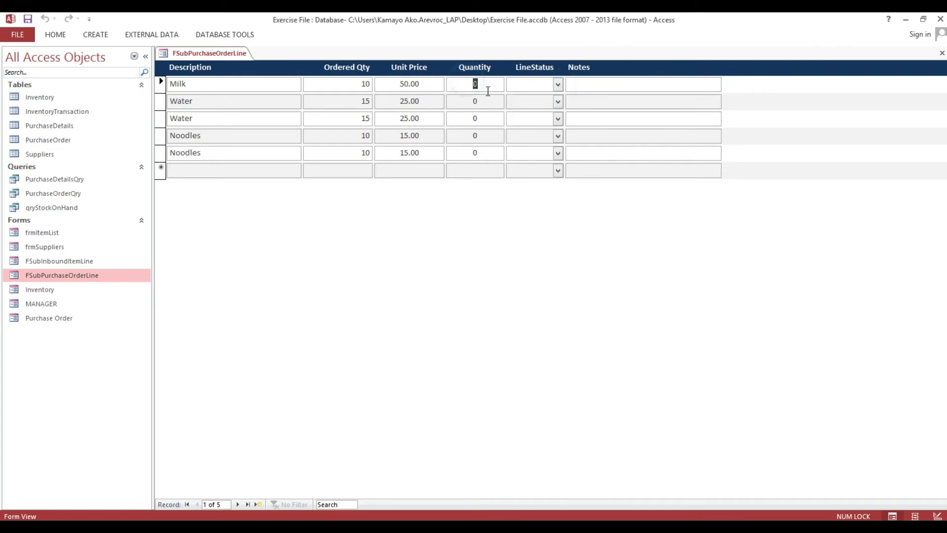
pyautogui.rightClick(402, 202)
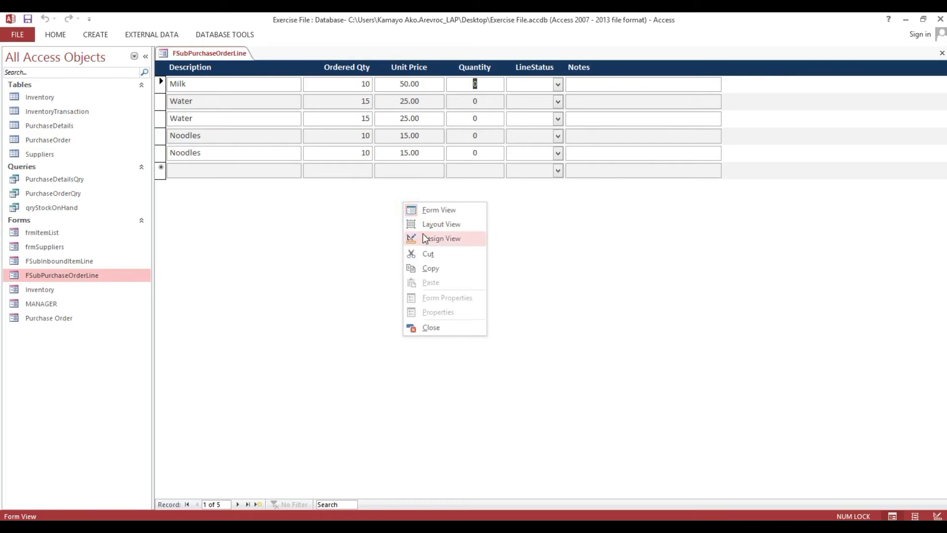
# - Return the subform to Design View and widen the Property Sheet
pyautogui.click(423, 240)
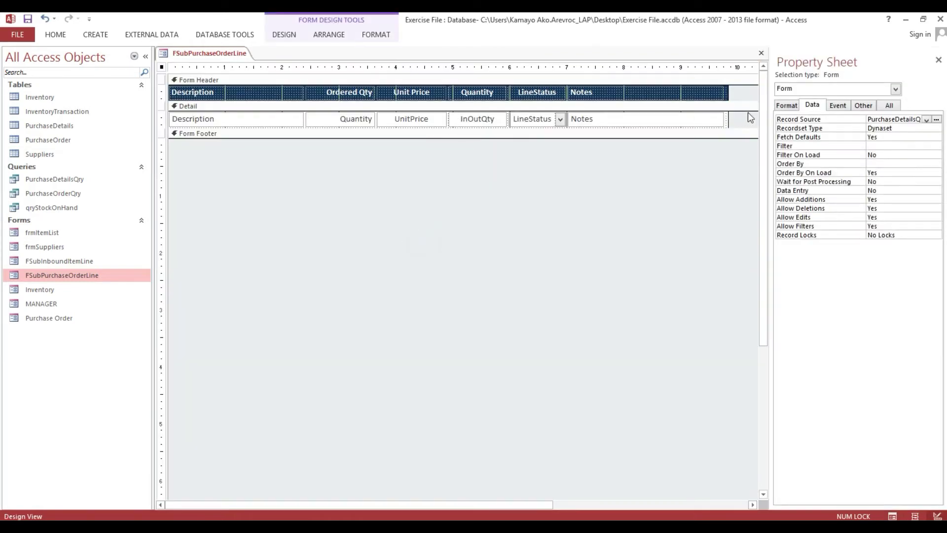
pyautogui.click(763, 106)
pyautogui.moveTo(764, 107); pyautogui.dragTo(650, 111)
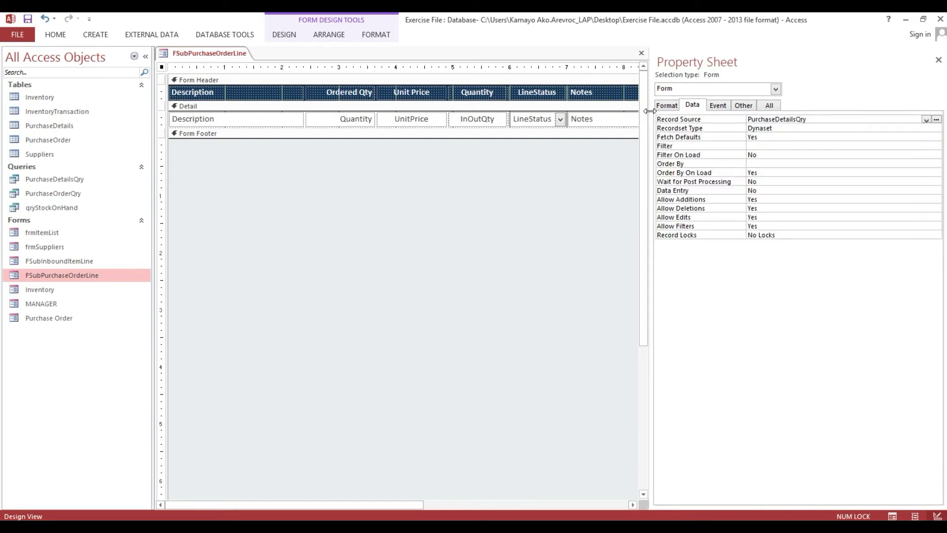
pyautogui.click(470, 122)
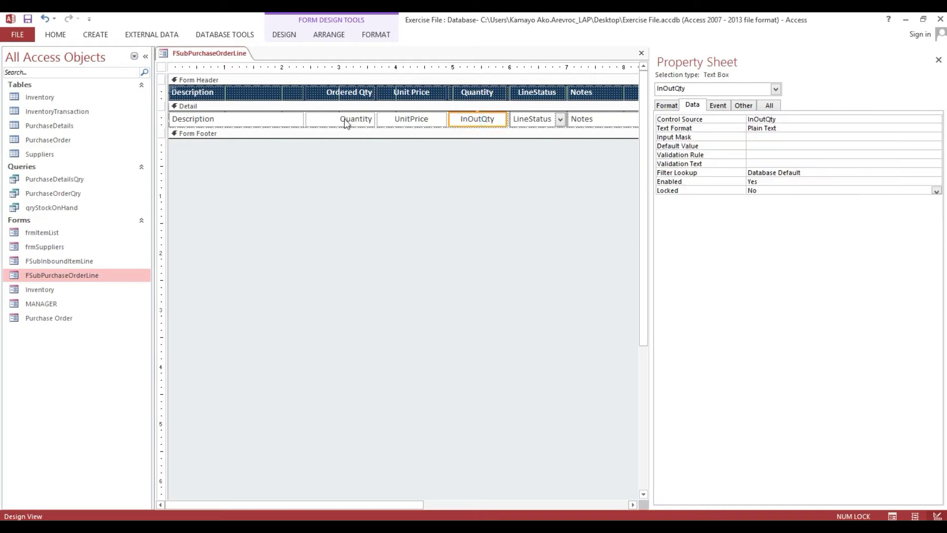
# - Check stock in the Inventory table, close it, and open the MANAGER form
pyautogui.click(40, 98)
pyautogui.doubleClick(40, 99)
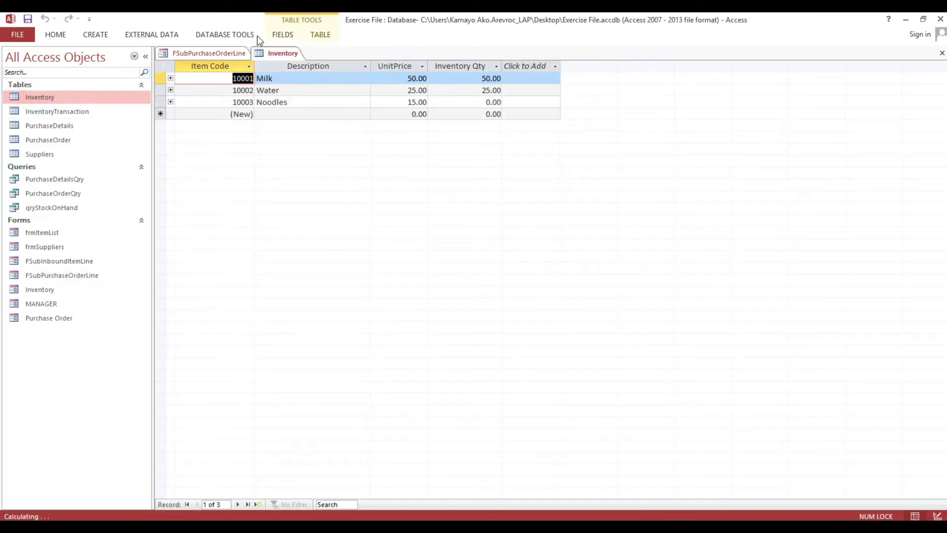
pyautogui.click(942, 53)
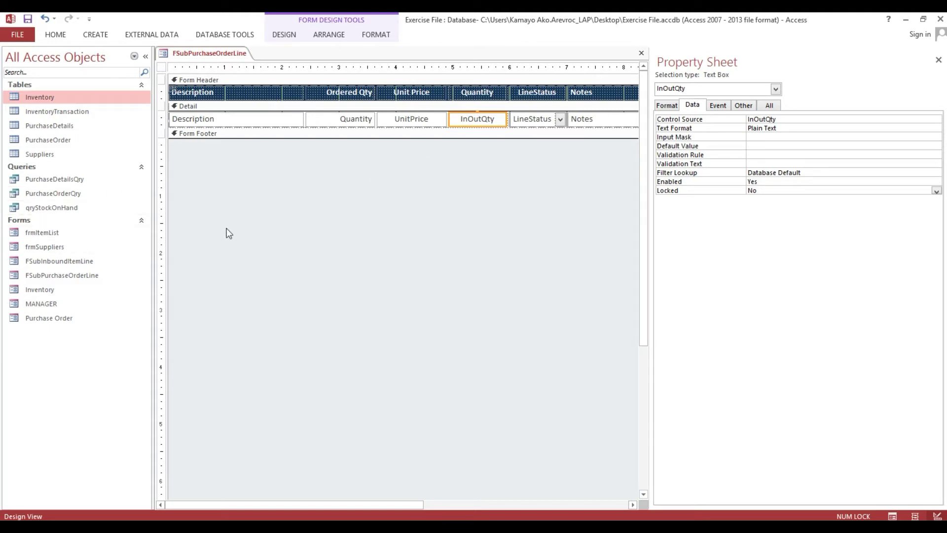
pyautogui.doubleClick(48, 304)
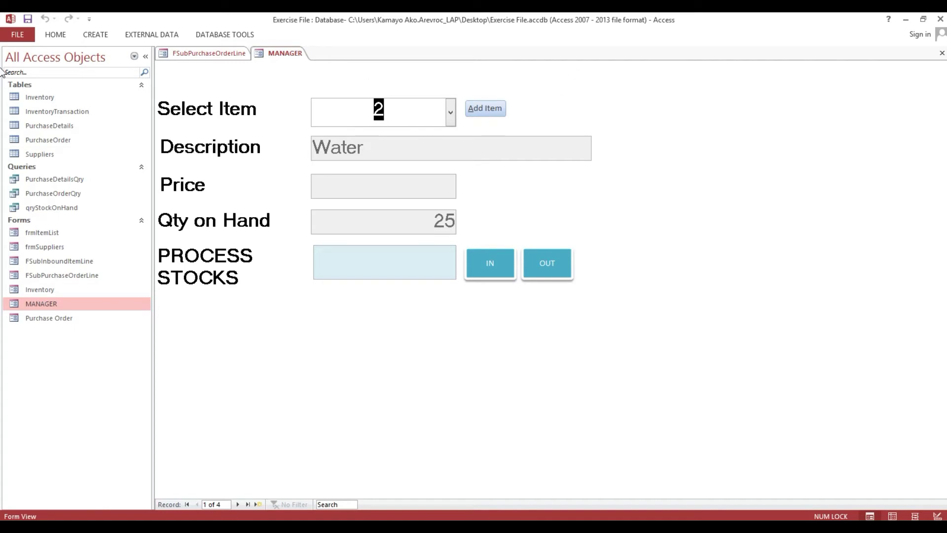
# - Put MANAGER in Design View and show the IN button's Event properties
pyautogui.click(327, 116)
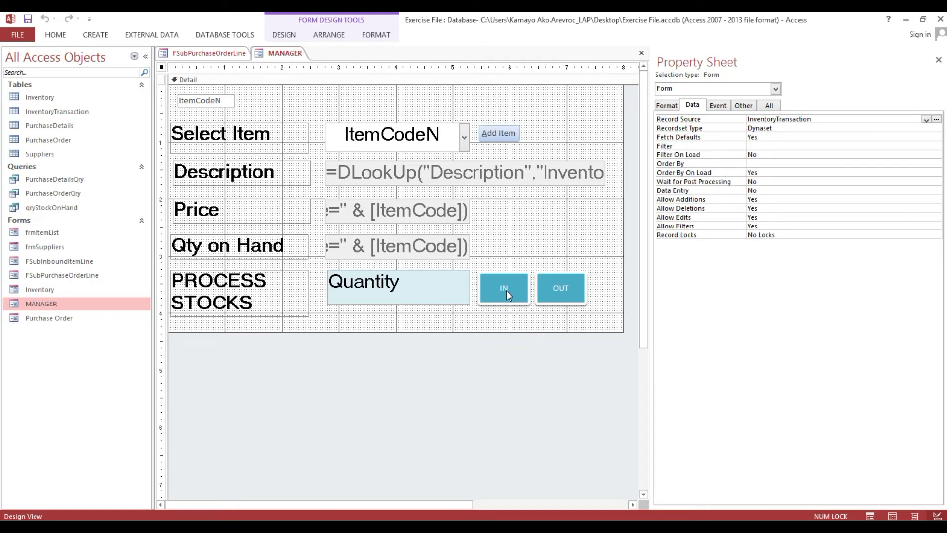
pyautogui.click(506, 290)
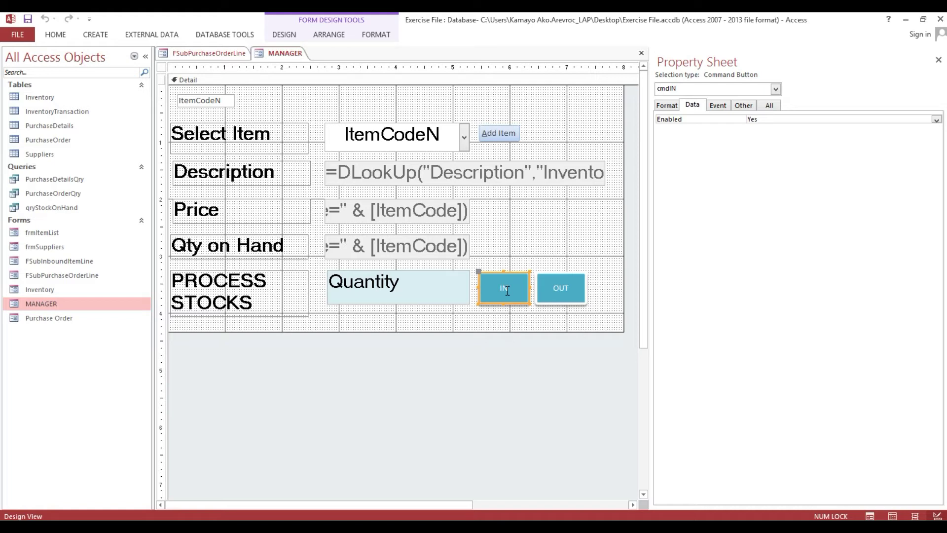
pyautogui.click(718, 105)
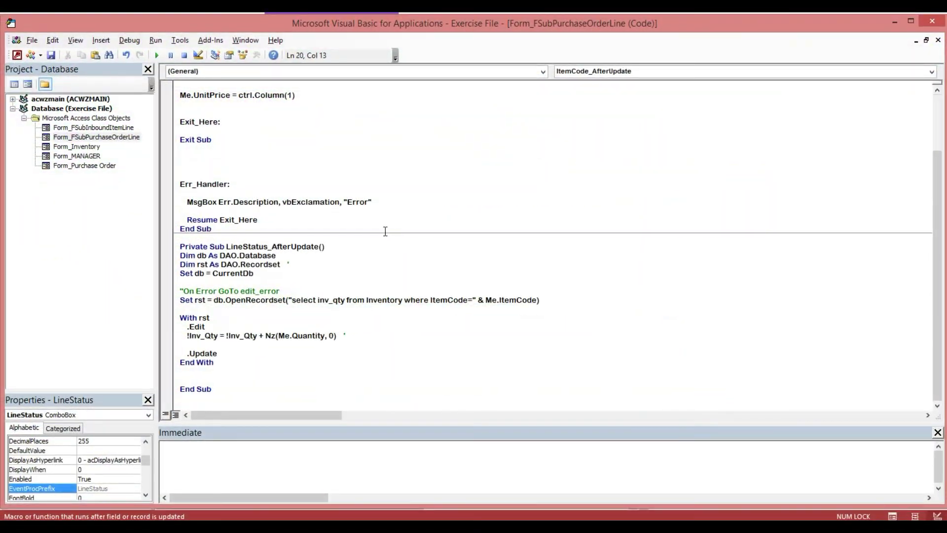
# - Finish reviewing the LineStatus_AfterUpdate code and close the VBA editor to return to the subform design
pyautogui.click(385, 228)
pyautogui.click(933, 22)
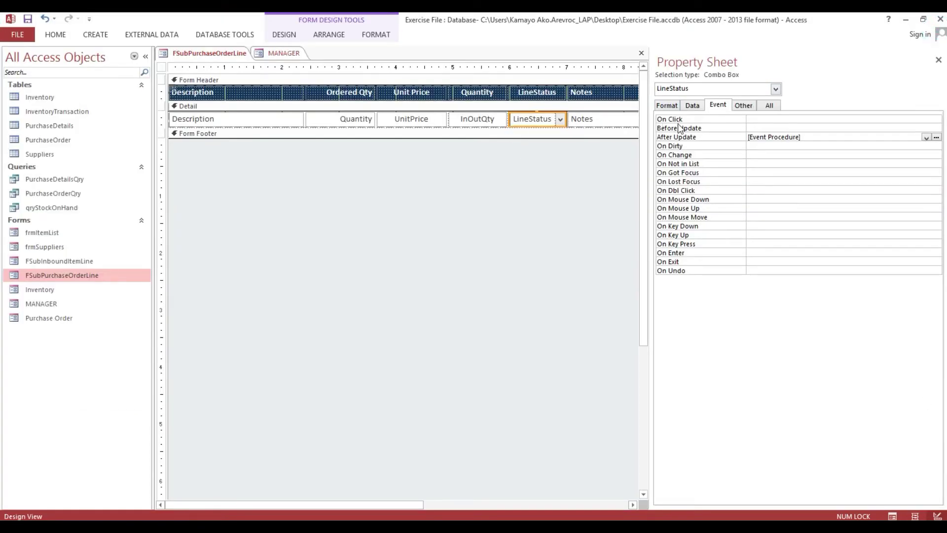
# - Rename the LineStatus column heading to Status
pyautogui.click(536, 93)
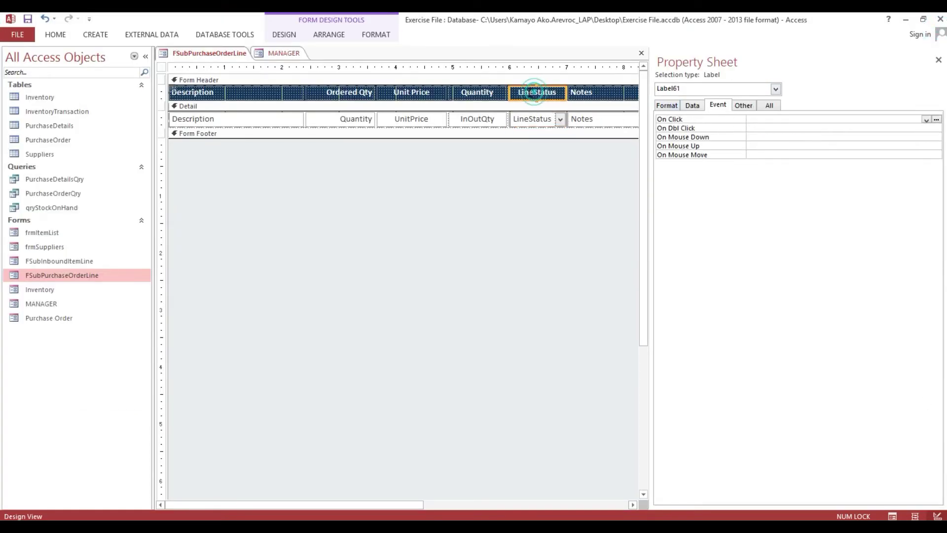
pyautogui.click(517, 93)
pyautogui.moveTo(532, 95); pyautogui.dragTo(533, 95)
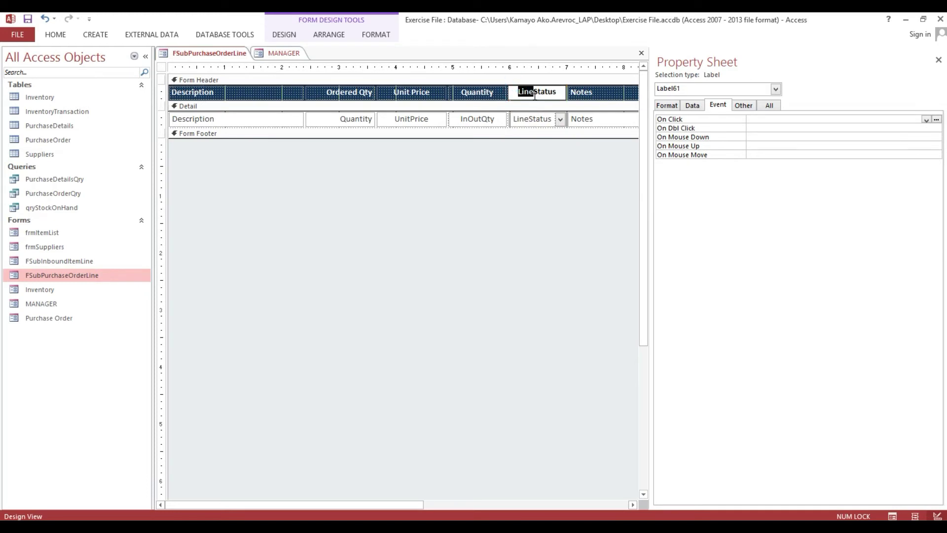
pyautogui.press('BackSpace')
pyautogui.click(526, 169)
# - Check the InOutQty text box's name on the Other tab of the Property Sheet
pyautogui.click(531, 121)
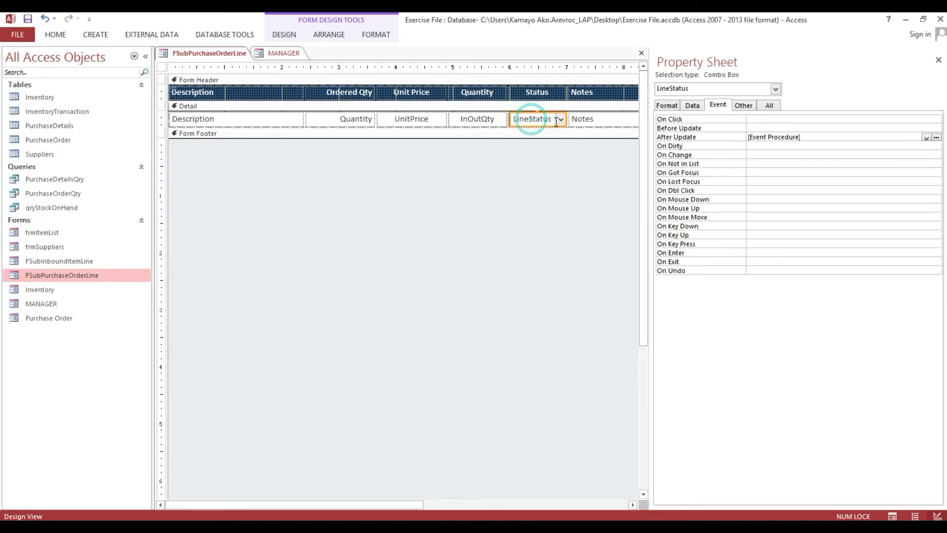
pyautogui.click(497, 119)
pyautogui.click(743, 105)
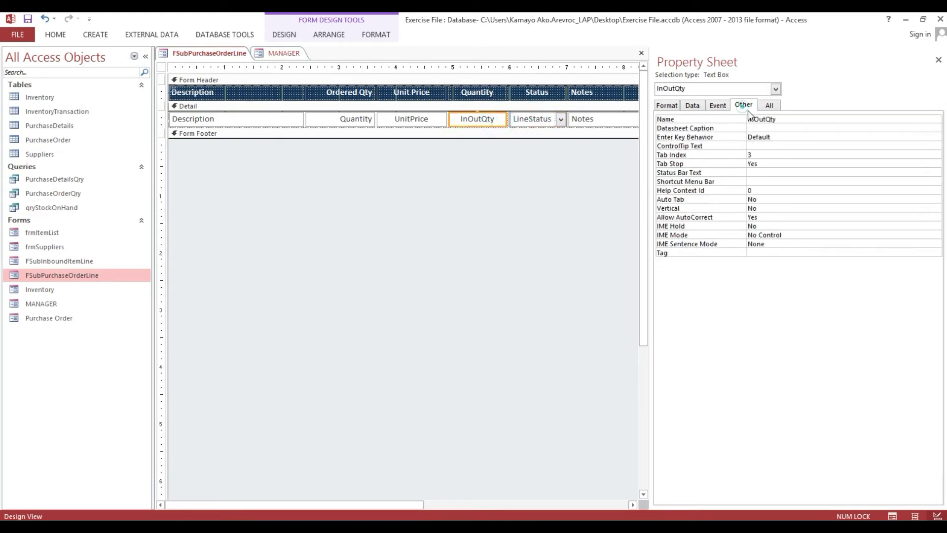
pyautogui.click(803, 120)
pyautogui.click(805, 120)
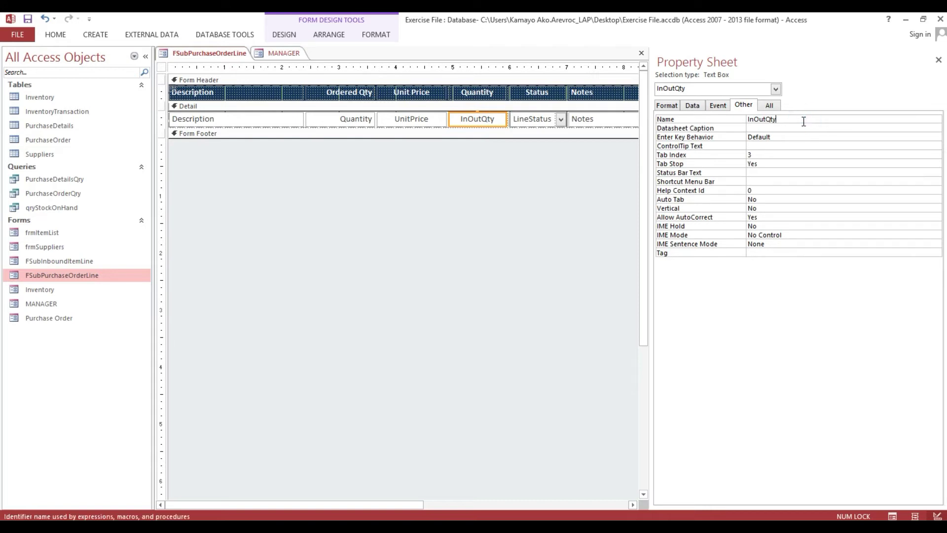
pyautogui.click(730, 121)
# - Open the LineStatus combo box's After Update event code
pyautogui.click(539, 121)
pyautogui.click(717, 105)
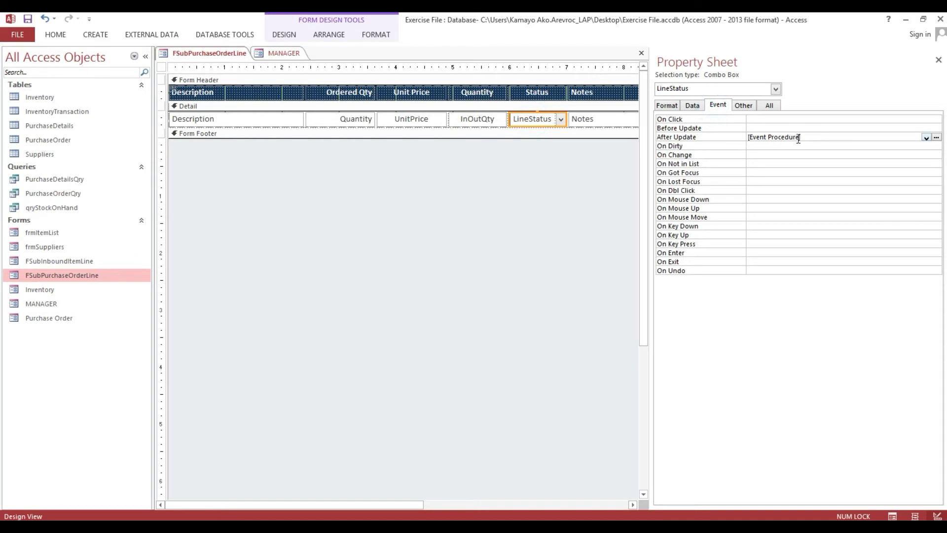
pyautogui.click(936, 137)
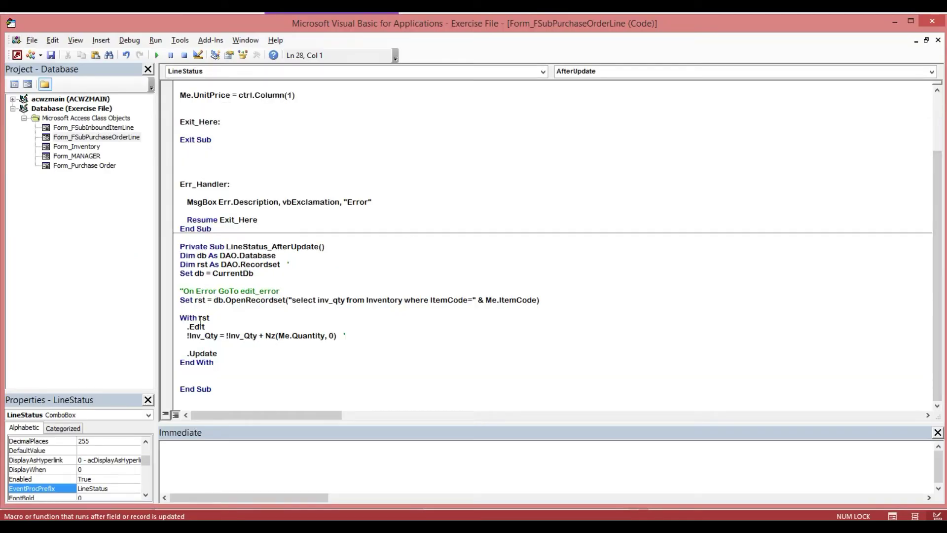
# - Insert a new line after .Edit and copy the LineStatus name from the Property Sheet
pyautogui.click(228, 323)
pyautogui.press('Return')
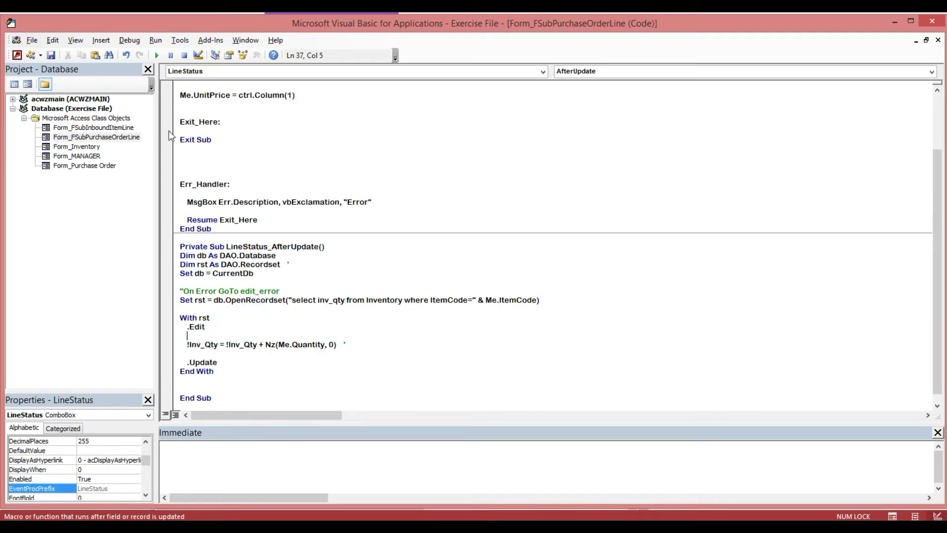
pyautogui.click(17, 55)
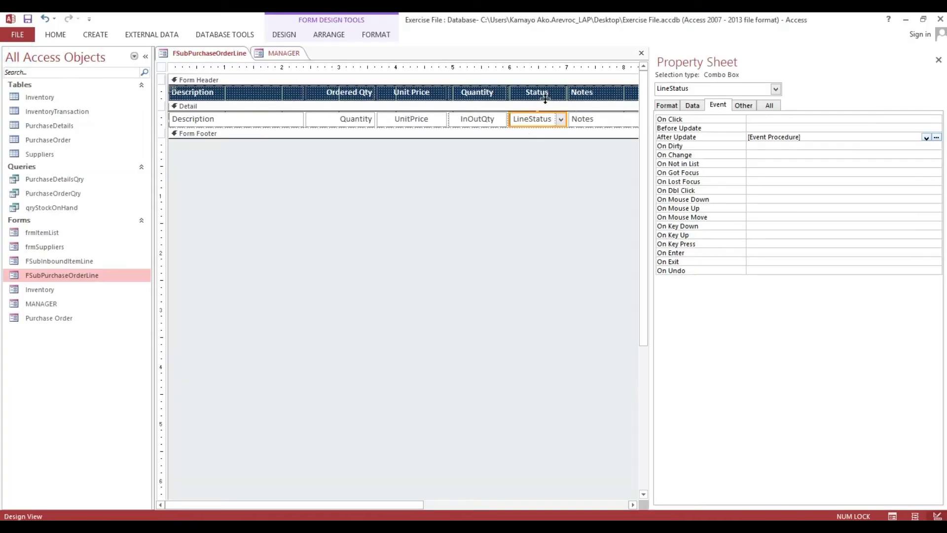
pyautogui.click(743, 105)
pyautogui.doubleClick(793, 119)
pyautogui.hotkey('ctrl', 'c')
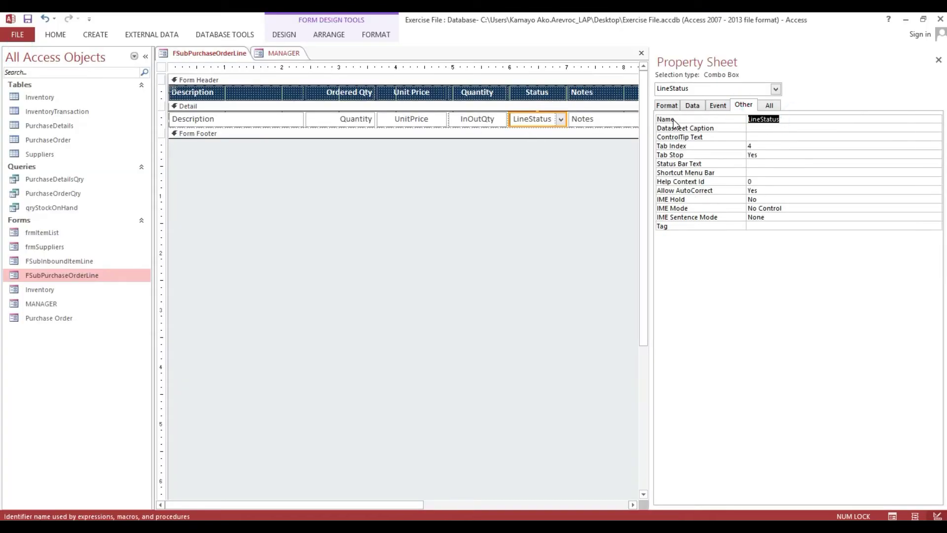
pyautogui.hotkey('alt', 'Tab')
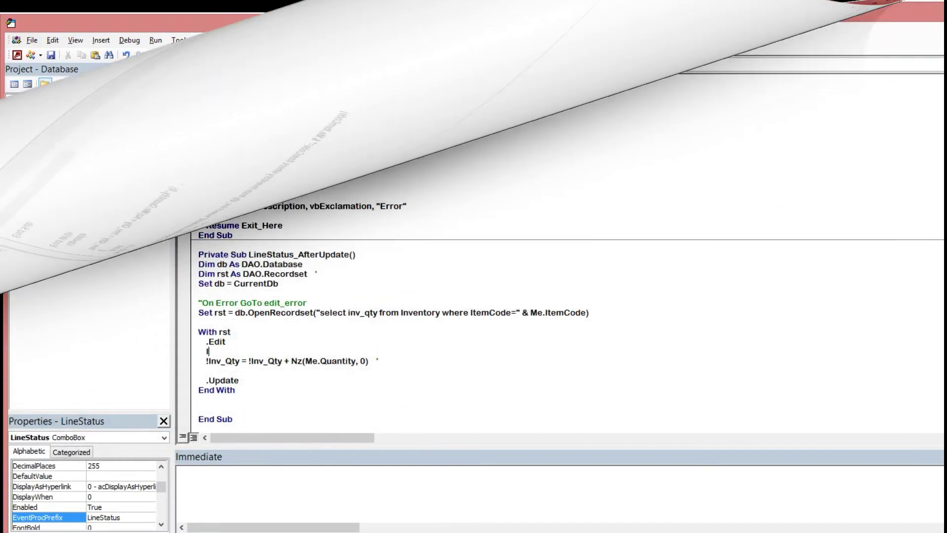
# - Type the condition If Me.LineStatus.Value = "Received" Then before the Inv_Qty update
pyautogui.write('me.')
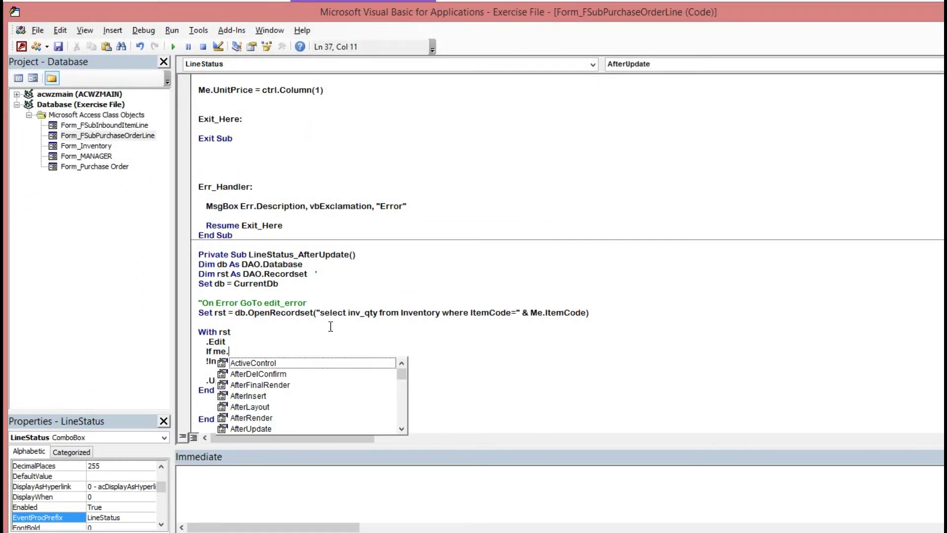
pyautogui.hotkey('ctrl', 'v')
pyautogui.write('.va')
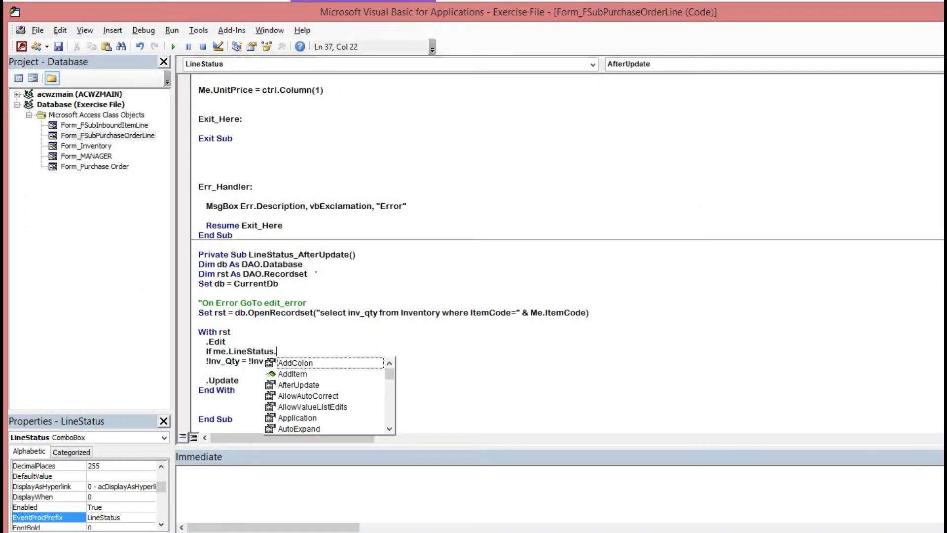
pyautogui.write('l')
pyautogui.press('Tab')
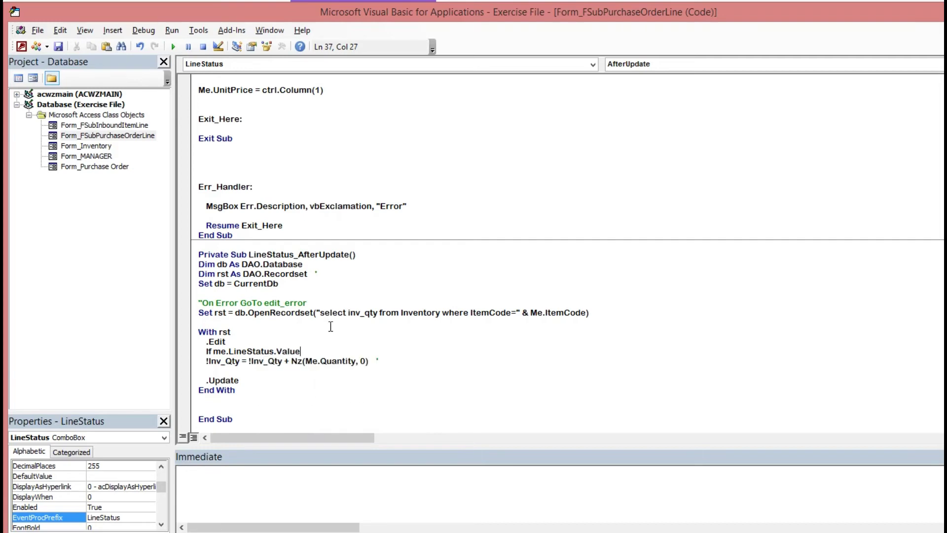
pyautogui.write('=')
pyautogui.write('"Received" then')
pyautogui.press('Return')
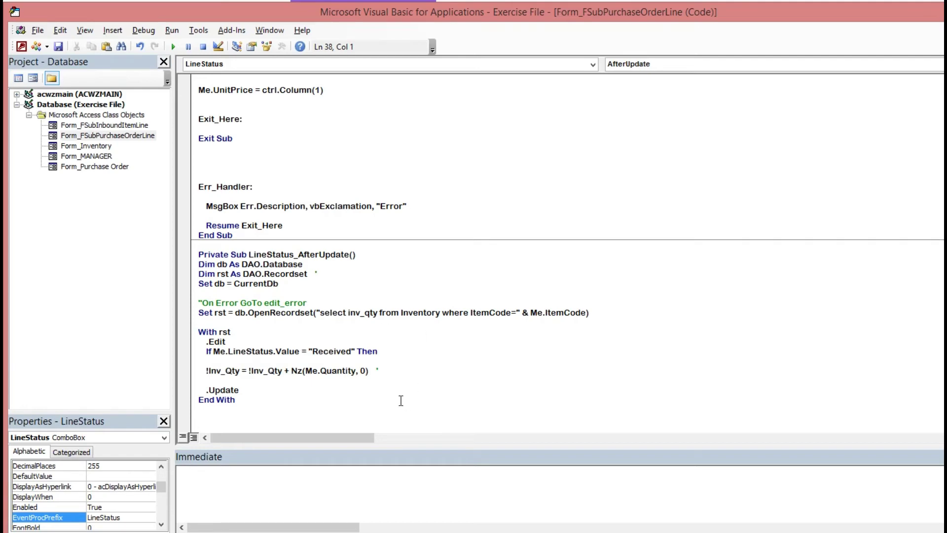
pyautogui.moveTo(250, 372); pyautogui.dragTo(283, 374)
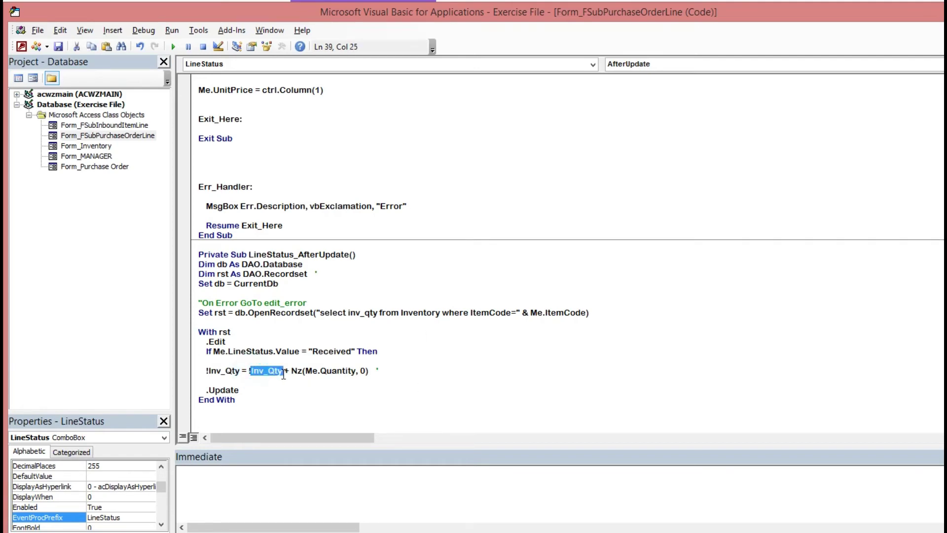
# - Replace Quantity with InOutQty inside the Nz() expression of the Inv_Qty update
pyautogui.click(21, 47)
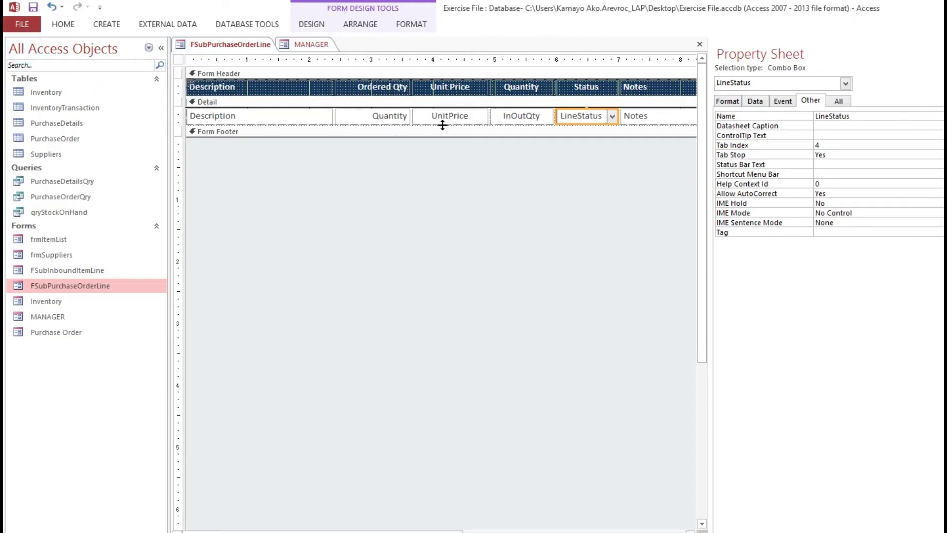
pyautogui.click(511, 114)
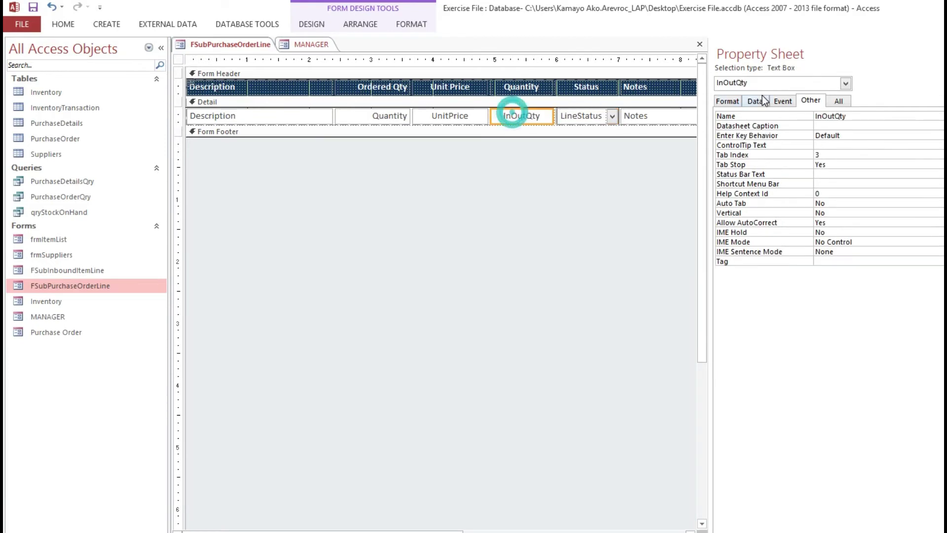
pyautogui.doubleClick(867, 113)
pyautogui.hotkey('ctrl', 'c')
pyautogui.hotkey('alt', 'F11')
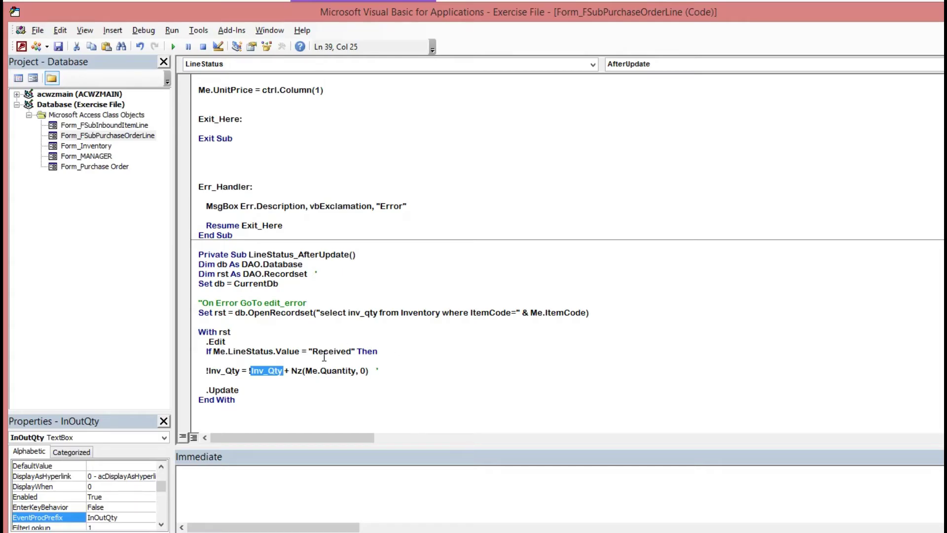
pyautogui.moveTo(320, 370); pyautogui.dragTo(355, 371)
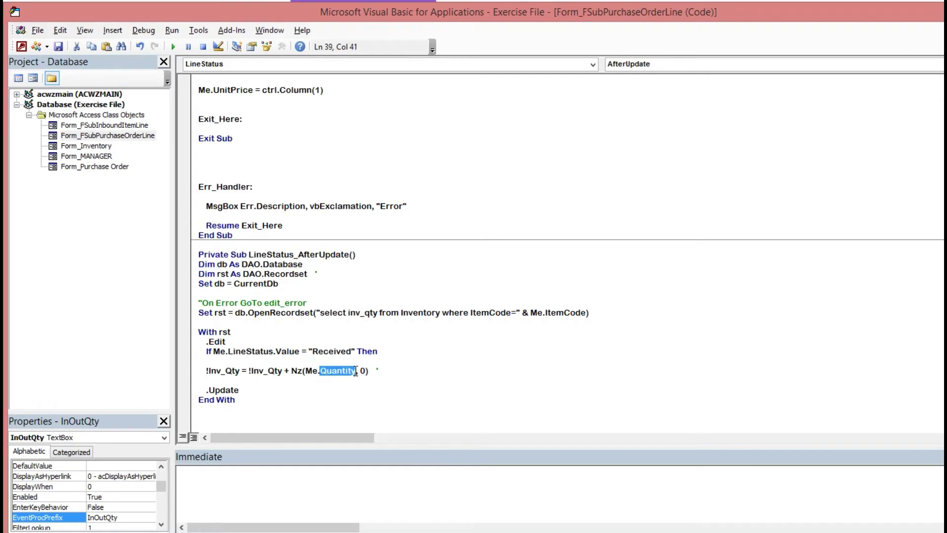
pyautogui.hotkey('ctrl', 'v')
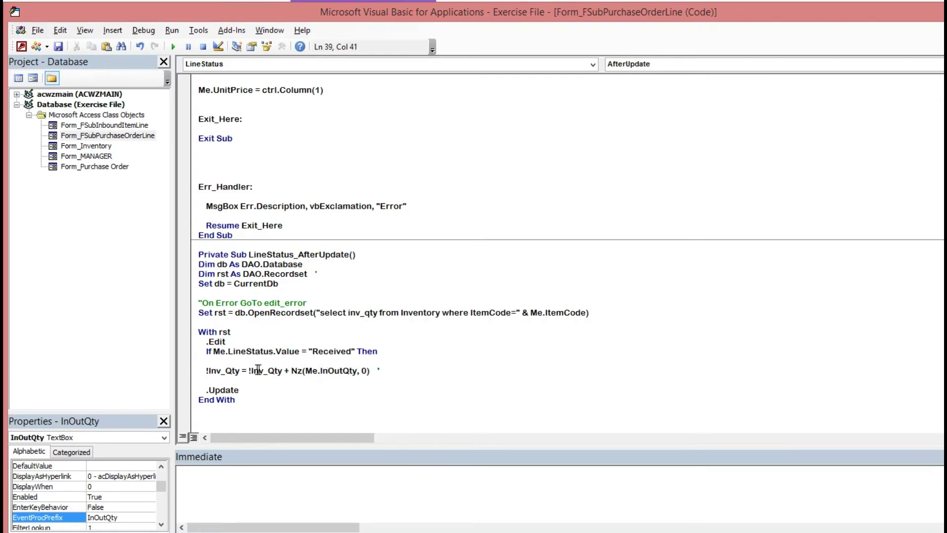
# - Delete the trailing apostrophe, add End If after the update line, and select the If block
pyautogui.moveTo(248, 371); pyautogui.dragTo(286, 370)
pyautogui.click(476, 245)
pyautogui.scroll(-1, 475, 245)
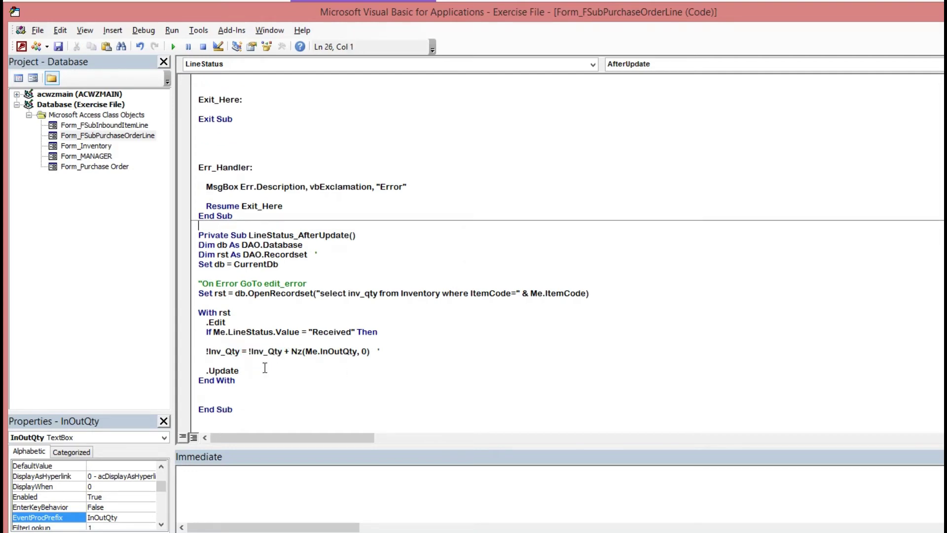
pyautogui.click(411, 350)
pyautogui.press('BackSpace')
pyautogui.press('Return')
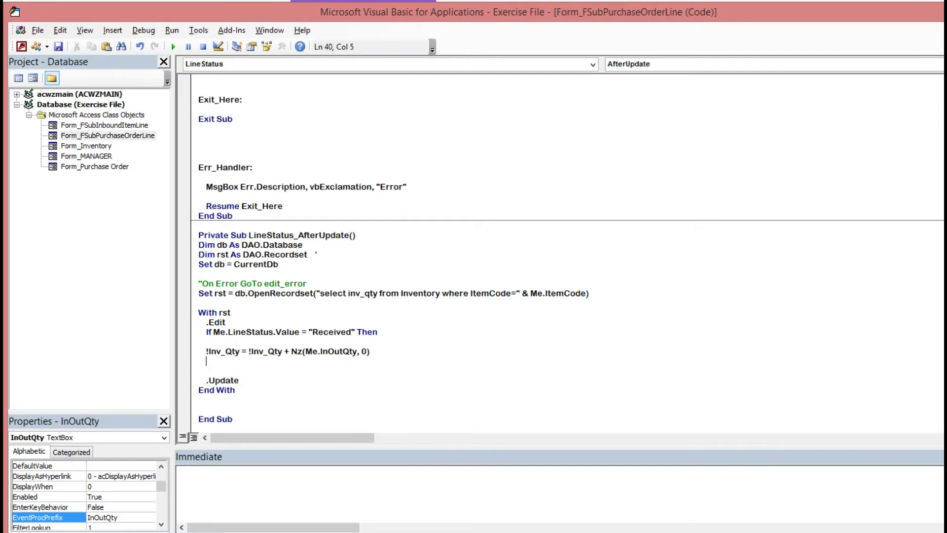
pyautogui.write('end if')
pyautogui.press('Return')
pyautogui.press('BackSpace')
pyautogui.moveTo(206, 334); pyautogui.dragTo(421, 352)
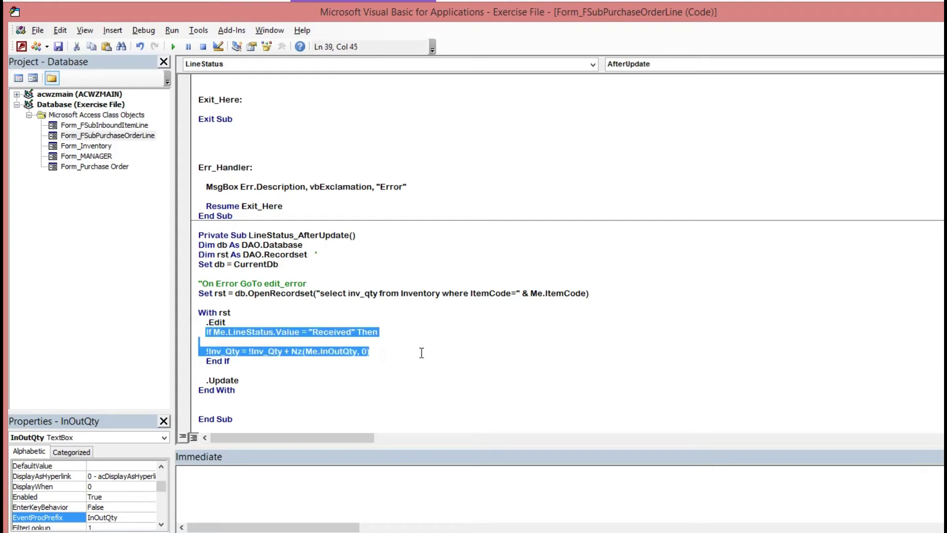
# - Duplicate the If block below End If, changing + to - and "Received" to "Returned"
pyautogui.hotkey('ctrl', 'c')
pyautogui.click(217, 369)
pyautogui.hotkey('ctrl', 'v')
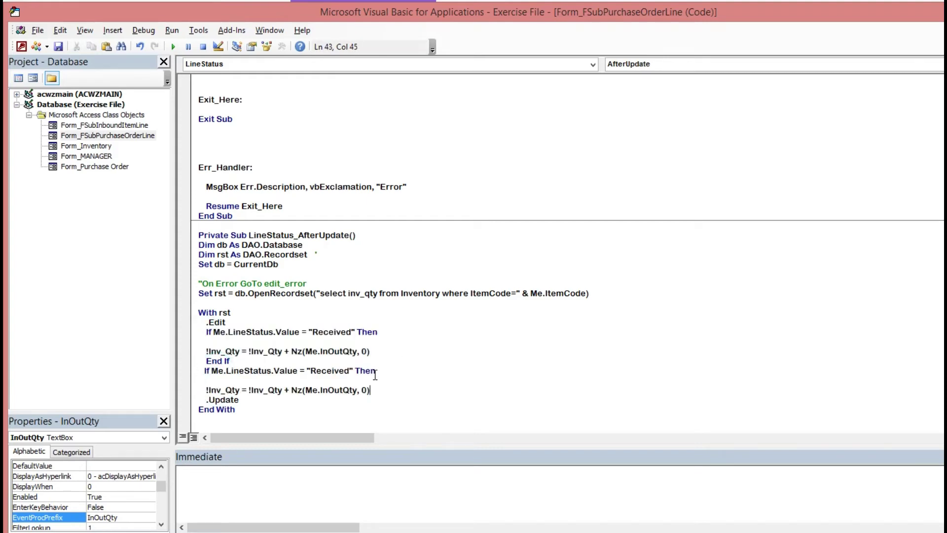
pyautogui.click(239, 380)
pyautogui.press('BackSpace')
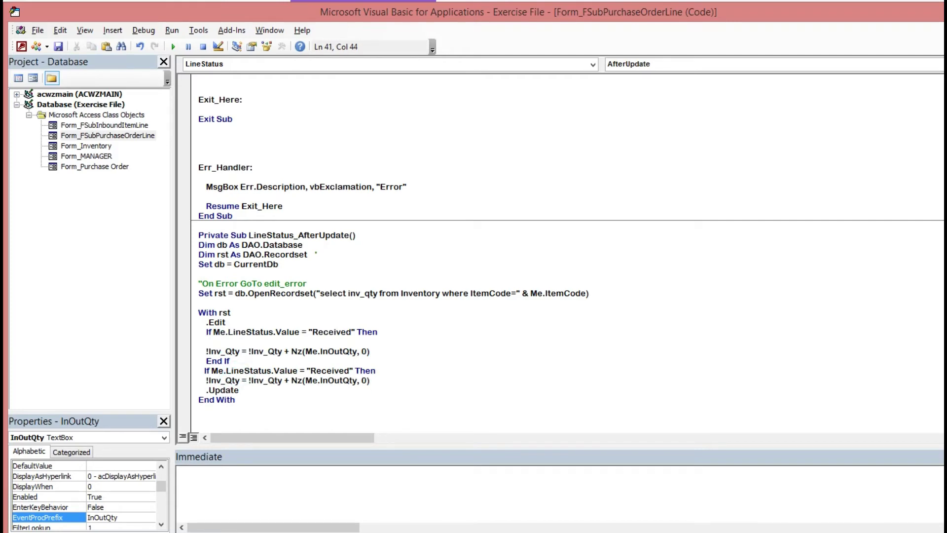
pyautogui.doubleClick(286, 380)
pyautogui.write('-')
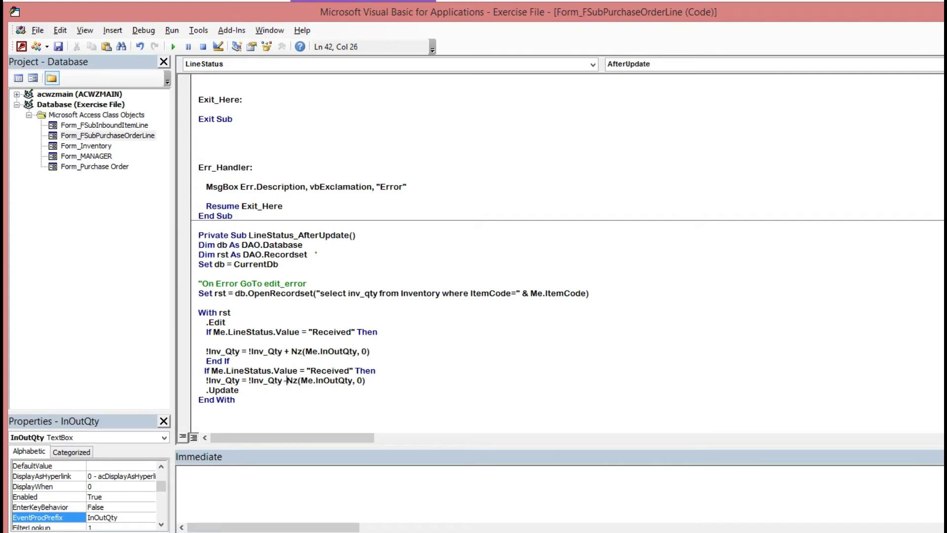
pyautogui.press('Up')
pyautogui.moveTo(250, 381); pyautogui.dragTo(348, 369)
pyautogui.write('Re')
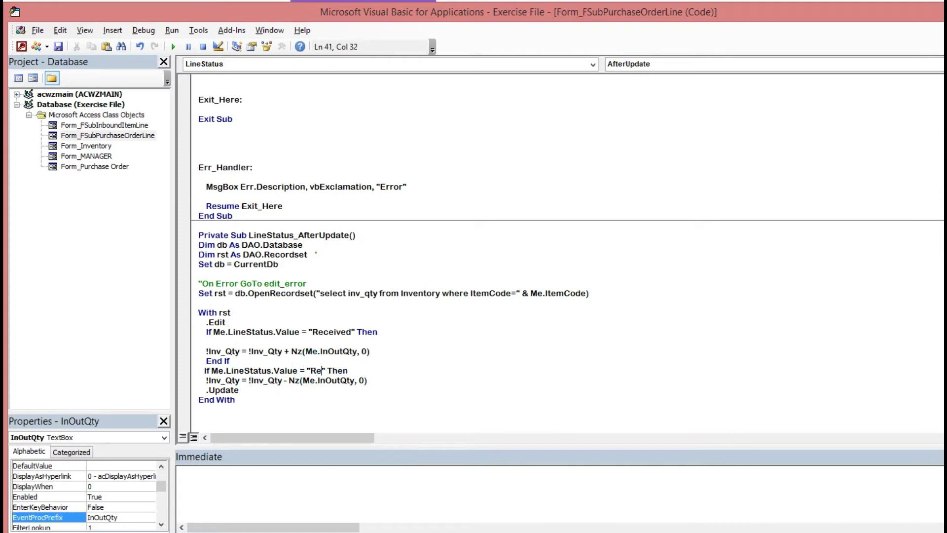
pyautogui.write('turned')
# - Review the PurchaseDetails LineStatus lookup settings, close that design, and show the subform field's event properties
pyautogui.click(20, 47)
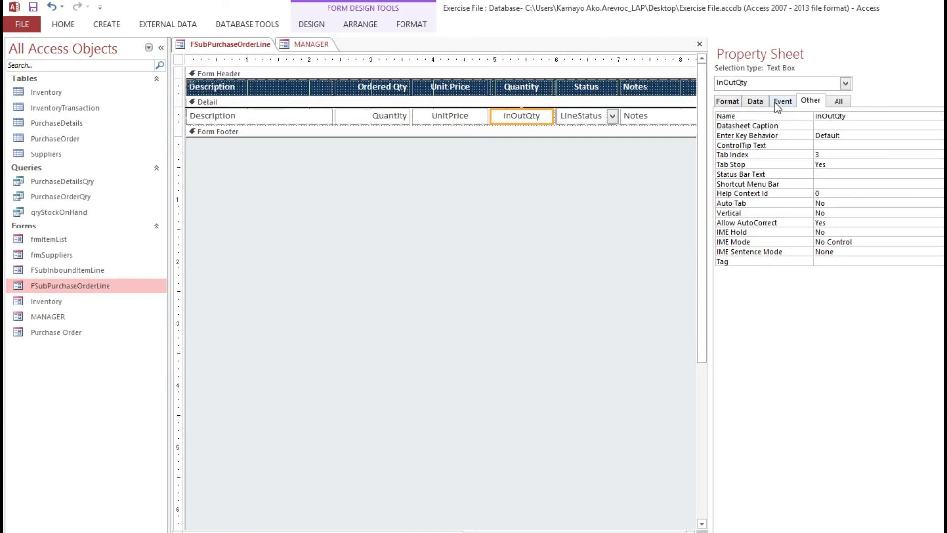
pyautogui.click(756, 101)
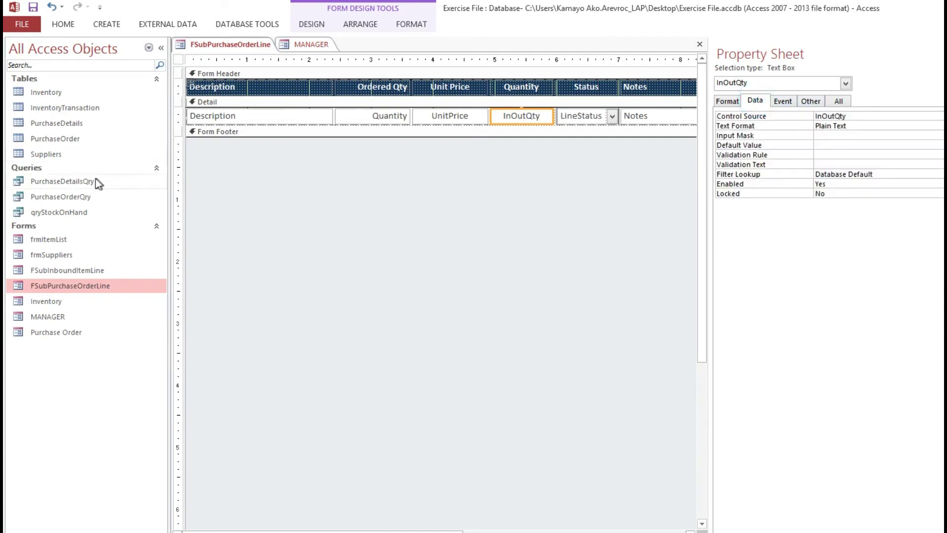
pyautogui.rightClick(68, 124)
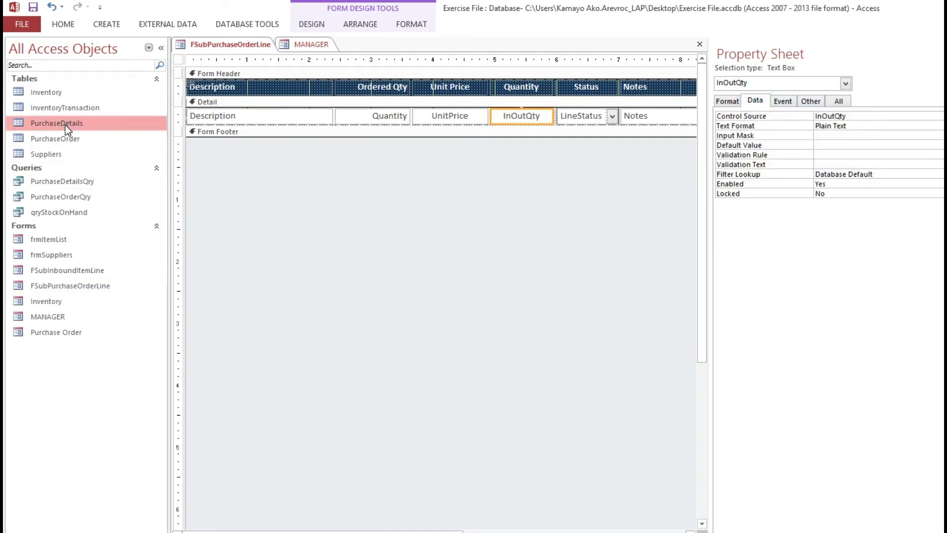
pyautogui.click(86, 147)
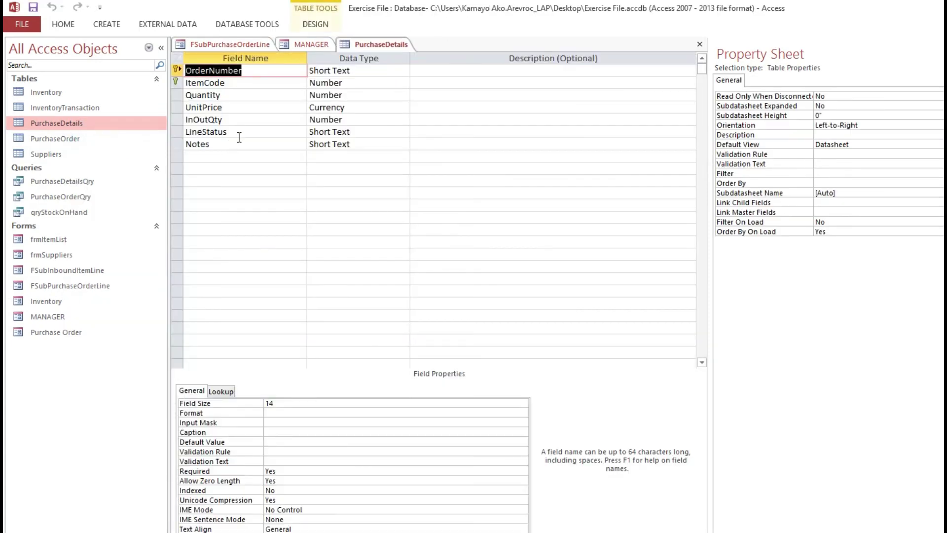
pyautogui.click(238, 132)
pyautogui.click(217, 390)
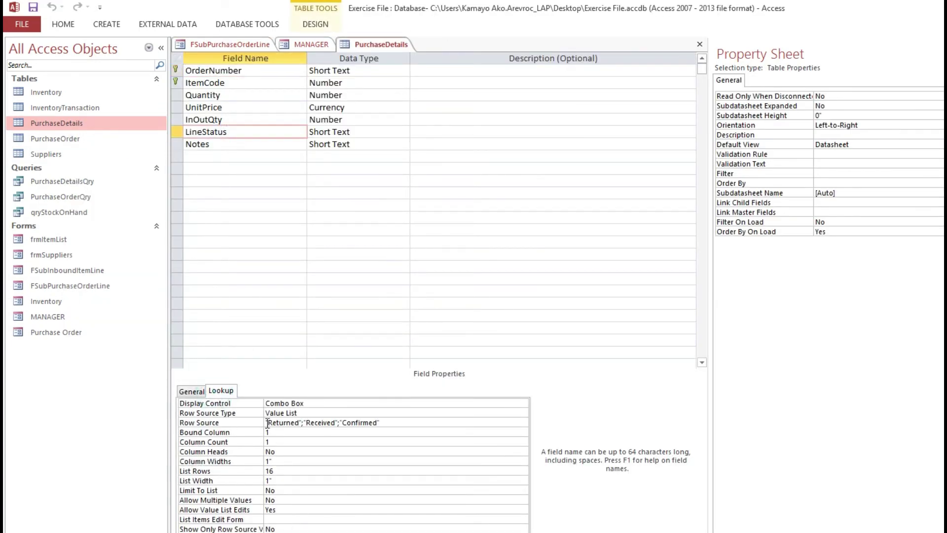
pyautogui.click(700, 44)
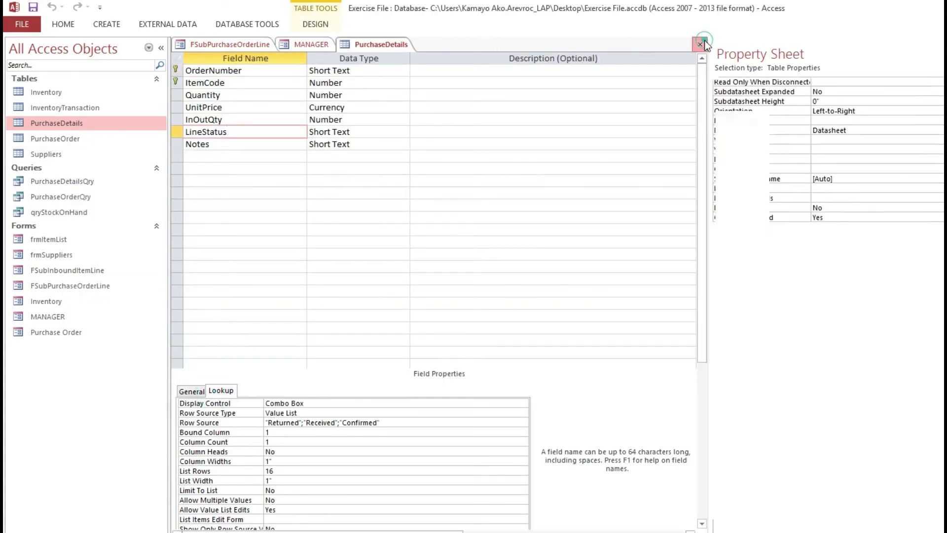
pyautogui.click(783, 101)
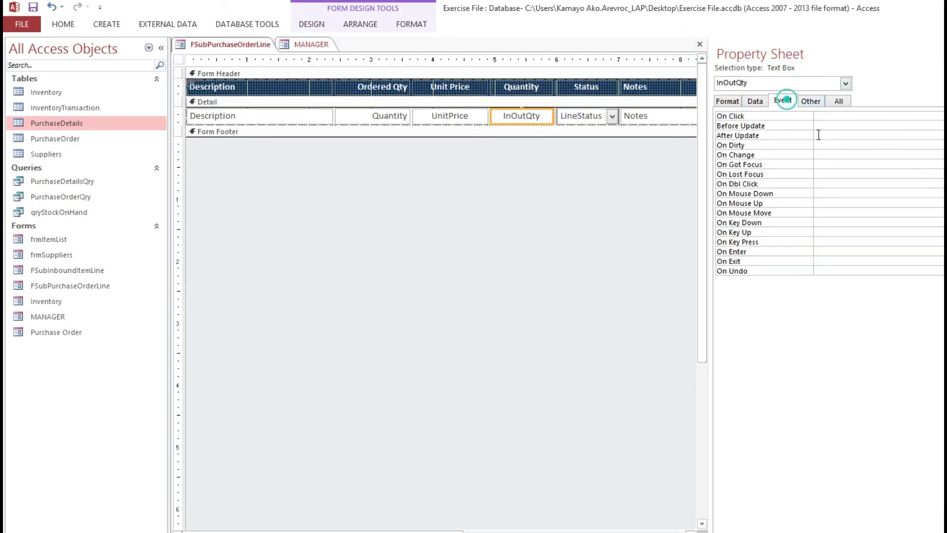
# - Reopen the LineStatus After Update code and delete the blank line under the Received condition
pyautogui.click(581, 115)
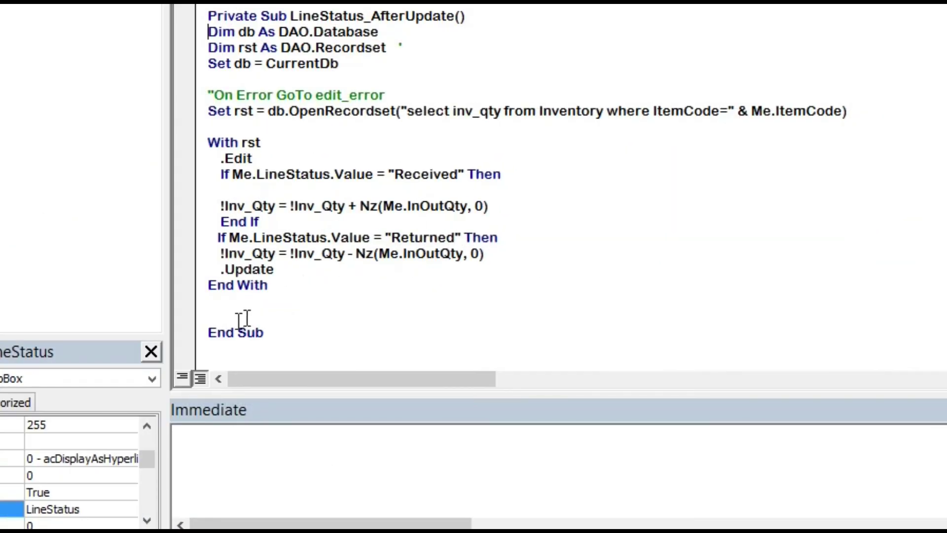
pyautogui.click(242, 302)
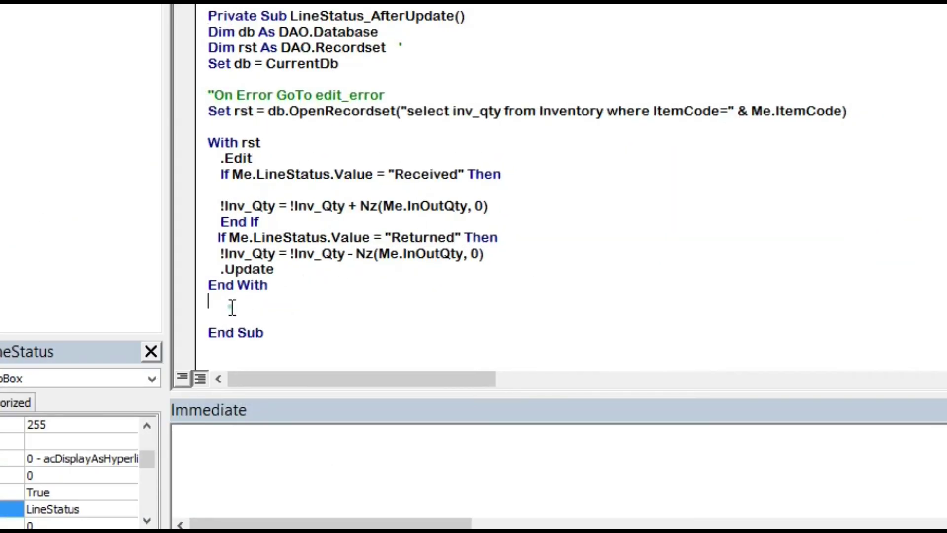
pyautogui.click(232, 191)
pyautogui.press('BackSpace')
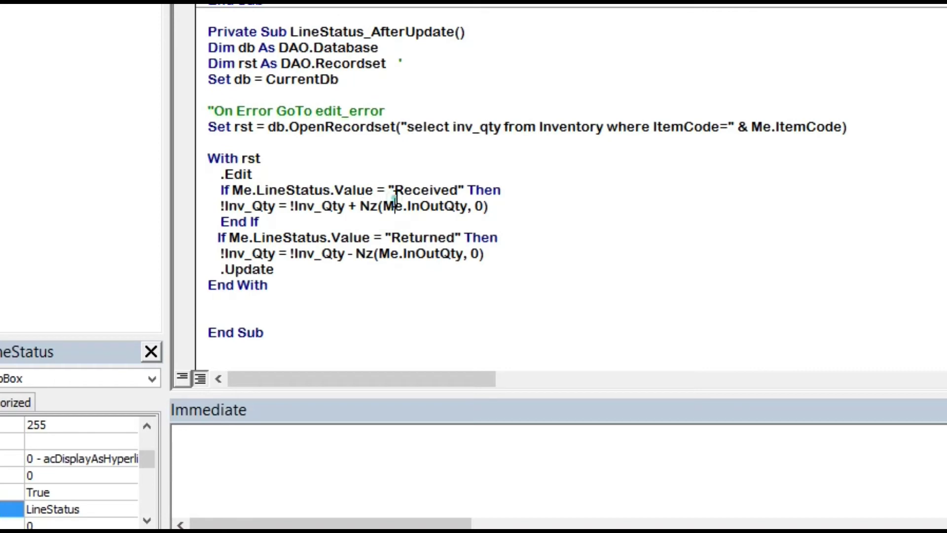
# - Delete the blank line below End With and start a compile from the Debug menu
pyautogui.moveTo(394, 206); pyautogui.dragTo(474, 207)
pyautogui.click(424, 163)
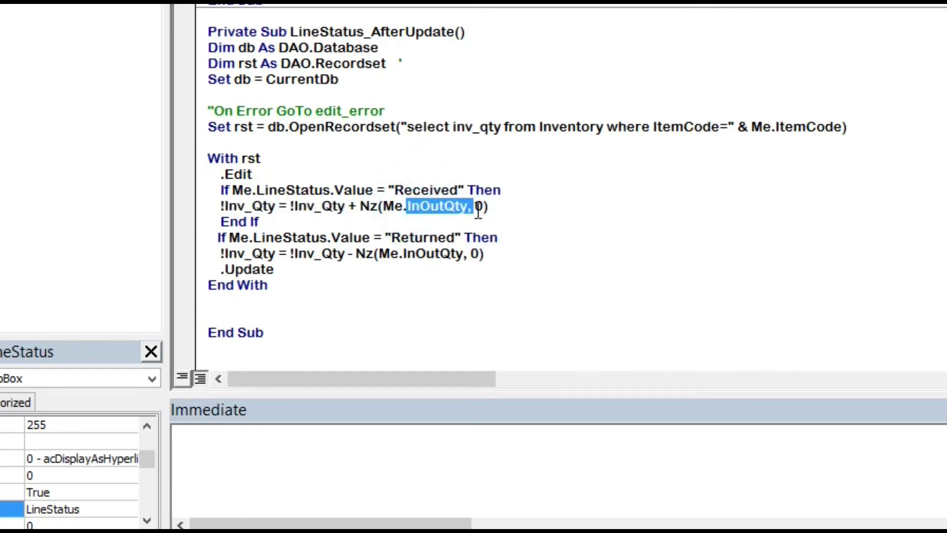
pyautogui.click(302, 216)
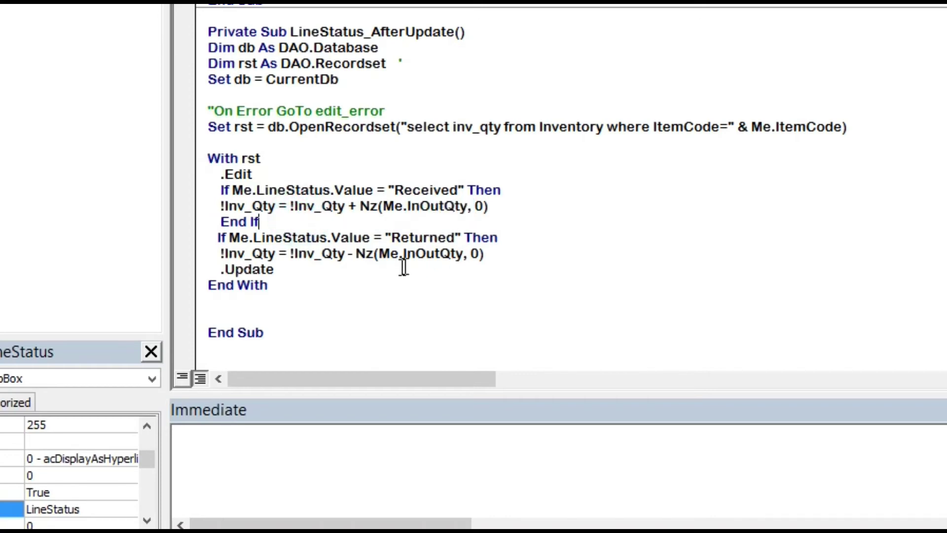
pyautogui.moveTo(390, 239); pyautogui.dragTo(453, 239)
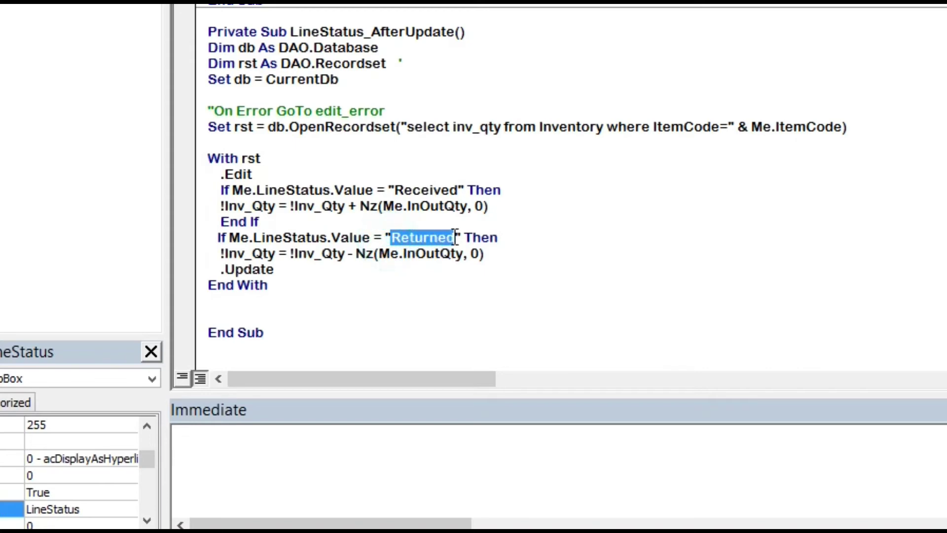
pyautogui.click(346, 265)
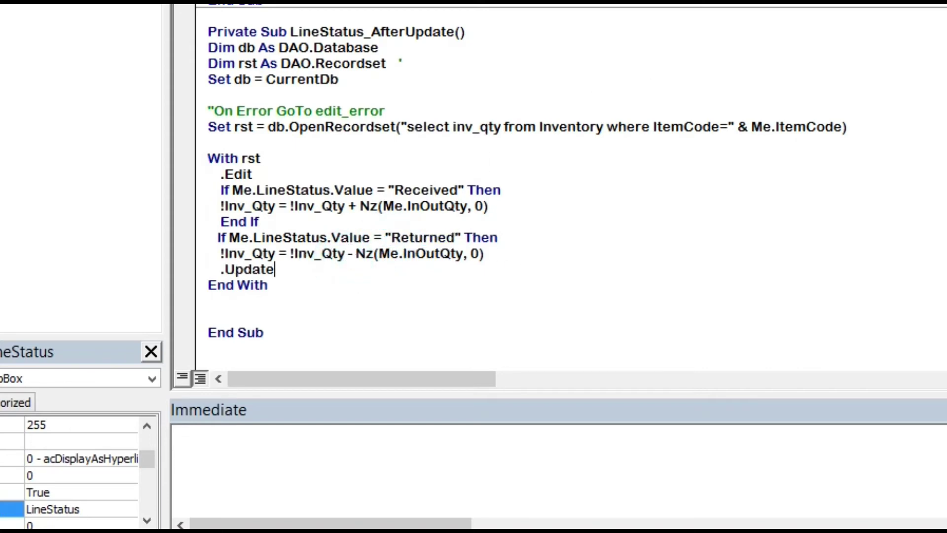
pyautogui.click(240, 304)
pyautogui.press('BackSpace')
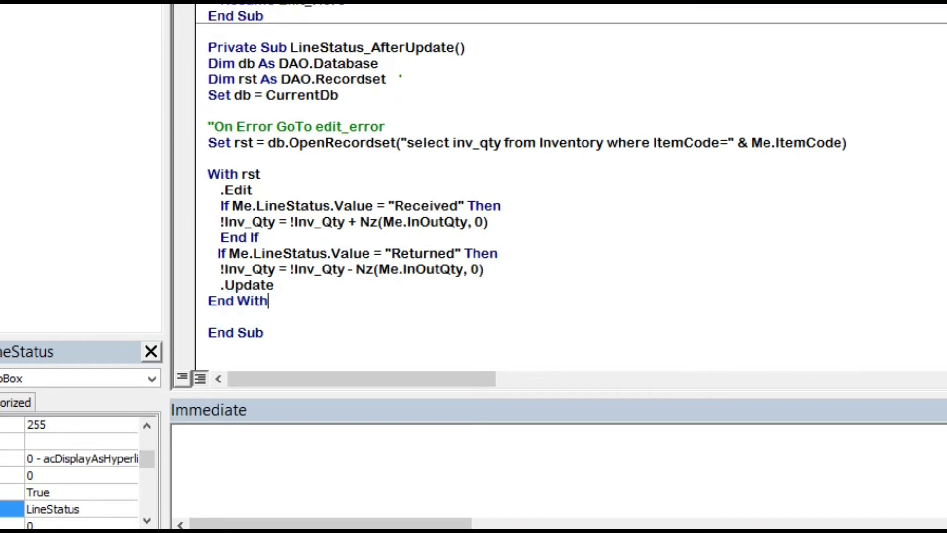
pyautogui.hotkey('alt', 'd')
# - Compile, dismiss the End With without With error, and add a line after .Update
pyautogui.press('l')
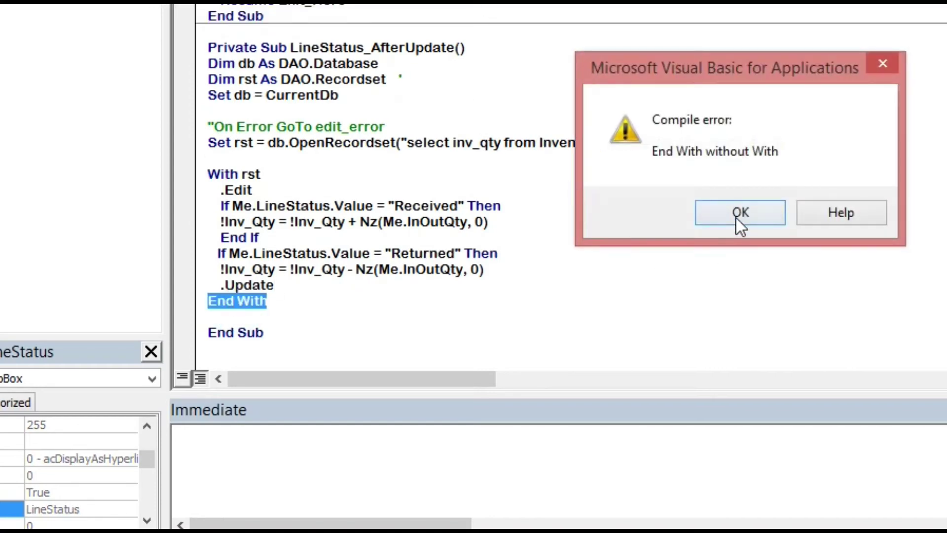
pyautogui.click(739, 218)
pyautogui.click(286, 307)
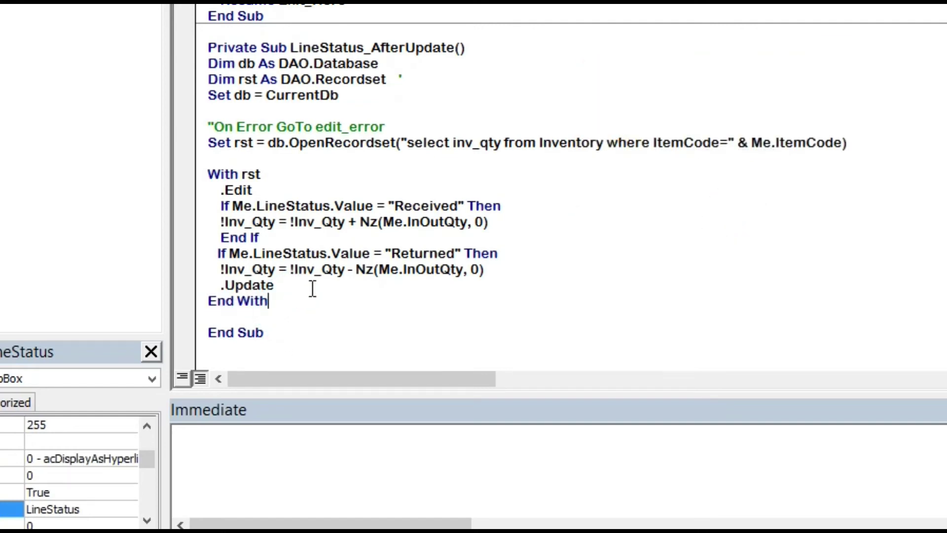
pyautogui.click(311, 288)
pyautogui.press('Return')
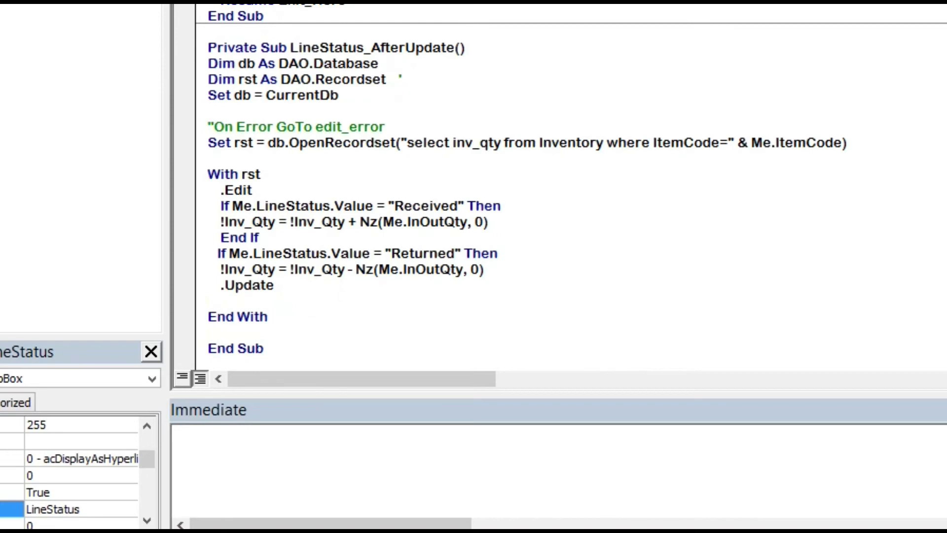
# - Add End If after the Returned Inv_Qty line and compile the database again
pyautogui.click(499, 271)
pyautogui.press('Return')
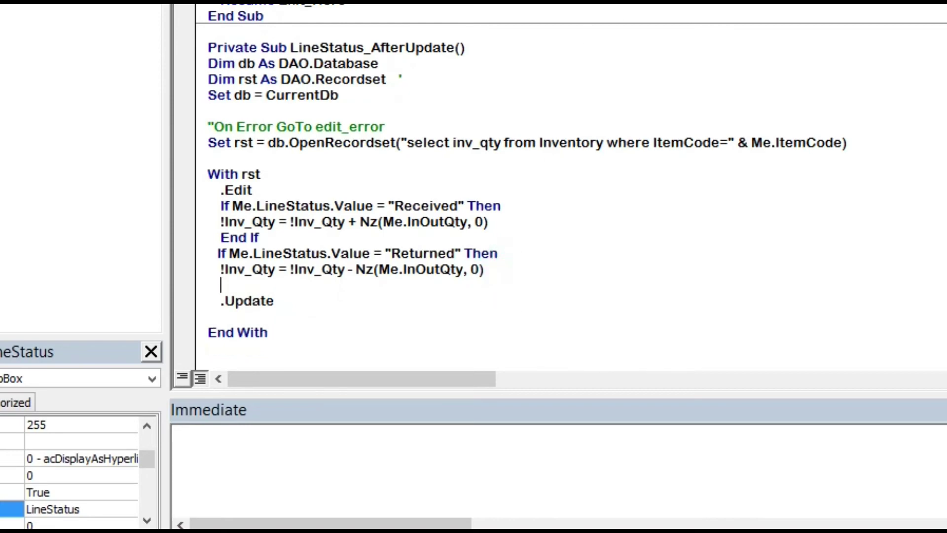
pyautogui.write('end if')
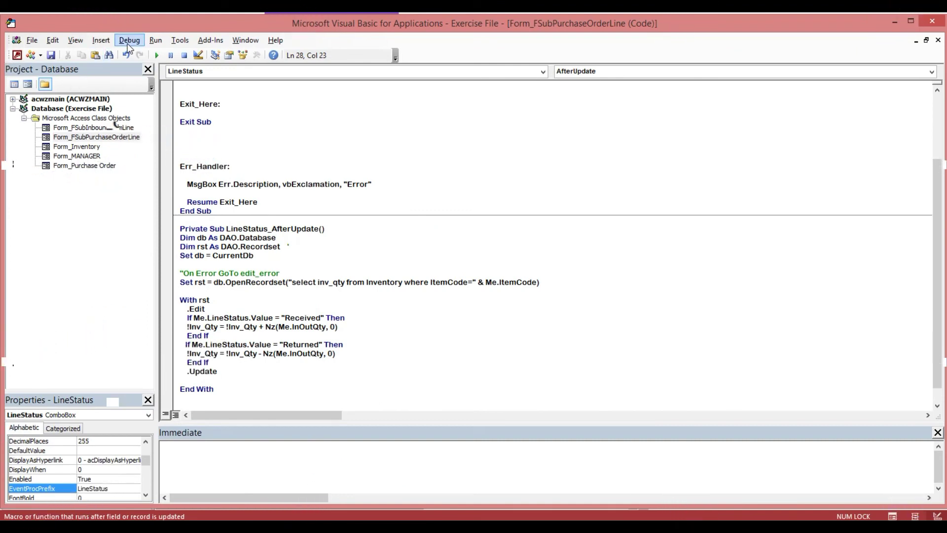
pyautogui.click(129, 40)
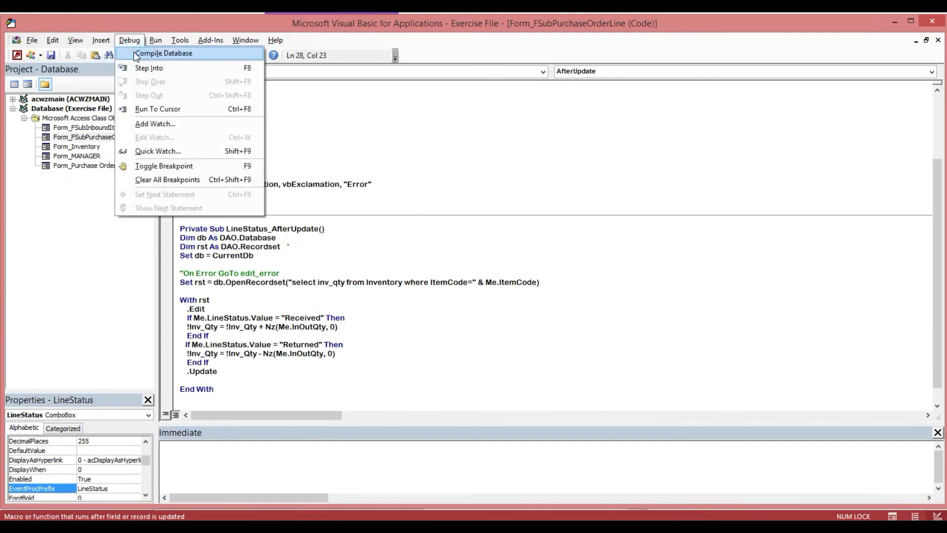
pyautogui.click(158, 52)
pyautogui.click(373, 184)
# - Close the VBA editor, close MANAGER without saving, and close FSubPurchaseOrderLine saving its design
pyautogui.click(932, 22)
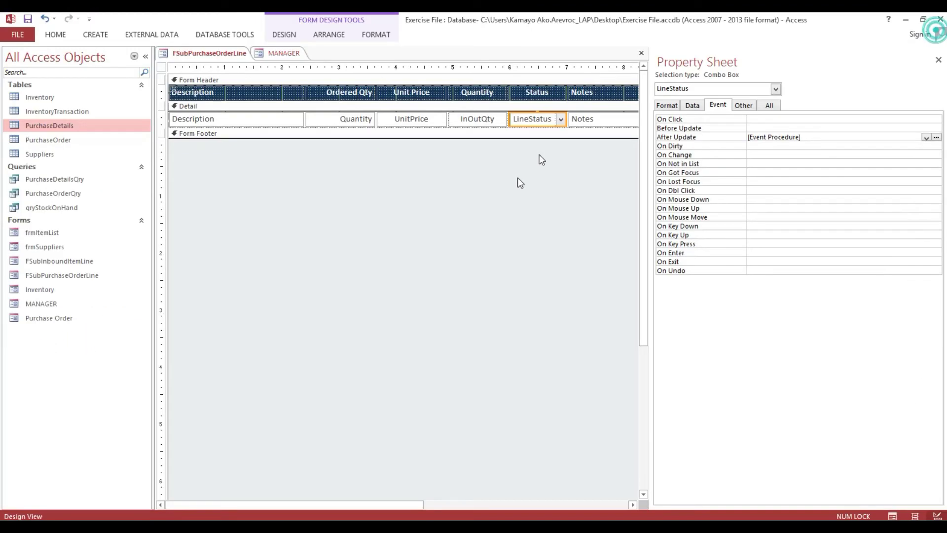
pyautogui.click(493, 197)
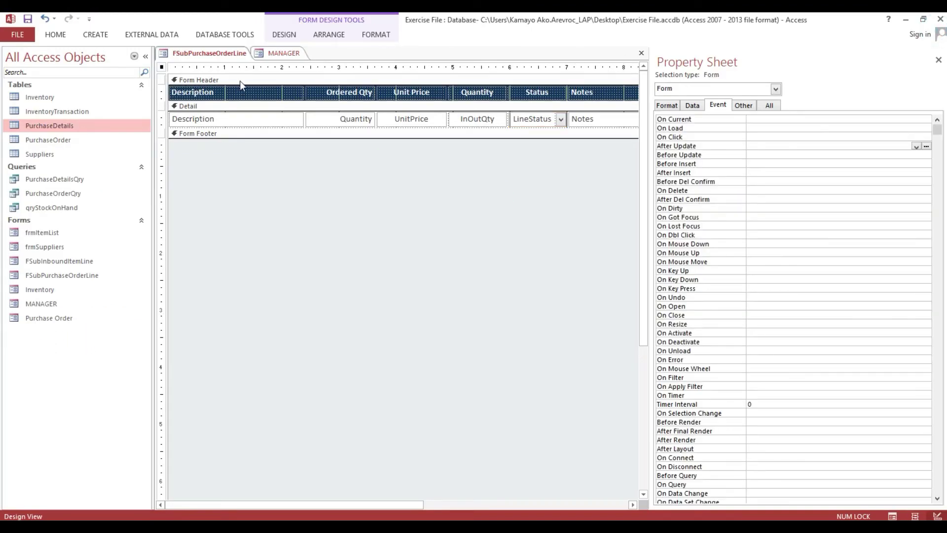
pyautogui.click(284, 54)
pyautogui.click(640, 53)
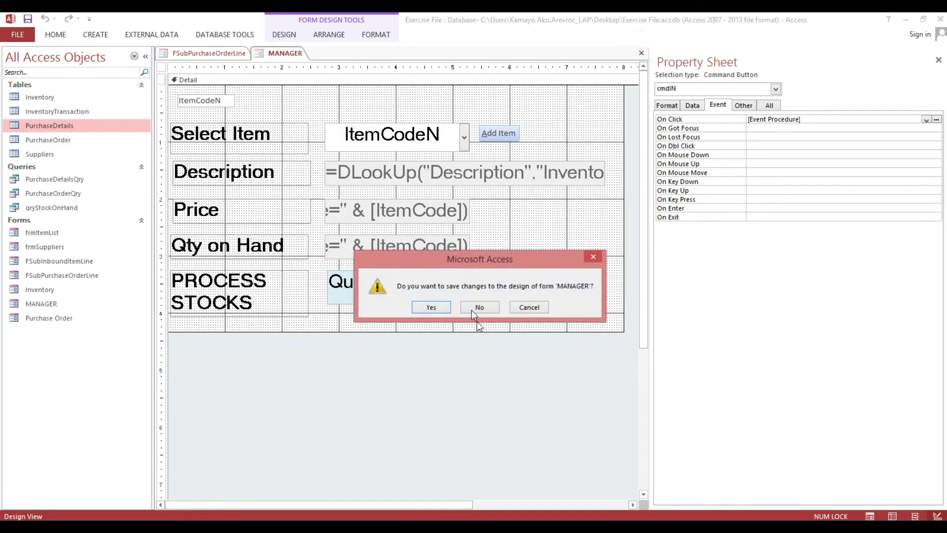
pyautogui.click(479, 307)
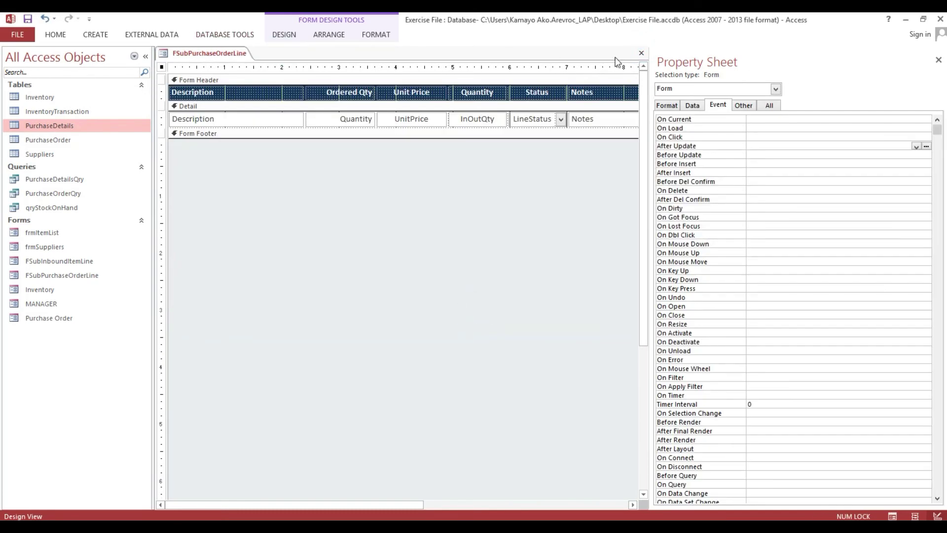
pyautogui.click(641, 53)
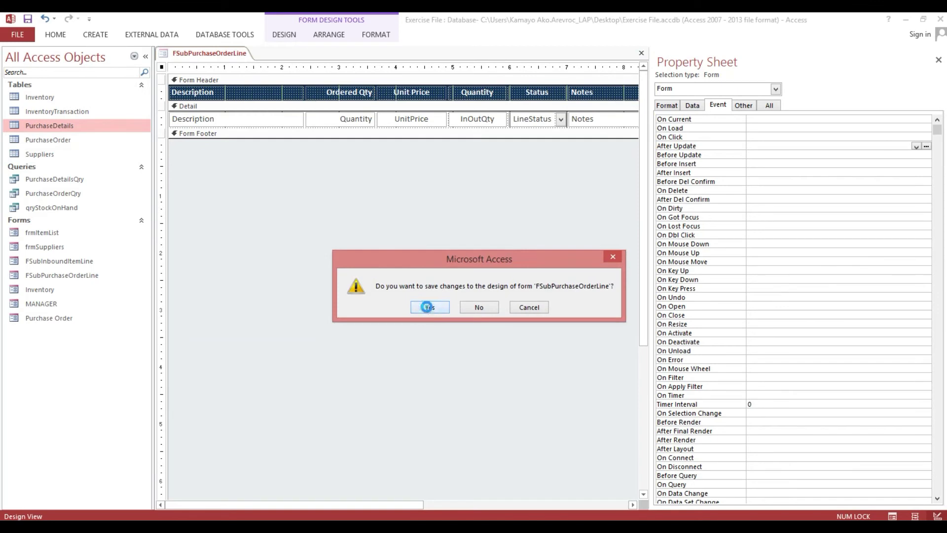
pyautogui.click(430, 307)
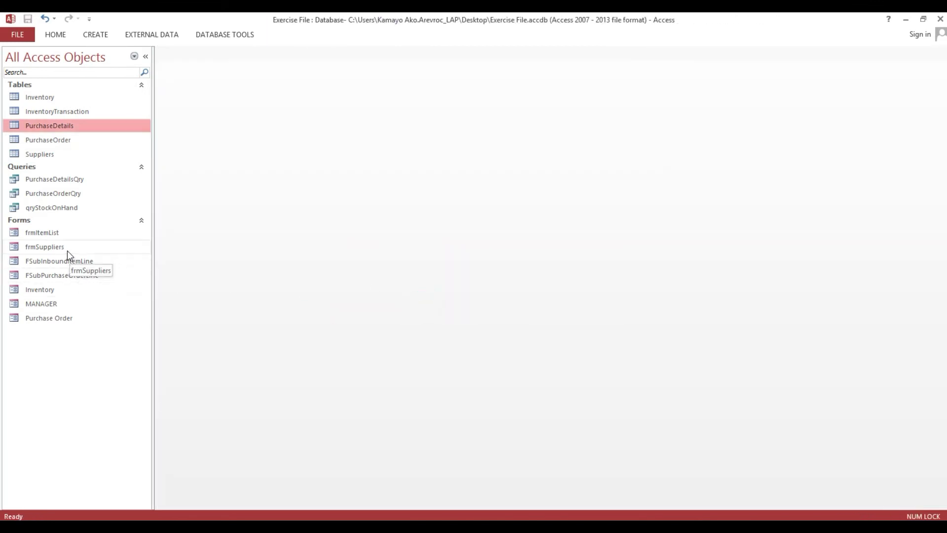
# - Copy and paste the Purchase Order form, clearing the suggested name for Inbound Ordered Items
pyautogui.click(66, 322)
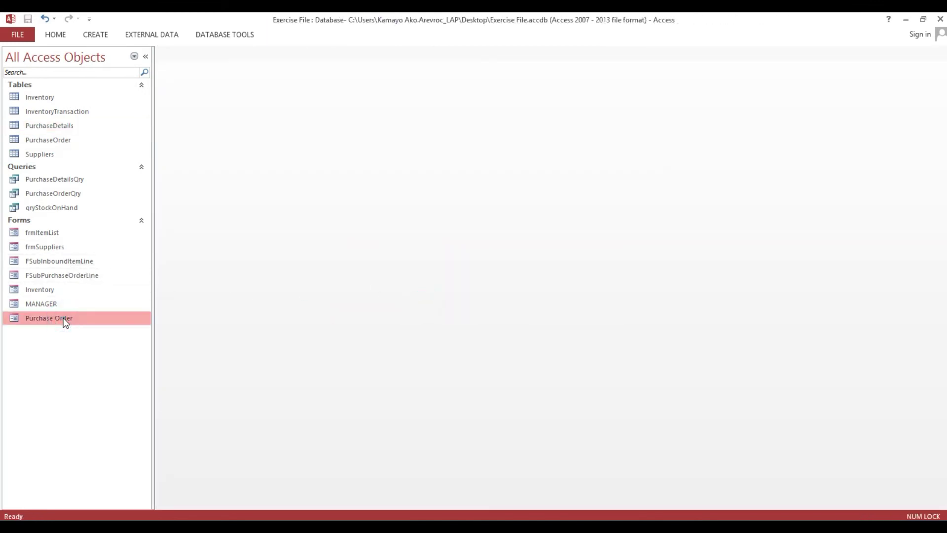
pyautogui.hotkey('ctrl', 'c')
pyautogui.hotkey('ctrl', 'v')
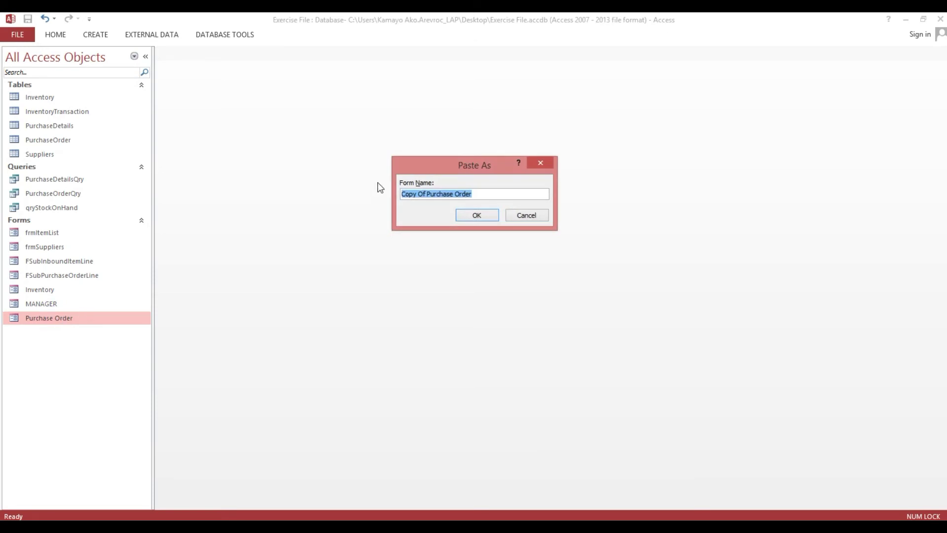
pyautogui.press('BackSpace')
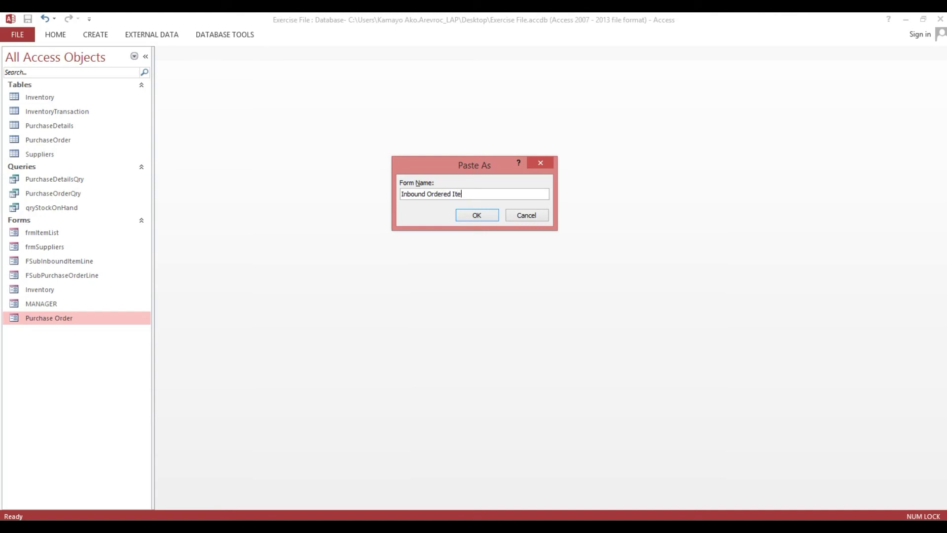
# - Save the pasted form copy as 'Inbound Ordered Item' and start renaming the FSubInboundItemLine form
pyautogui.tripleClick(475, 193)
pyautogui.click(476, 216)
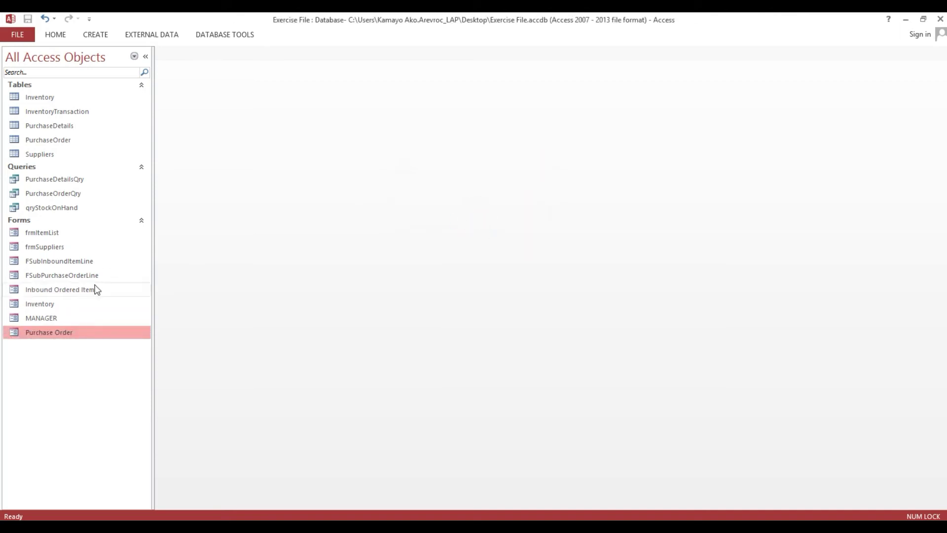
pyautogui.click(67, 278)
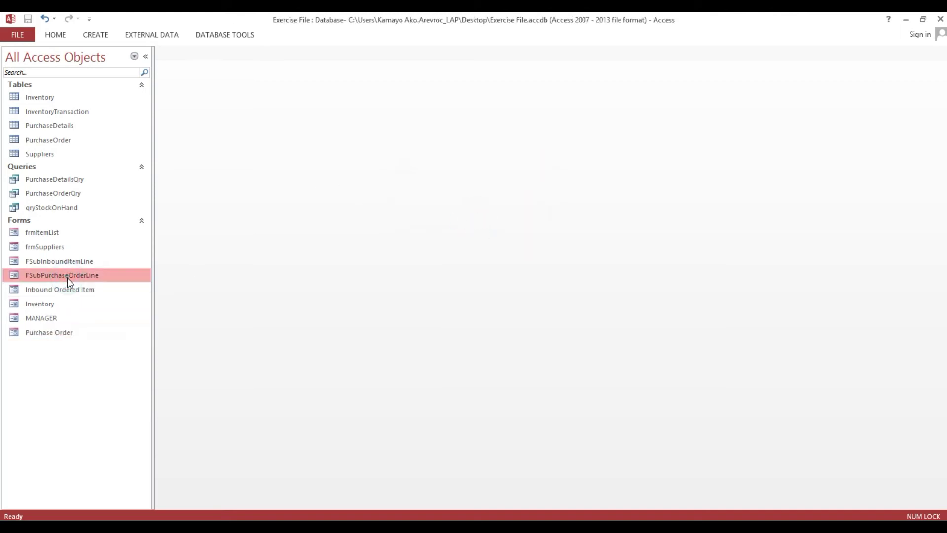
pyautogui.click(78, 260)
pyautogui.press('F2')
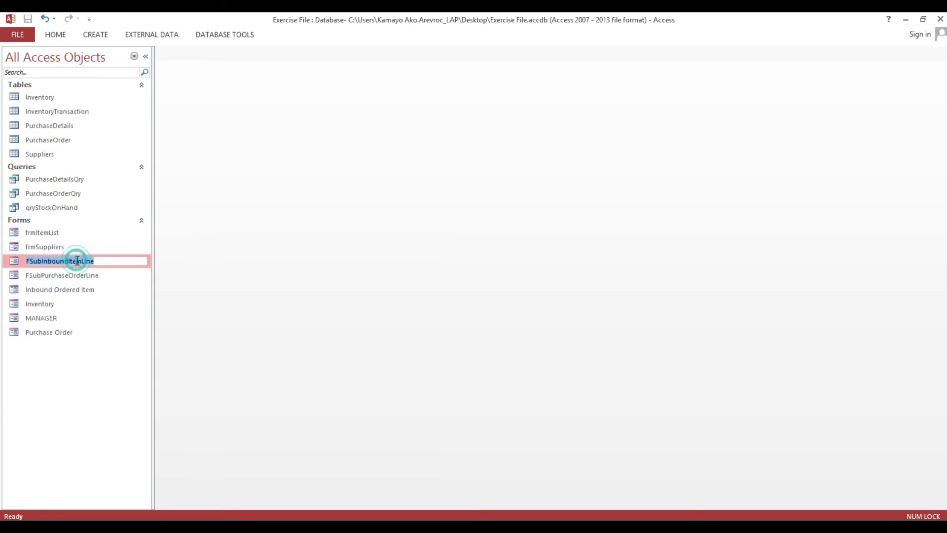
# - Open the Inbound Ordered Item form in Design View
pyautogui.click(84, 294)
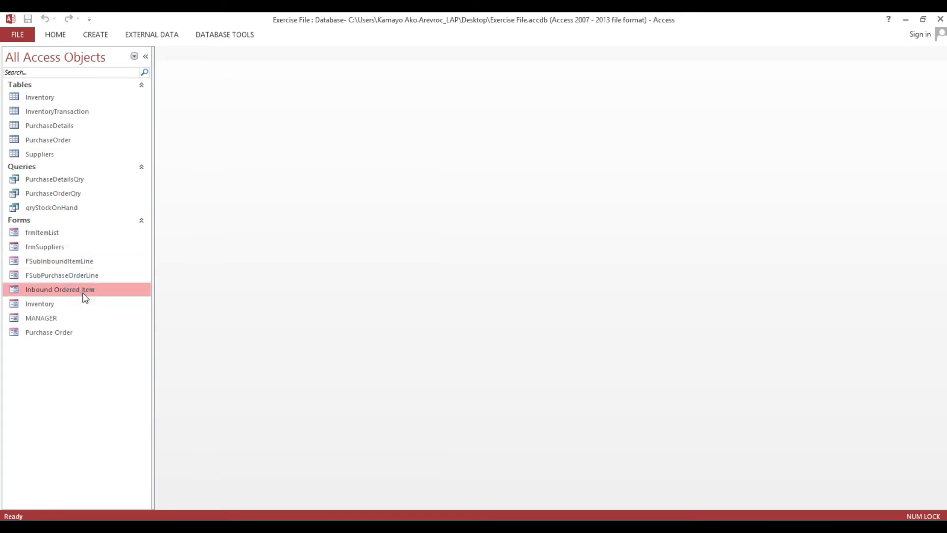
pyautogui.rightClick(85, 296)
pyautogui.click(106, 327)
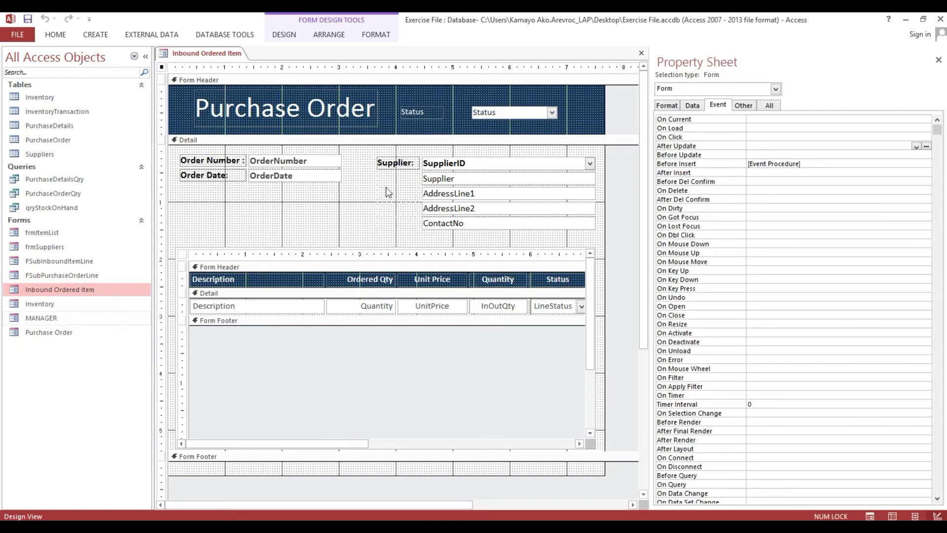
# - Set the line-items subform's Source Object to FSubInboundItemLine
pyautogui.click(301, 255)
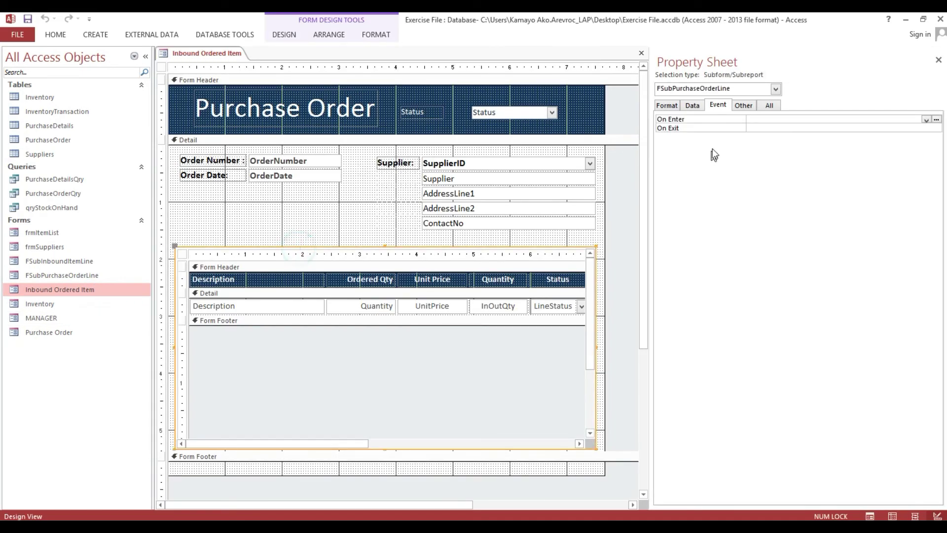
pyautogui.click(669, 107)
pyautogui.click(691, 105)
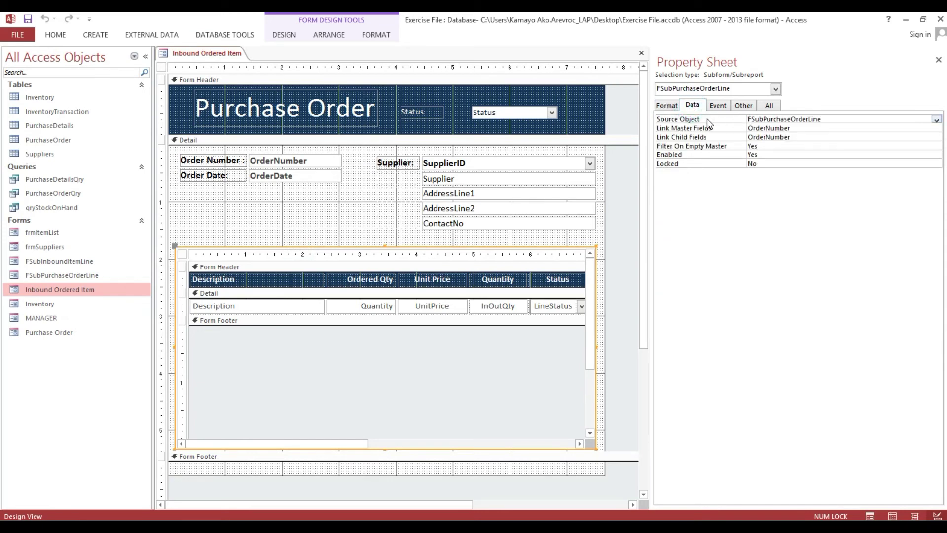
pyautogui.click(855, 119)
pyautogui.doubleClick(838, 118)
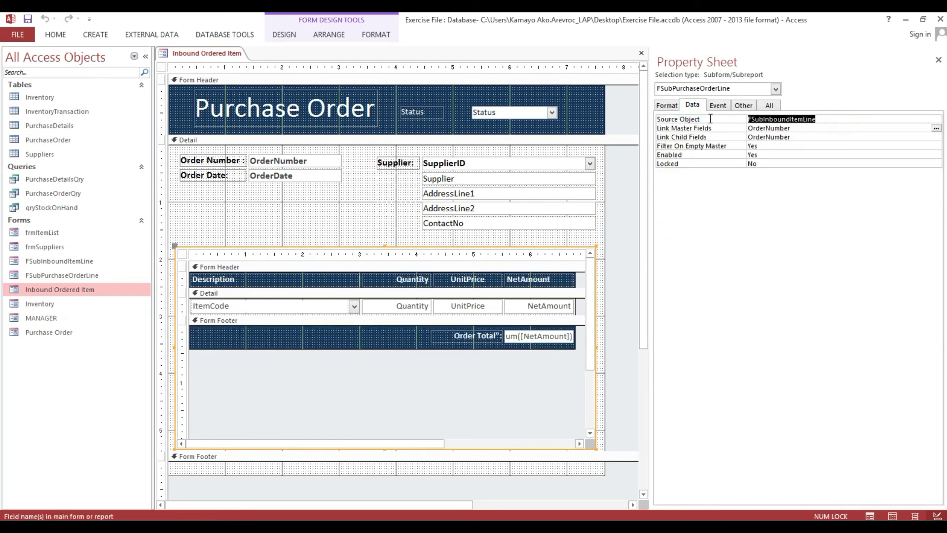
pyautogui.press('Return')
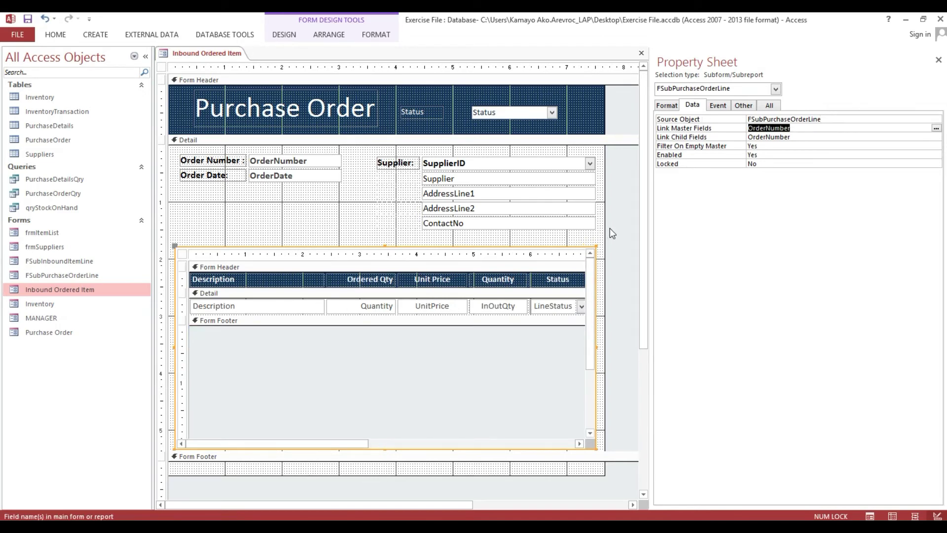
# - Widen the line-items subform control until its Notes column fits fully
pyautogui.moveTo(650, 163); pyautogui.dragTo(781, 163)
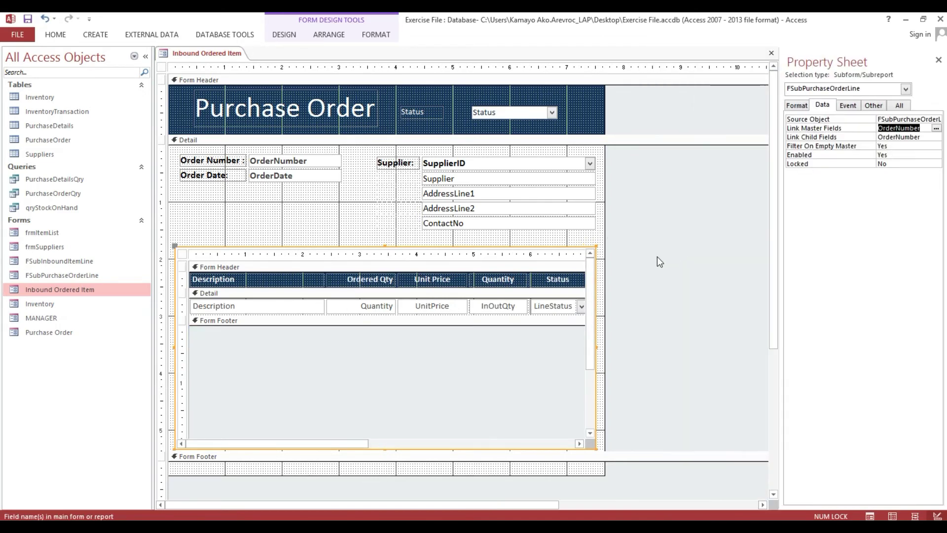
pyautogui.click(655, 259)
pyautogui.click(588, 246)
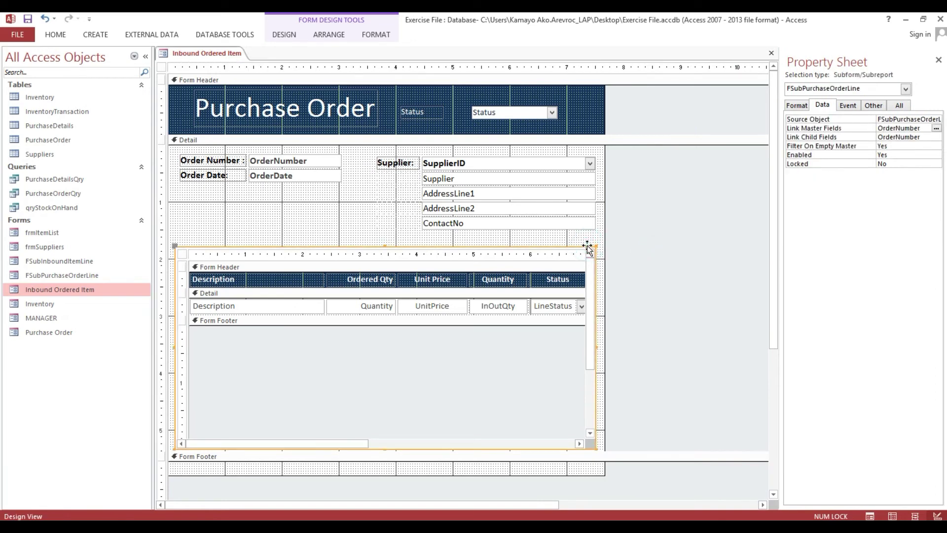
pyautogui.hotkey('shift', 'Right')
pyautogui.hotkey('shift', 'Right')
pyautogui.hotkey('shift', 'Right')
pyautogui.hotkey('shift', 'Right')
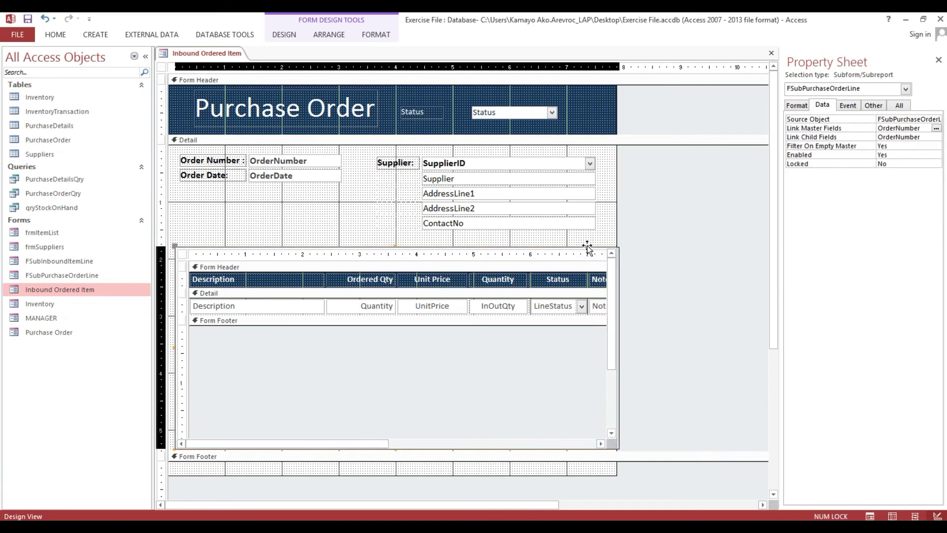
pyautogui.hotkey('shift', 'Right')
pyautogui.hotkey('shift', 'Right')
pyautogui.hotkey('shift', 'Right')
pyautogui.hotkey('shift', 'Right')
pyautogui.hotkey('shift', 'Right')
pyautogui.hotkey('shift', 'Right')
pyautogui.hotkey('shift', 'Right')
pyautogui.hotkey('shift', 'Right')
pyautogui.hotkey('shift', 'Right')
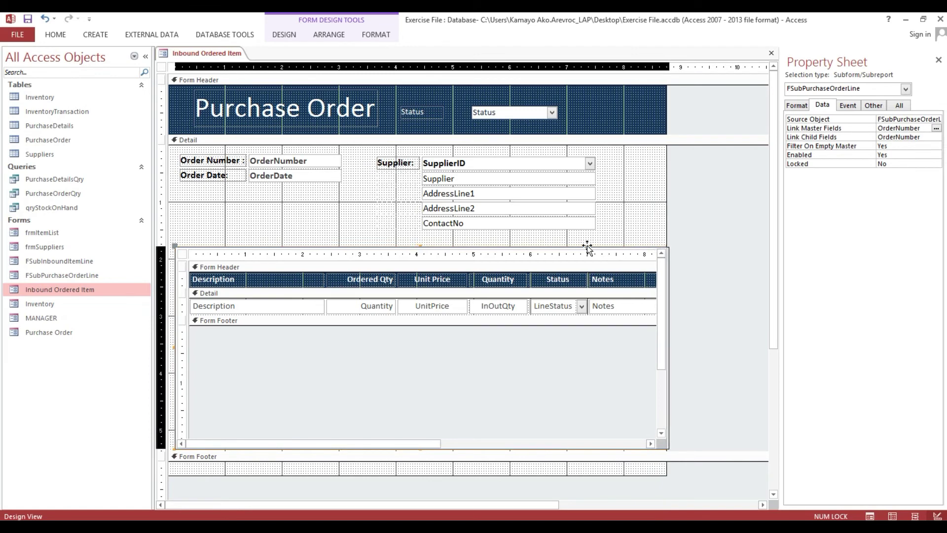
pyautogui.hotkey('shift', 'Right')
pyautogui.hotkey('shift', 'Right')
pyautogui.hotkey('shift', 'Right')
pyautogui.hotkey('shift', 'Right')
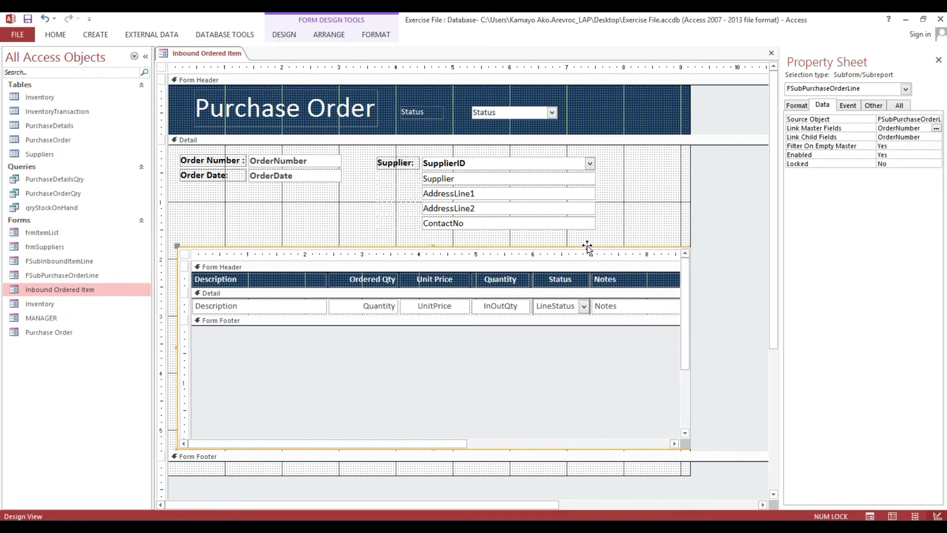
pyautogui.hotkey('shift', 'Right')
pyautogui.hotkey('shift', 'Right')
pyautogui.hotkey('shift', 'Right')
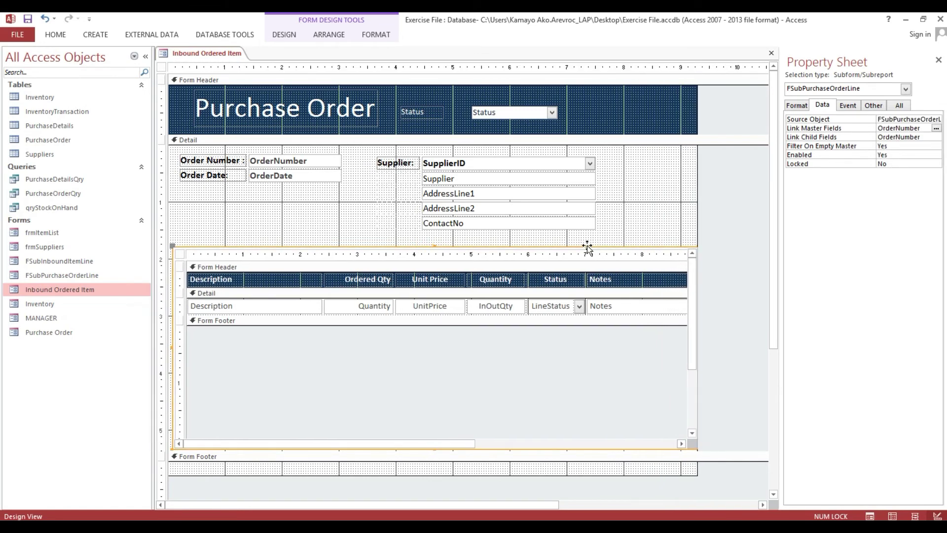
pyautogui.hotkey('shift', 'Right')
pyautogui.hotkey('shift', 'Right')
pyautogui.hotkey('shift', 'Right')
pyautogui.hotkey('shift', 'Right')
pyautogui.hotkey('shift', 'Right')
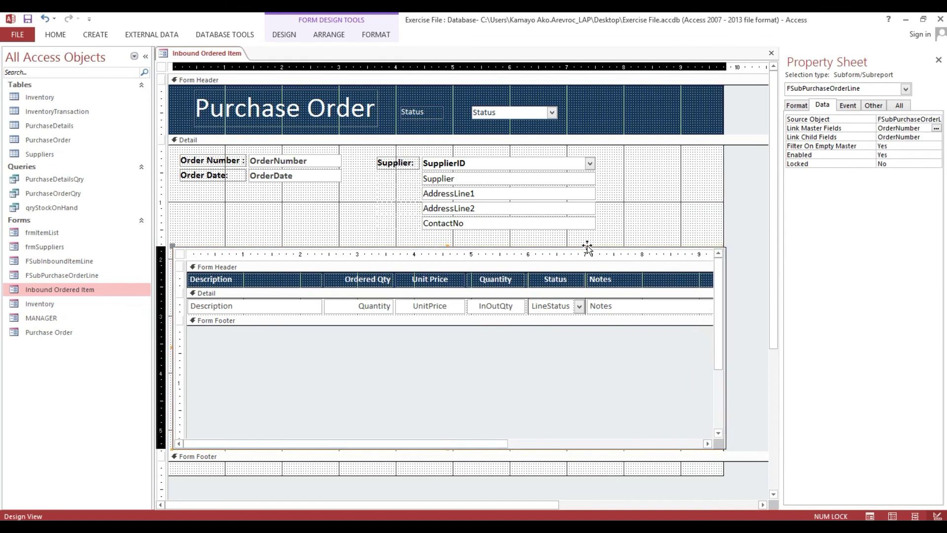
pyautogui.hotkey('shift', 'Right')
pyautogui.hotkey('shift', 'Right')
pyautogui.hotkey('shift', 'Right')
pyautogui.hotkey('shift', 'Right')
pyautogui.hotkey('shift', 'Right')
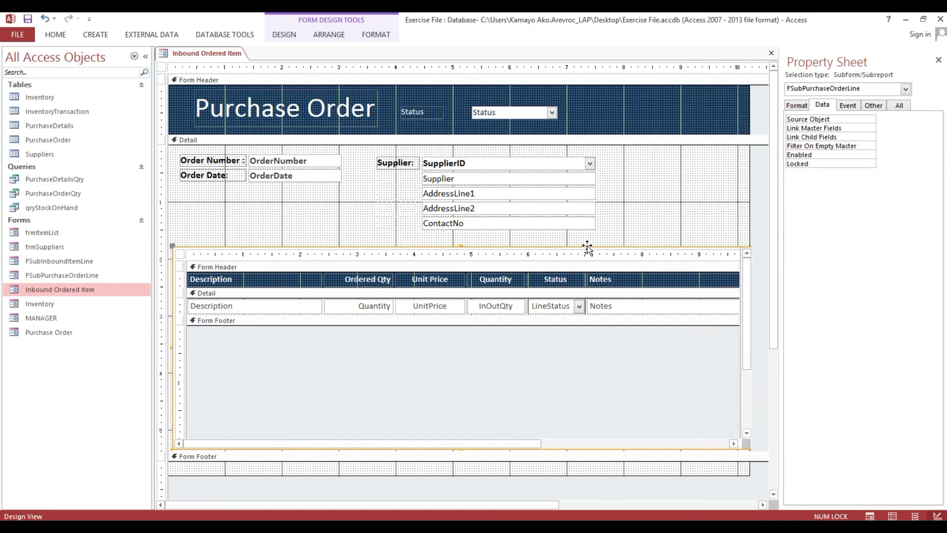
pyautogui.hotkey('shift', 'Right')
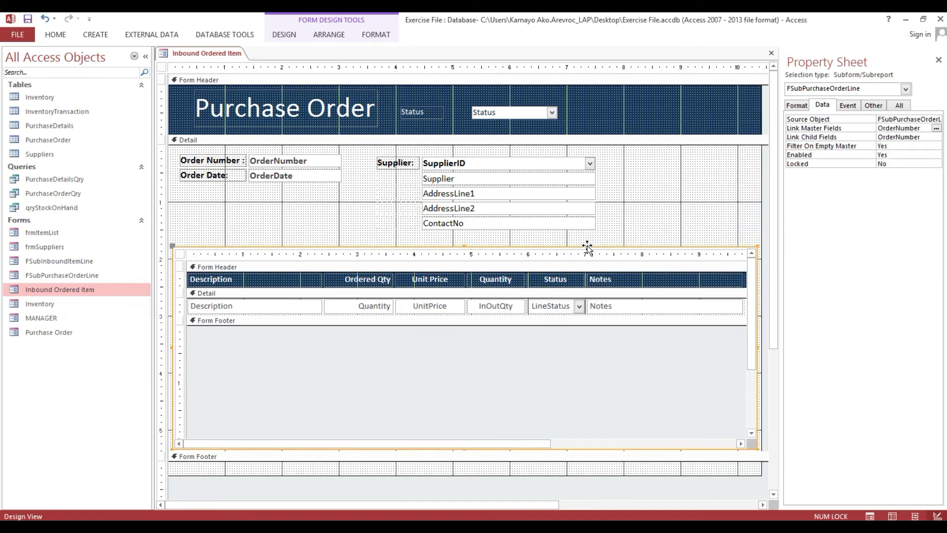
pyautogui.press('Left')
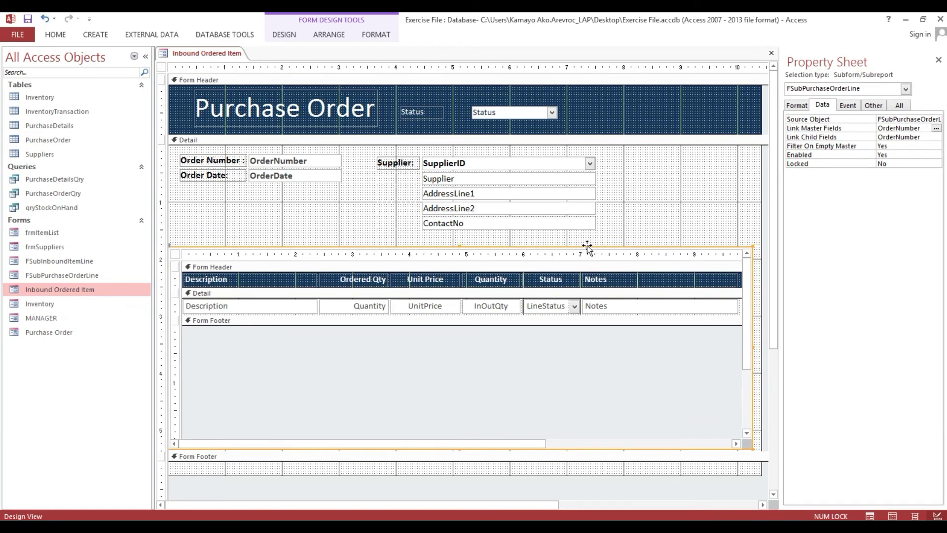
# - Move the Supplier label and its fields to the right
pyautogui.moveTo(367, 158); pyautogui.dragTo(515, 238)
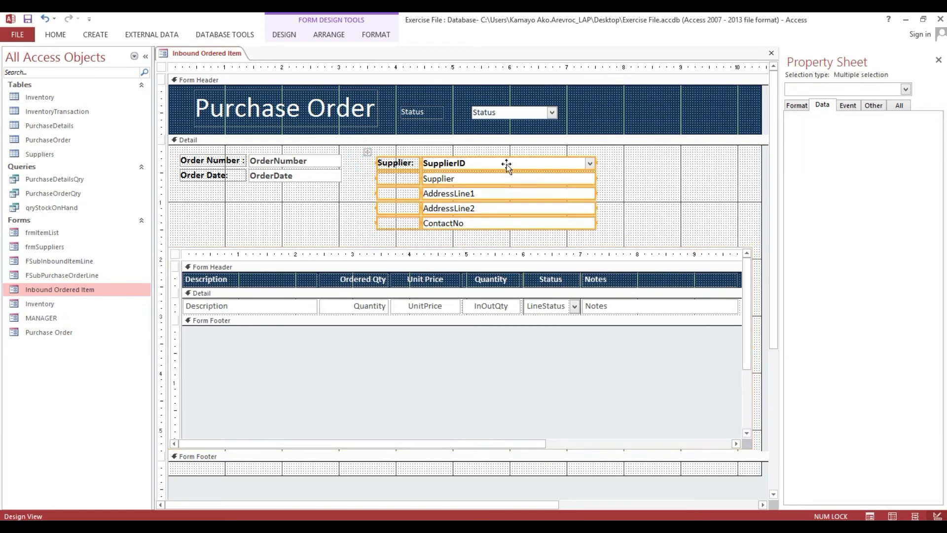
pyautogui.moveTo(506, 165); pyautogui.dragTo(564, 162)
pyautogui.click(750, 169)
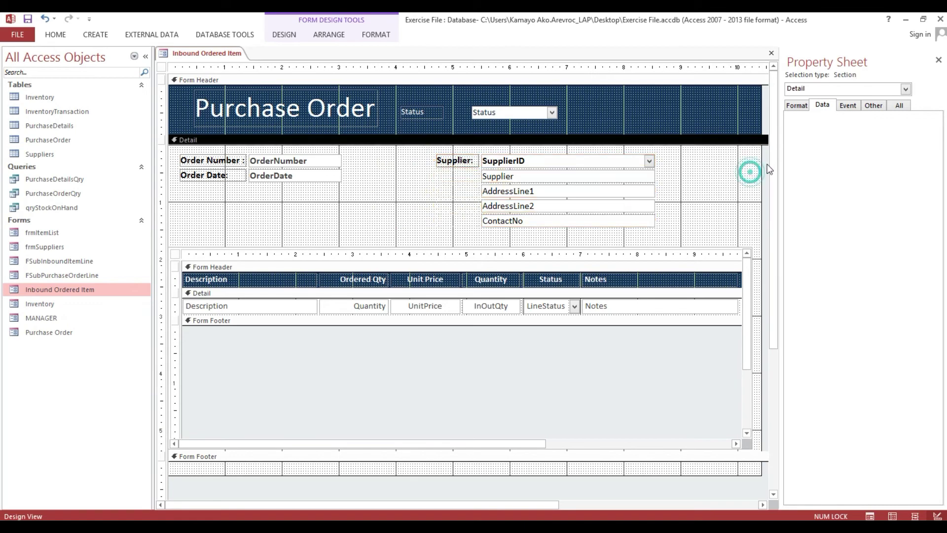
pyautogui.moveTo(782, 163); pyautogui.dragTo(760, 163)
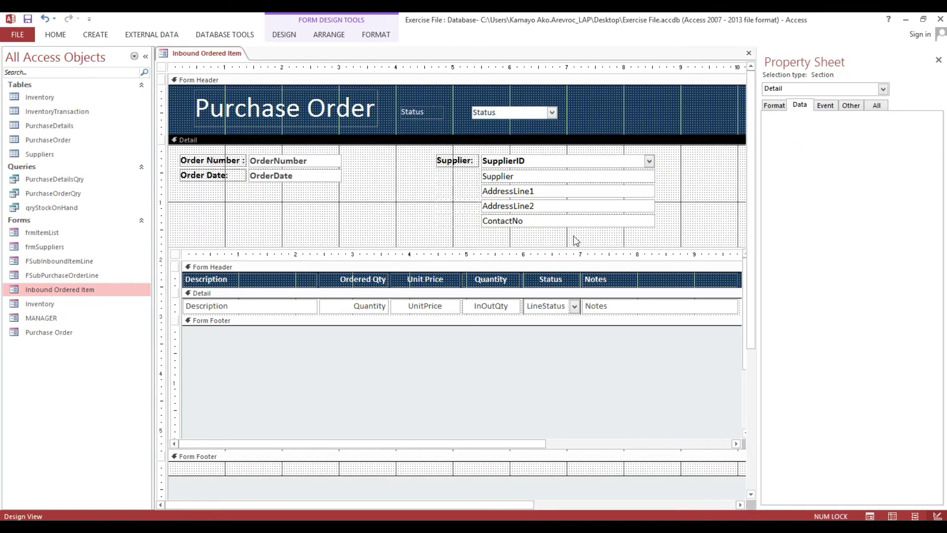
# - Set the five Supplier text boxes to Enabled No and Locked Yes
pyautogui.moveTo(571, 233); pyautogui.dragTo(725, 142)
pyautogui.click(774, 105)
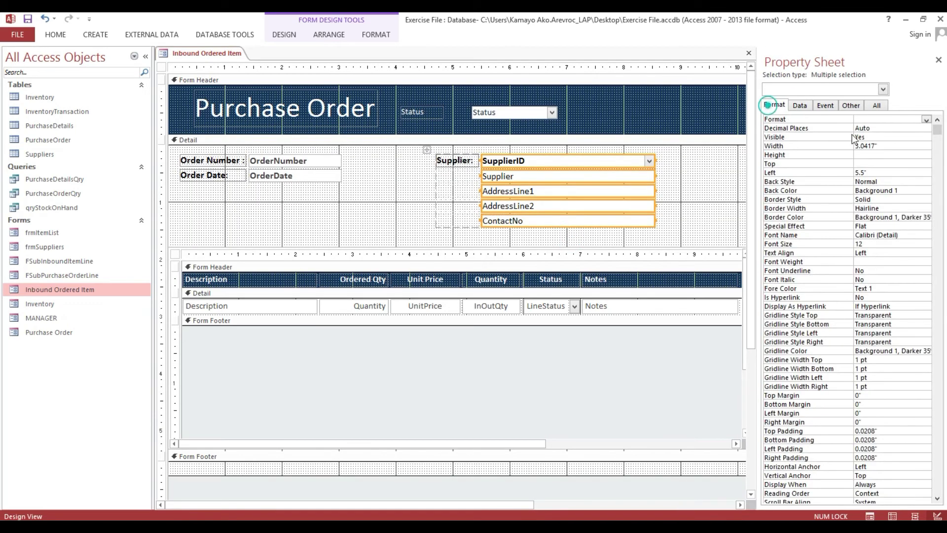
pyautogui.click(791, 106)
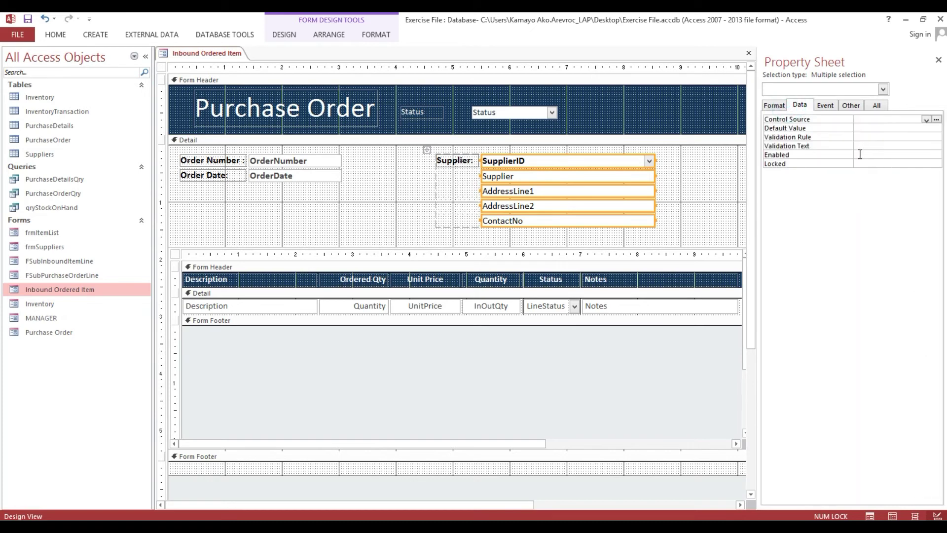
pyautogui.doubleClick(862, 155)
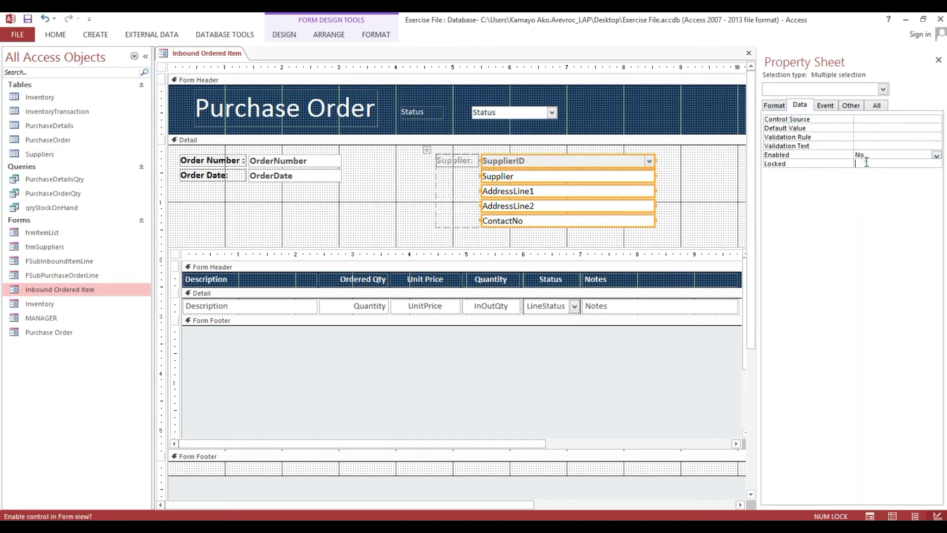
pyautogui.doubleClick(866, 163)
# - Set the Order Number and Order Date boxes to Enabled No and Locked Yes
pyautogui.moveTo(264, 198); pyautogui.dragTo(252, 165)
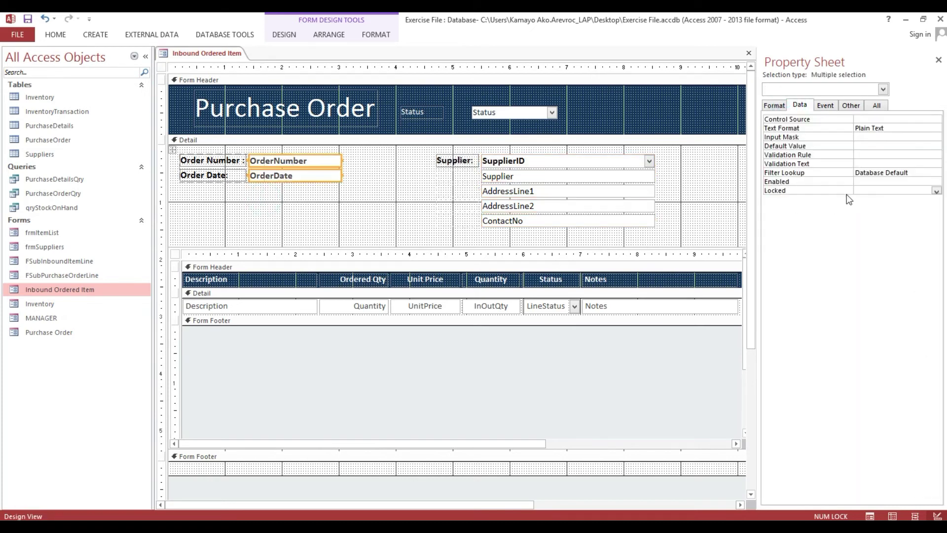
pyautogui.doubleClick(863, 182)
pyautogui.doubleClick(866, 190)
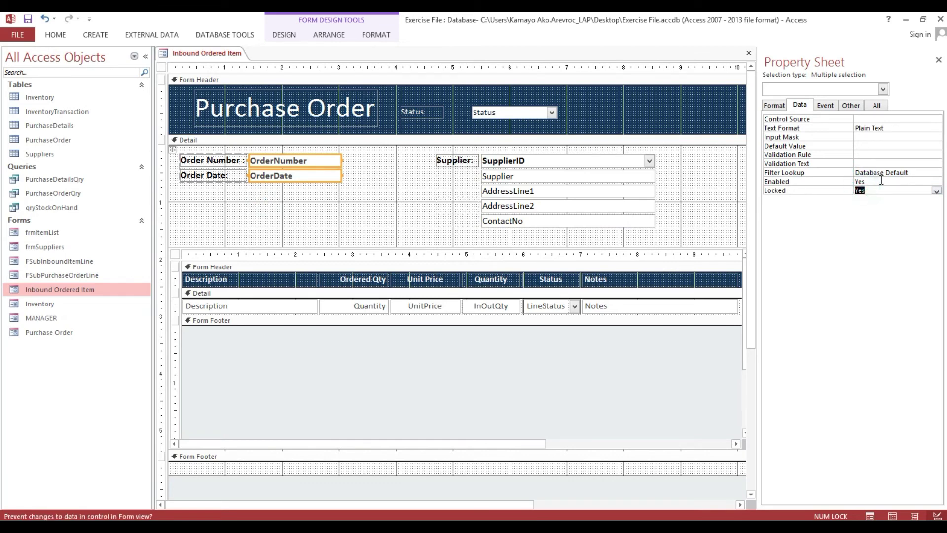
pyautogui.doubleClick(880, 181)
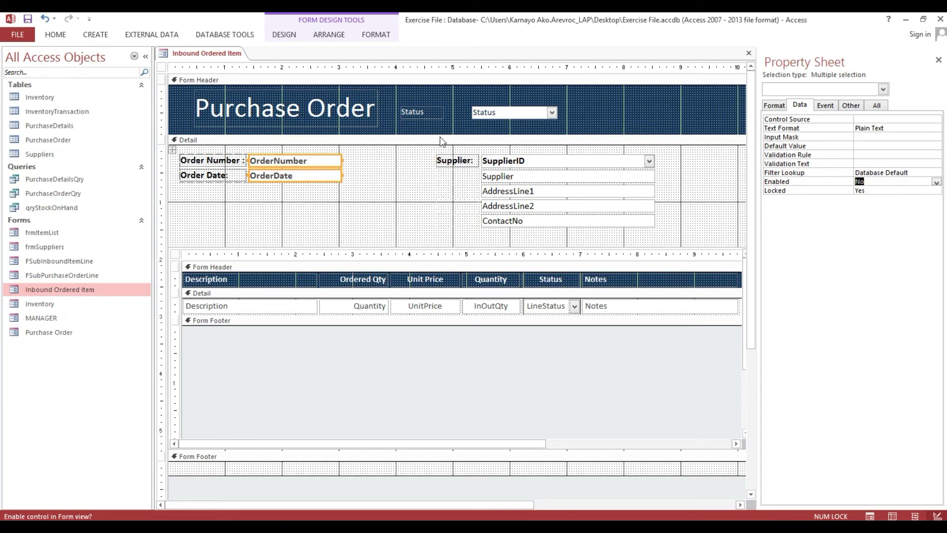
# - Change the header title to 'INBOUND ITEMS' and shift it slightly left
pyautogui.click(228, 109)
pyautogui.moveTo(376, 108); pyautogui.dragTo(123, 106)
pyautogui.press('capslock')
pyautogui.write('IN BOU')
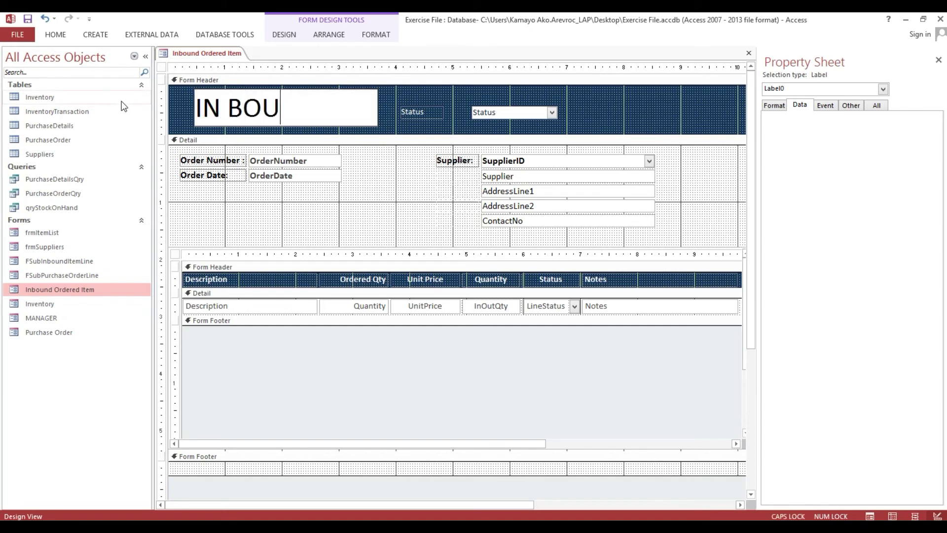
pyautogui.write('N')
pyautogui.press('BackSpace')
pyautogui.press('BackSpace')
pyautogui.press('BackSpace')
pyautogui.press('BackSpace')
pyautogui.press('BackSpace')
pyautogui.write('BOUND')
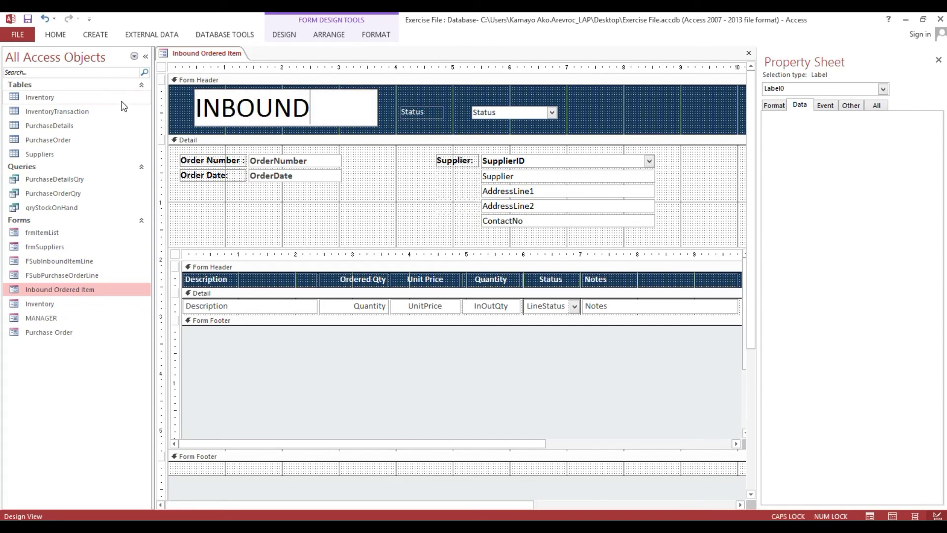
pyautogui.write(' ITEMS')
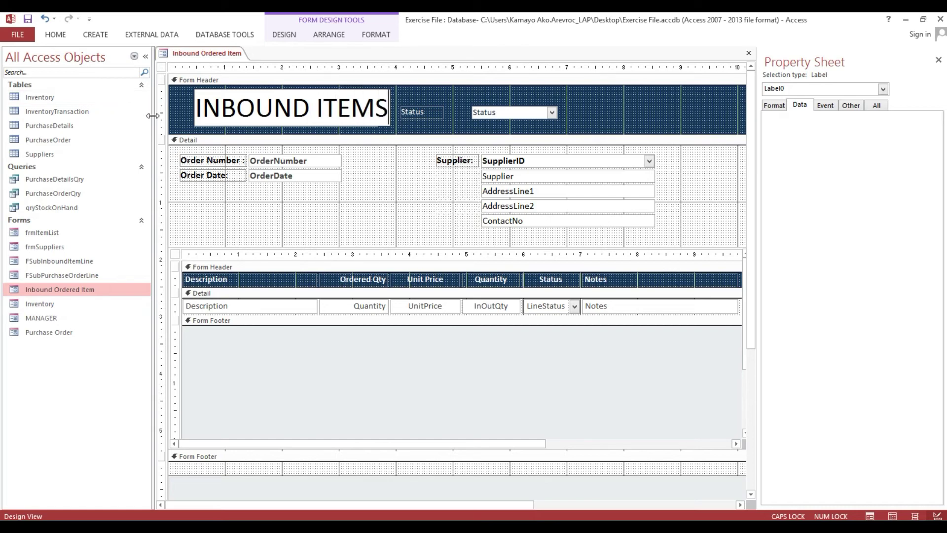
pyautogui.click(189, 108)
pyautogui.moveTo(195, 107); pyautogui.dragTo(179, 106)
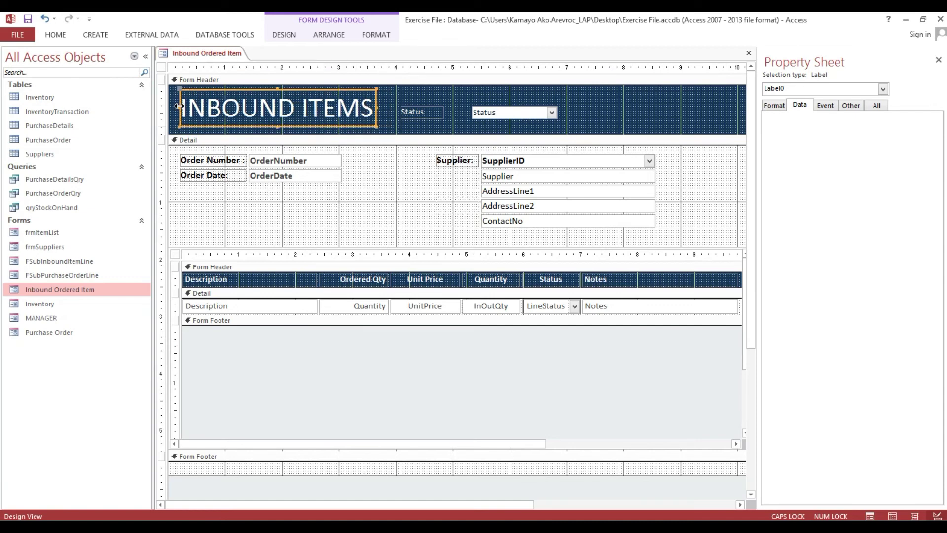
pyautogui.click(55, 34)
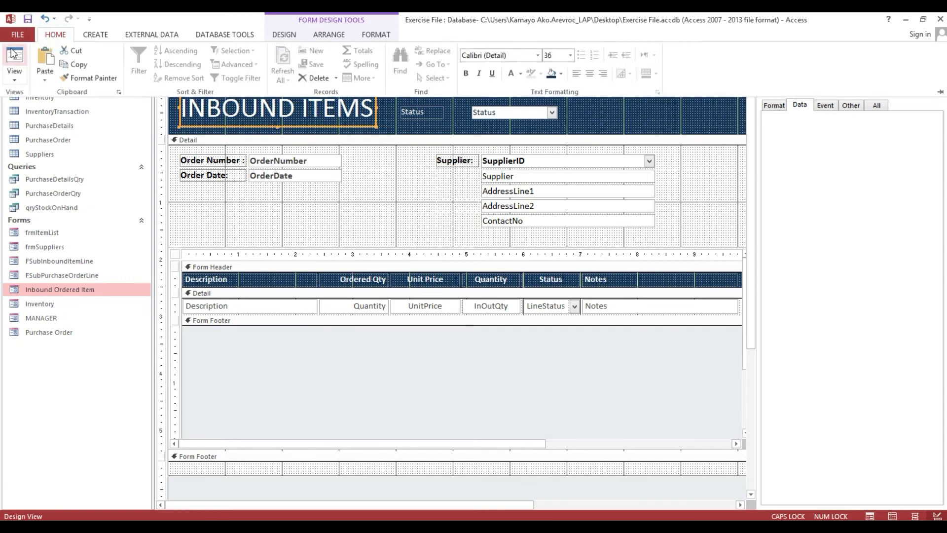
# - Switch the form to Form View on the first order record, then open the Inventory table
pyautogui.click(14, 56)
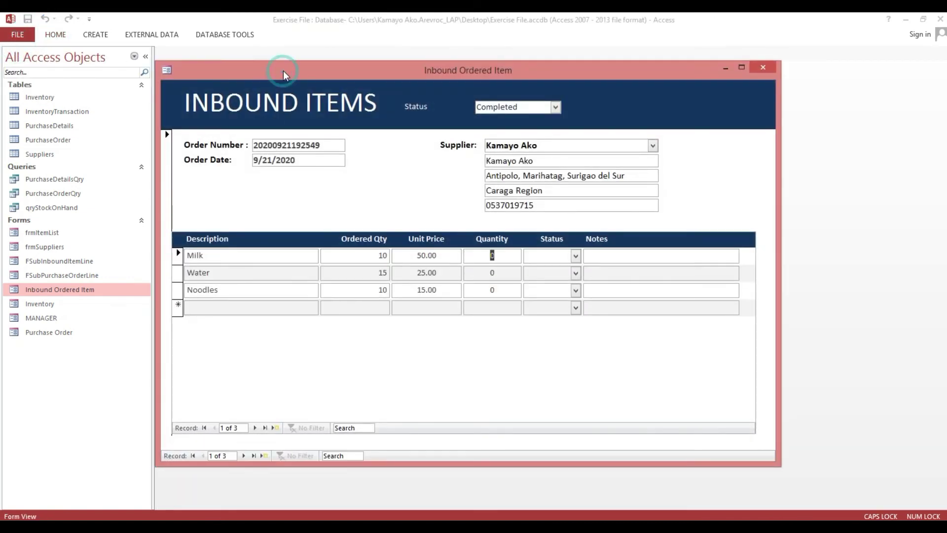
pyautogui.click(192, 454)
pyautogui.click(193, 455)
pyautogui.moveTo(283, 73); pyautogui.dragTo(318, 90)
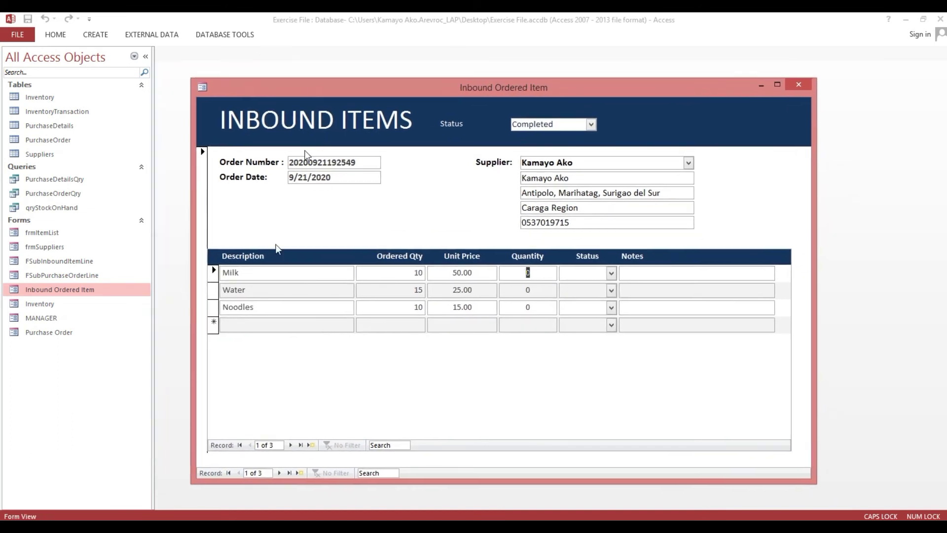
pyautogui.click(230, 475)
pyautogui.moveTo(327, 92); pyautogui.dragTo(332, 111)
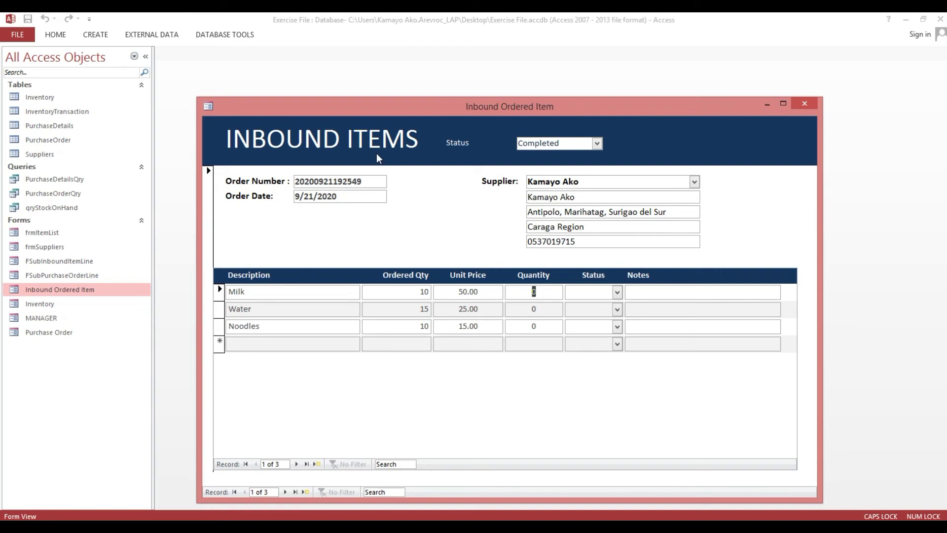
pyautogui.moveTo(347, 107); pyautogui.dragTo(341, 112)
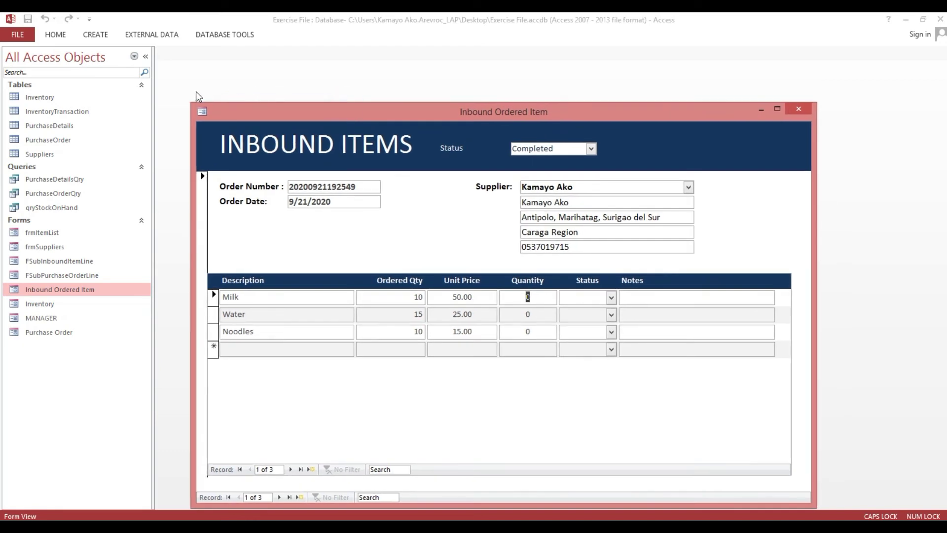
pyautogui.doubleClick(43, 97)
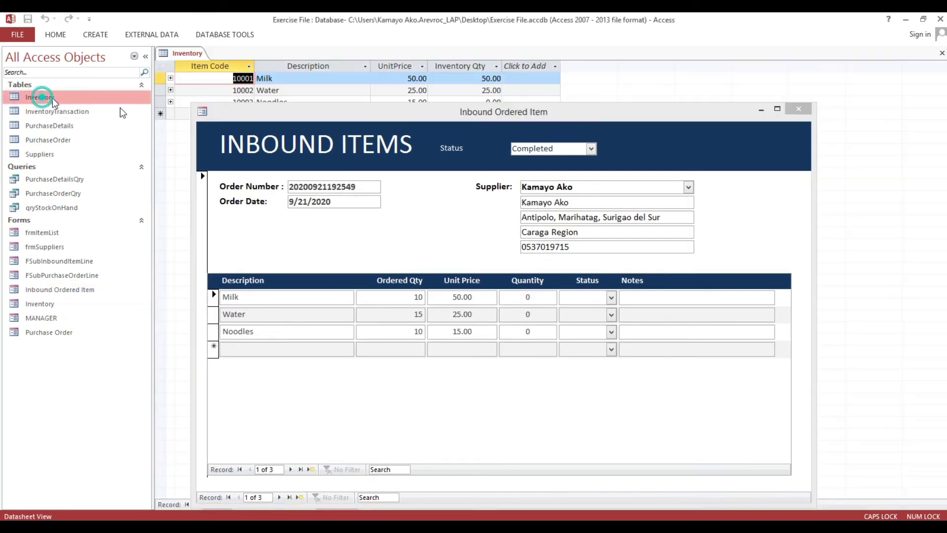
# - Mark the Milk line Received and check Milk's Inventory Qty of 50.00
pyautogui.moveTo(249, 115); pyautogui.dragTo(270, 125)
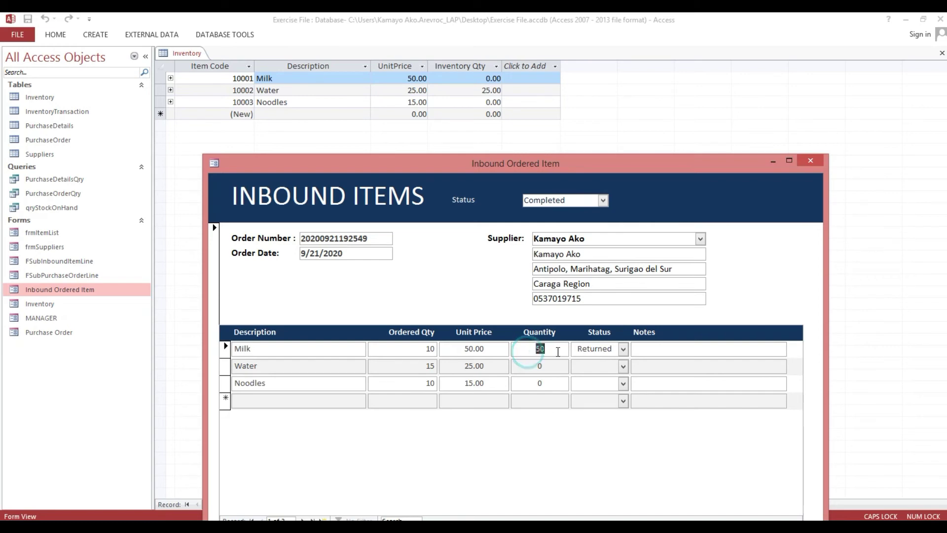
pyautogui.click(622, 349)
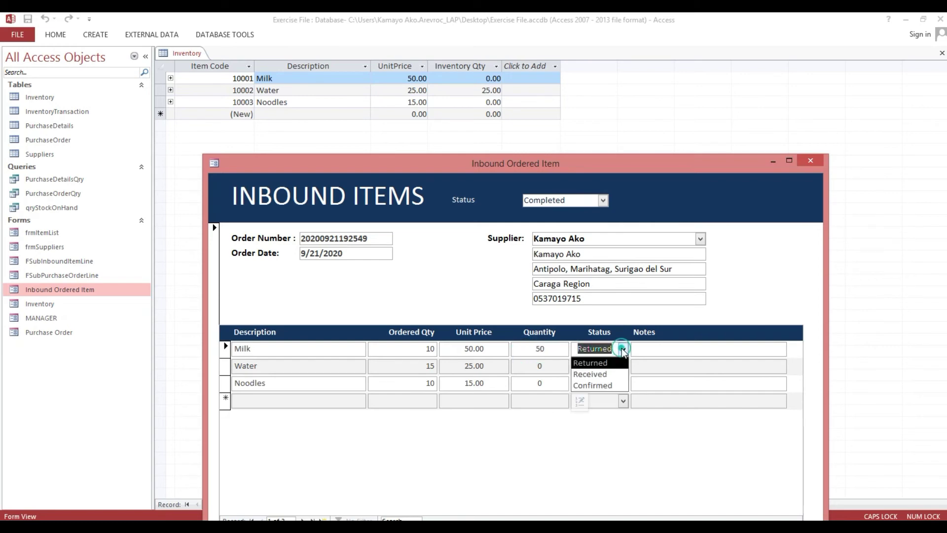
pyautogui.click(605, 371)
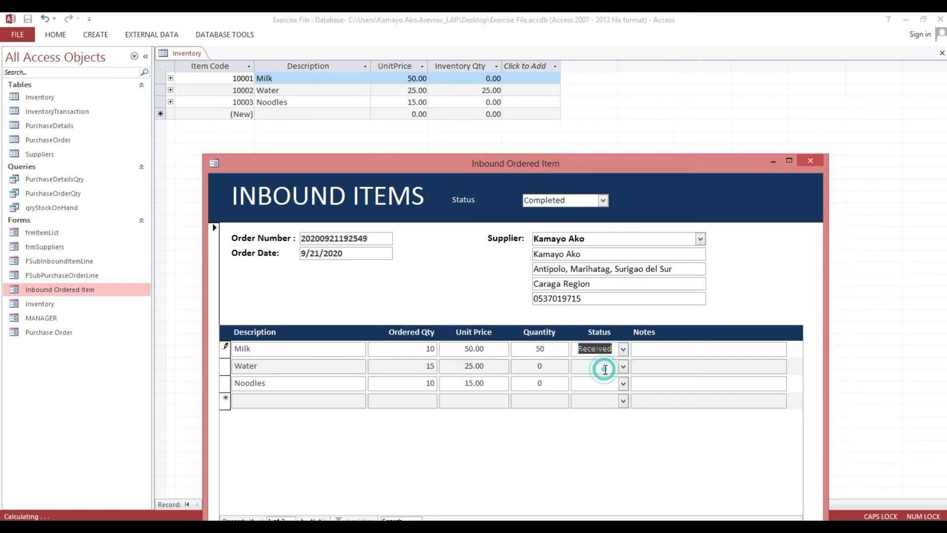
pyautogui.click(817, 161)
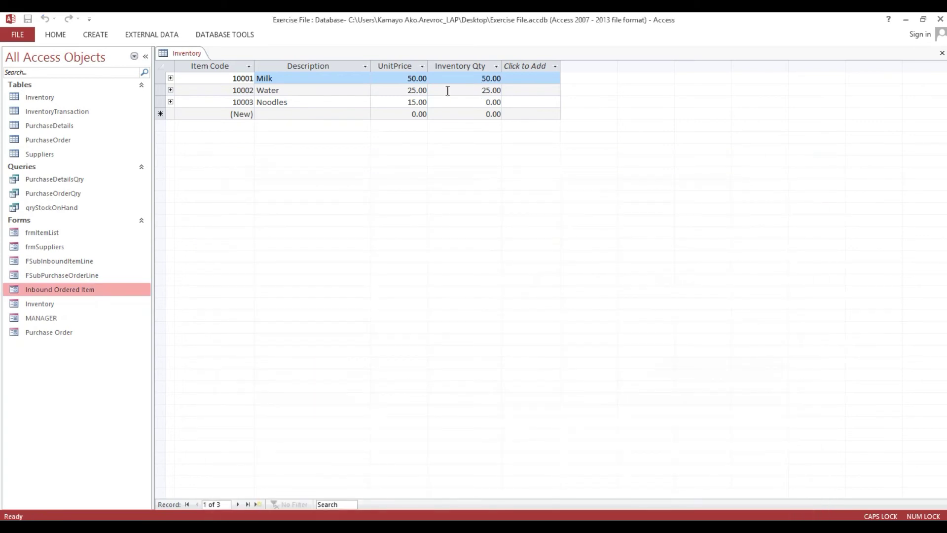
pyautogui.click(458, 78)
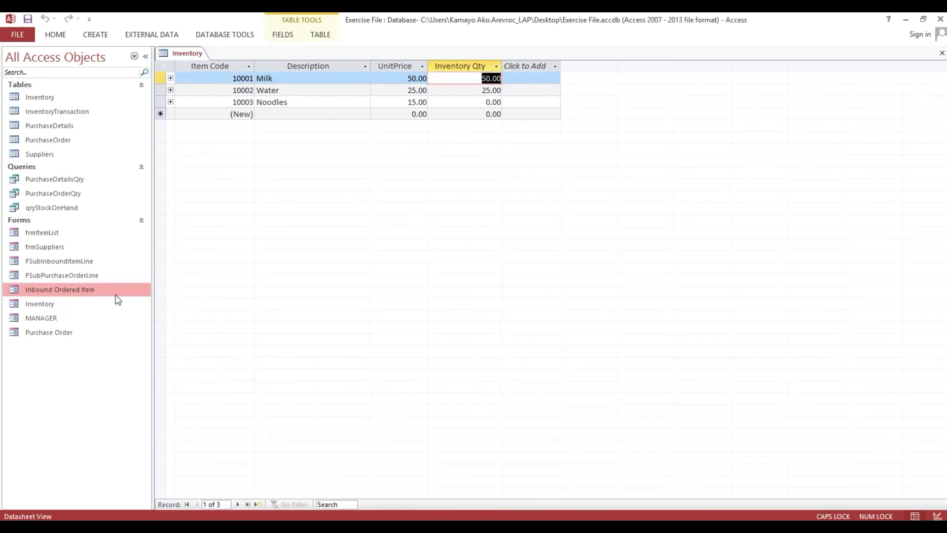
# - Receive 10 Noodles on the order, check Noodles' 10.00 Inventory Qty, and reopen the form
pyautogui.doubleClick(76, 290)
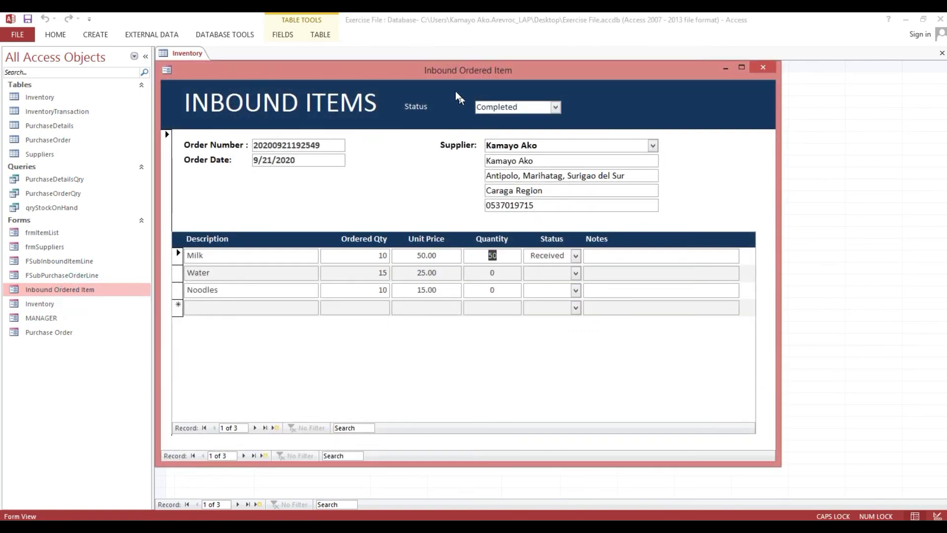
pyautogui.moveTo(443, 74); pyautogui.dragTo(509, 201)
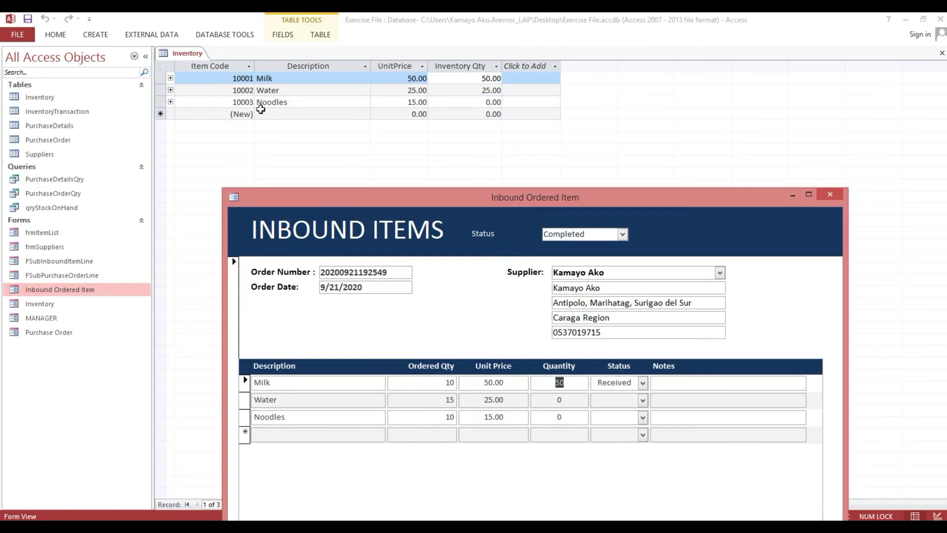
pyautogui.click(552, 418)
pyautogui.doubleClick(548, 417)
pyautogui.click(642, 417)
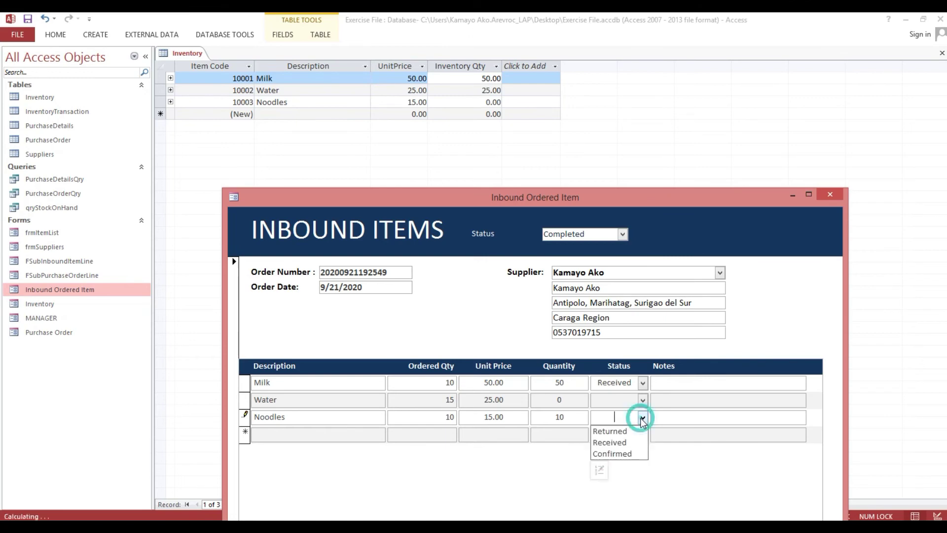
pyautogui.click(640, 443)
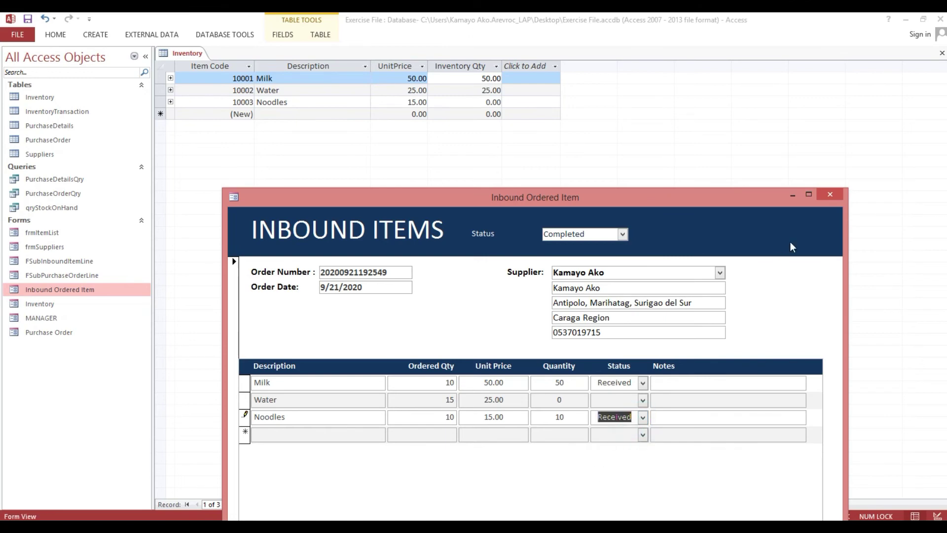
pyautogui.click(830, 195)
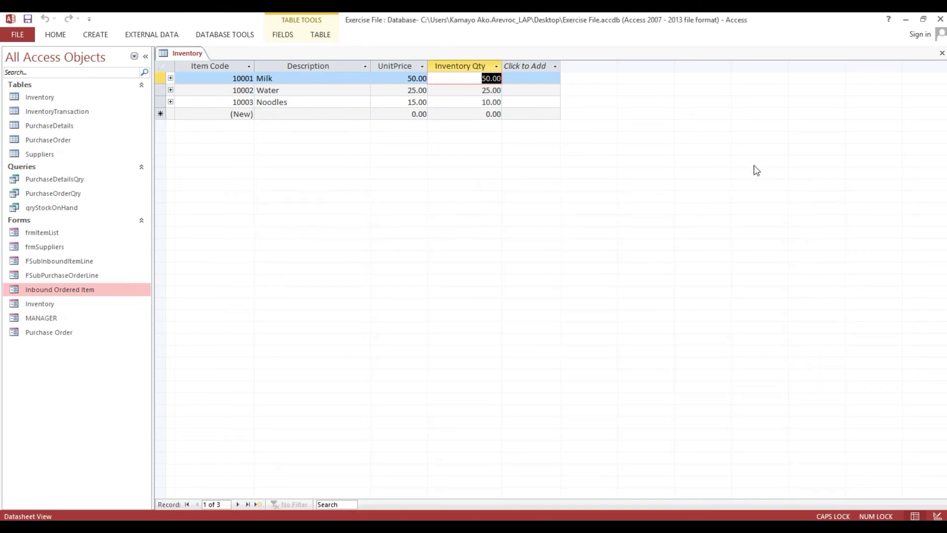
pyautogui.click(473, 101)
pyautogui.doubleClick(86, 289)
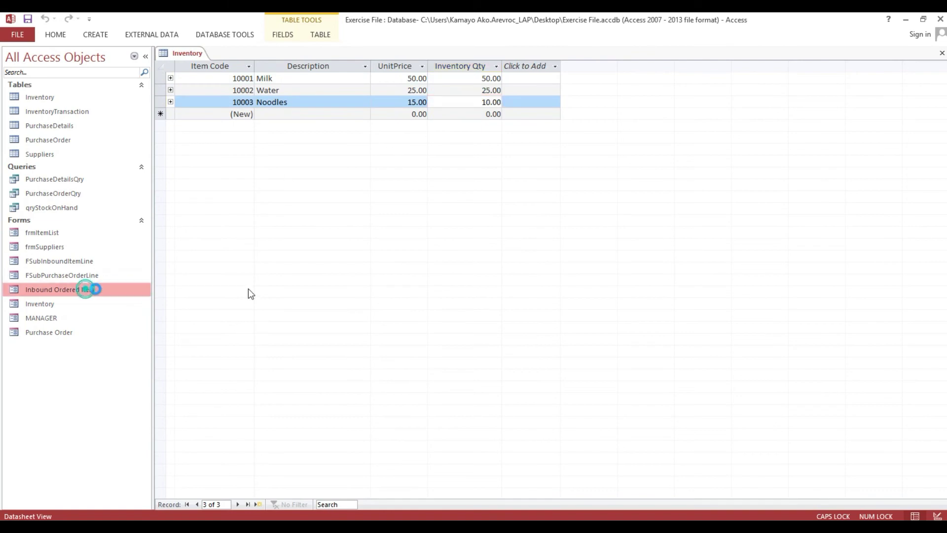
# - Set Water's line quantity to 15 with status Received
pyautogui.moveTo(473, 69); pyautogui.dragTo(543, 159)
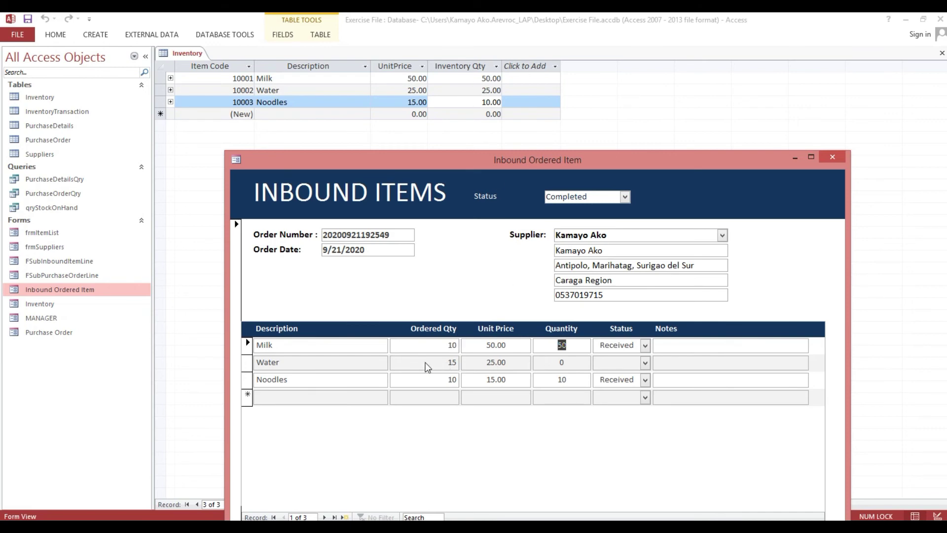
pyautogui.doubleClick(575, 364)
pyautogui.write('15')
pyautogui.click(644, 363)
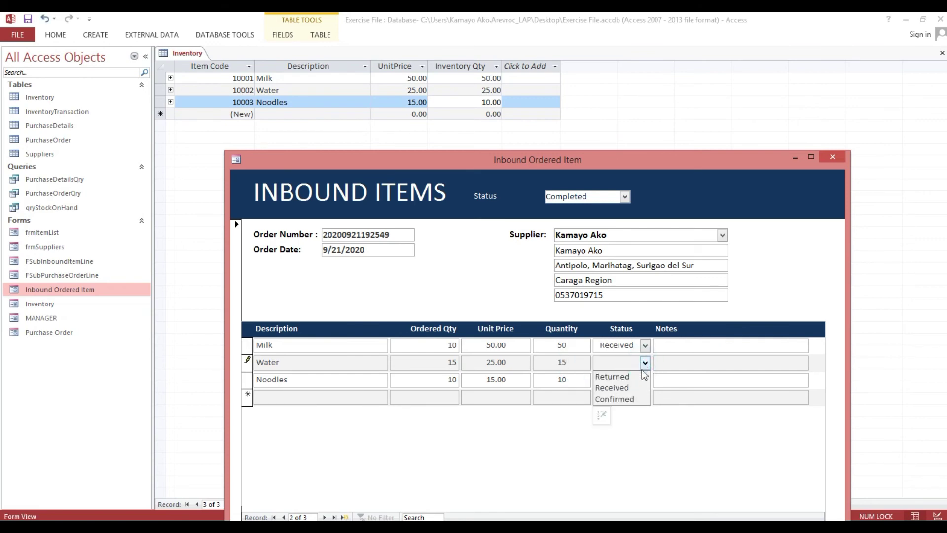
pyautogui.click(635, 390)
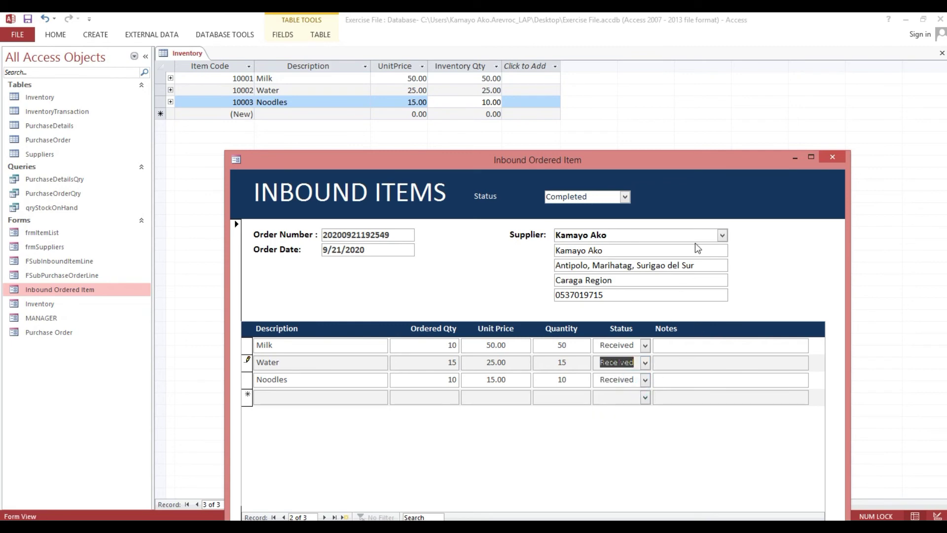
# - Close the form and confirm Water's Inventory Qty is 55.00
pyautogui.click(833, 157)
pyautogui.click(465, 90)
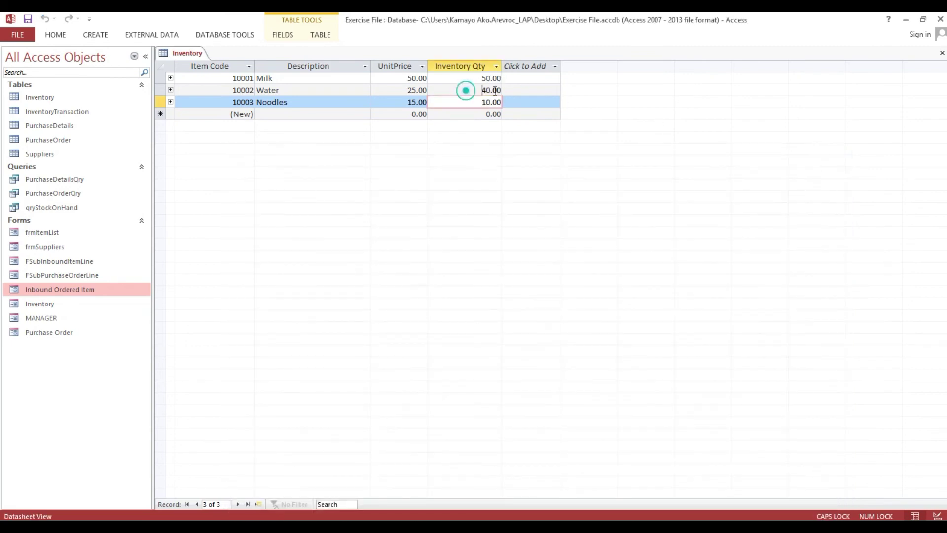
pyautogui.doubleClick(495, 91)
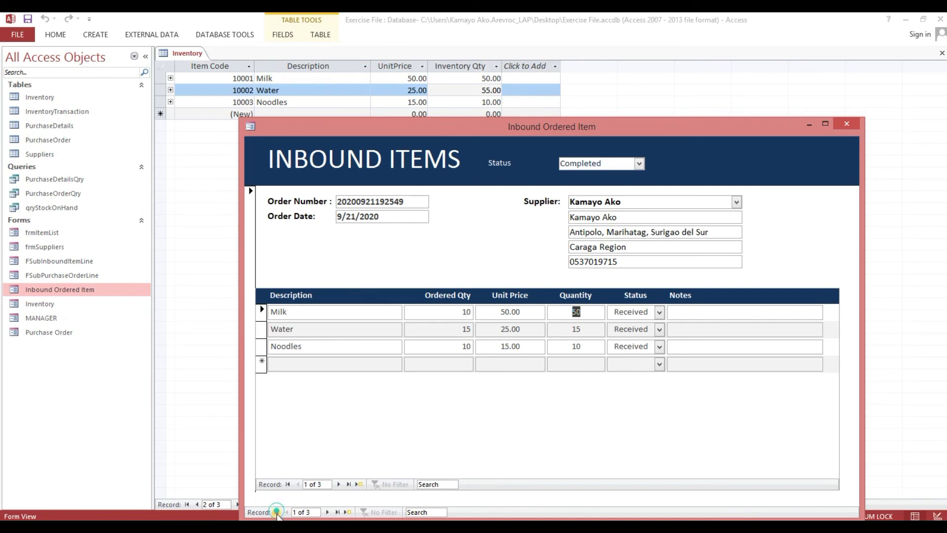
pyautogui.moveTo(436, 134)
pyautogui.mouseDown()
pyautogui.moveTo(471, 133)
pyautogui.moveTo(433, 133)
pyautogui.mouseUp()
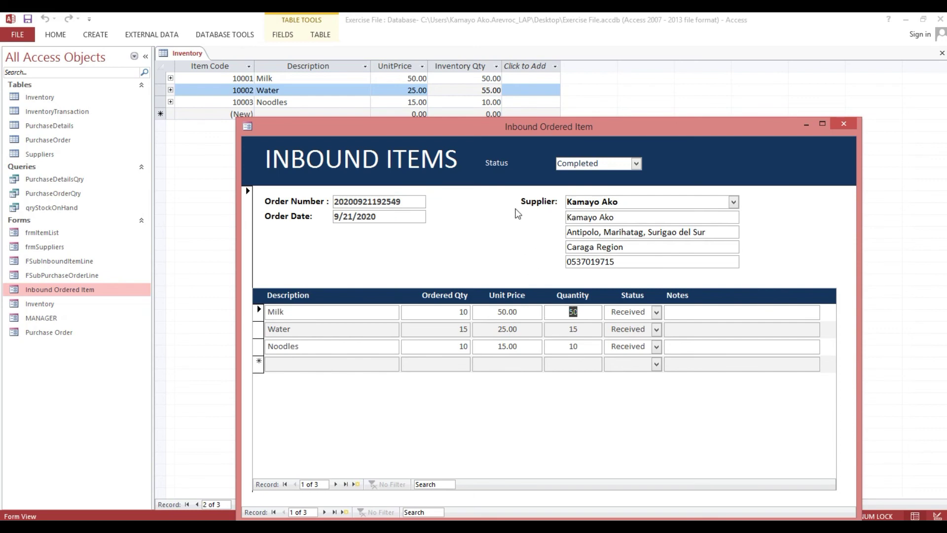
pyautogui.moveTo(454, 131); pyautogui.dragTo(427, 168)
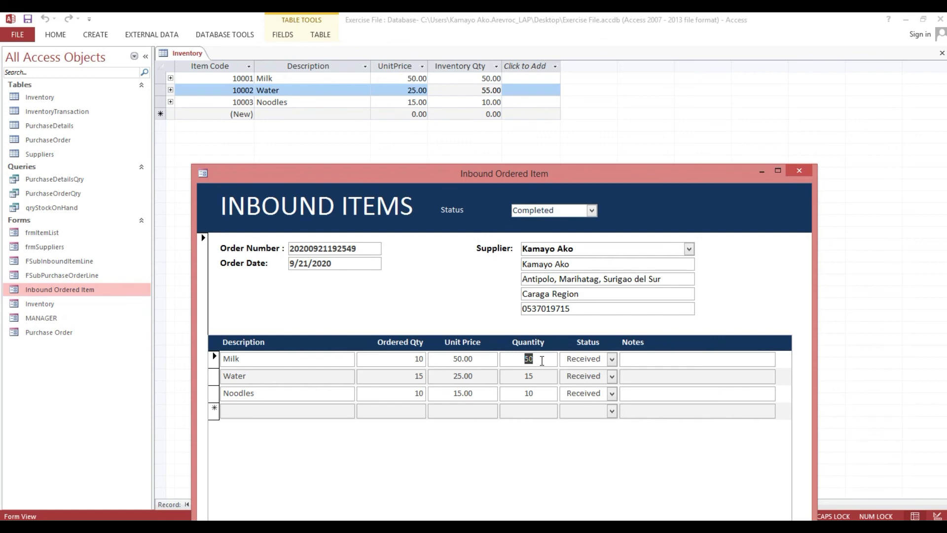
# - Set Milk's line quantity to 5 with status Returned
pyautogui.write('5')
pyautogui.click(612, 359)
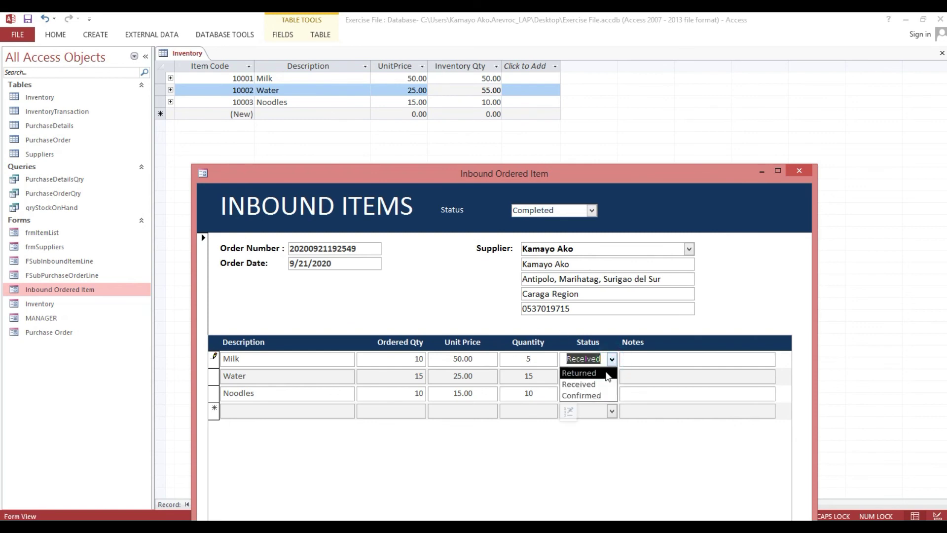
pyautogui.click(579, 374)
pyautogui.moveTo(512, 174); pyautogui.dragTo(488, 152)
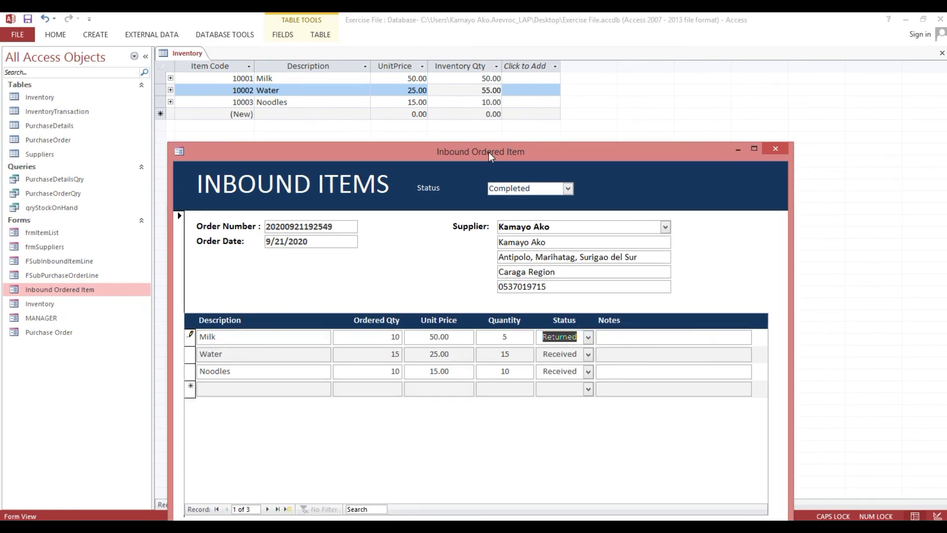
pyautogui.moveTo(488, 152)
pyautogui.mouseDown()
pyautogui.moveTo(471, 146)
pyautogui.moveTo(485, 141)
pyautogui.moveTo(481, 155)
pyautogui.moveTo(482, 137)
pyautogui.mouseUp()
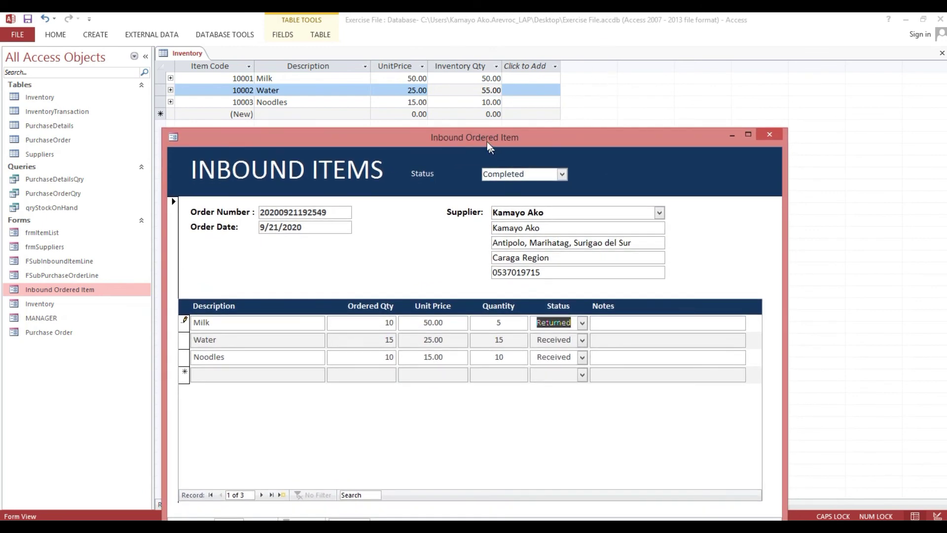
pyautogui.moveTo(487, 141); pyautogui.dragTo(459, 155)
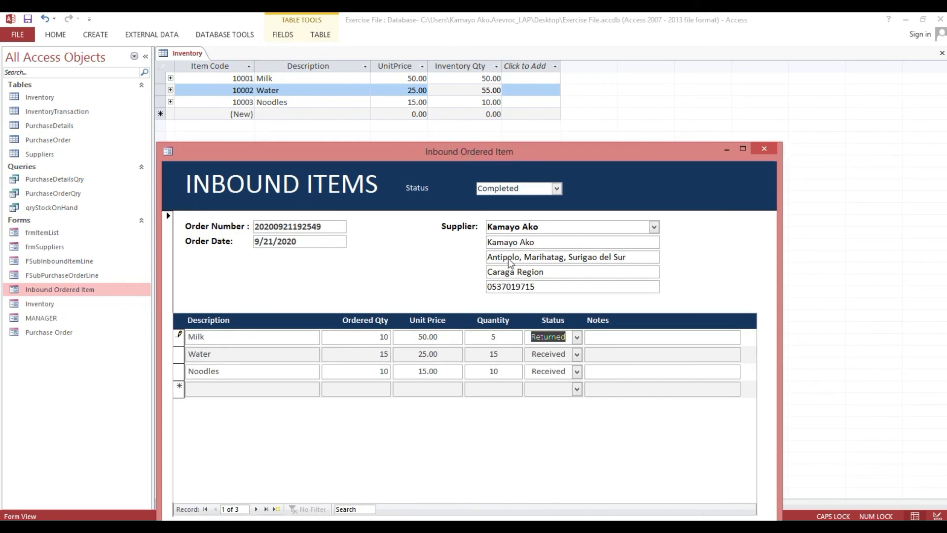
pyautogui.moveTo(351, 157); pyautogui.dragTo(331, 148)
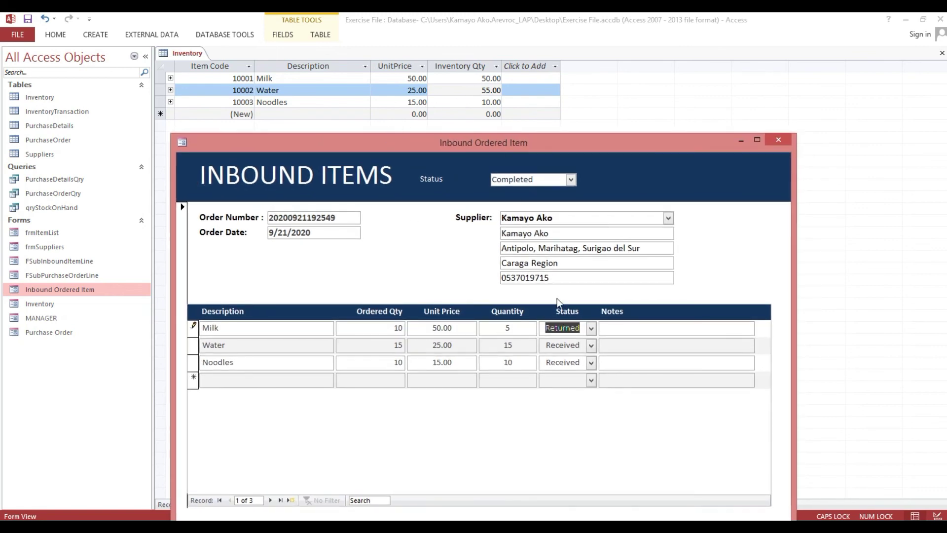
# - Close the form, confirm Milk's Inventory Qty is 45.00, and reopen Inbound Ordered Item
pyautogui.click(778, 140)
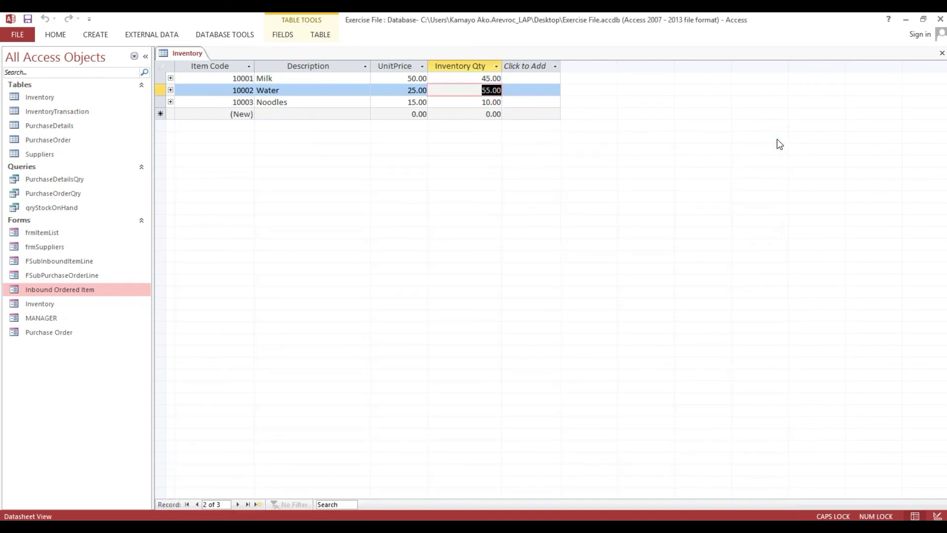
pyautogui.click(459, 80)
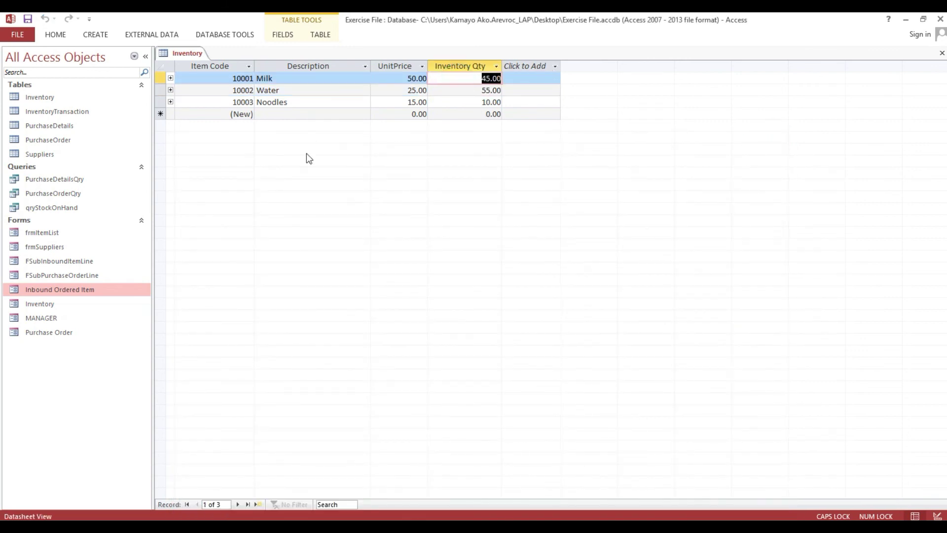
pyautogui.click(76, 292)
pyautogui.doubleClick(75, 292)
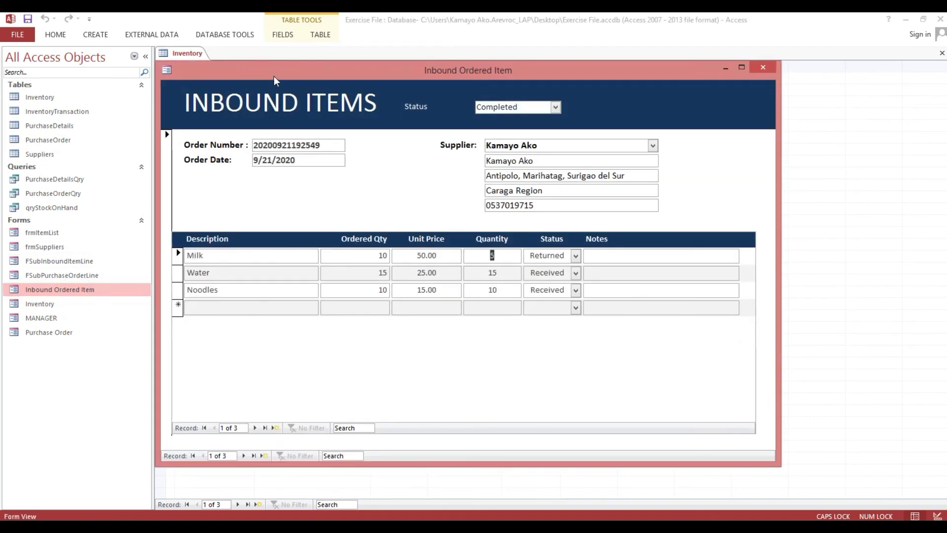
# - Set Water's line quantity to 5 as Returned and close the form to check inventory
pyautogui.moveTo(274, 74); pyautogui.dragTo(330, 191)
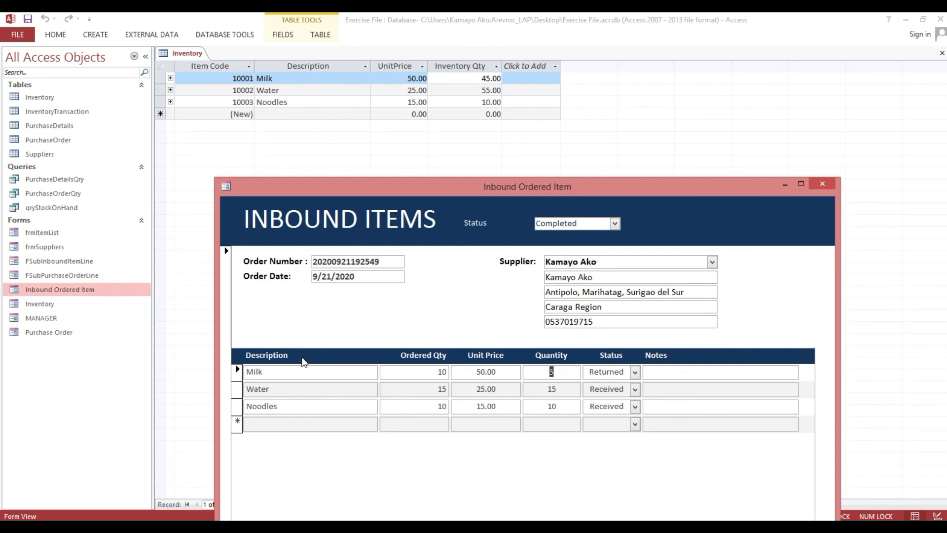
pyautogui.doubleClick(548, 390)
pyautogui.write('5')
pyautogui.click(635, 389)
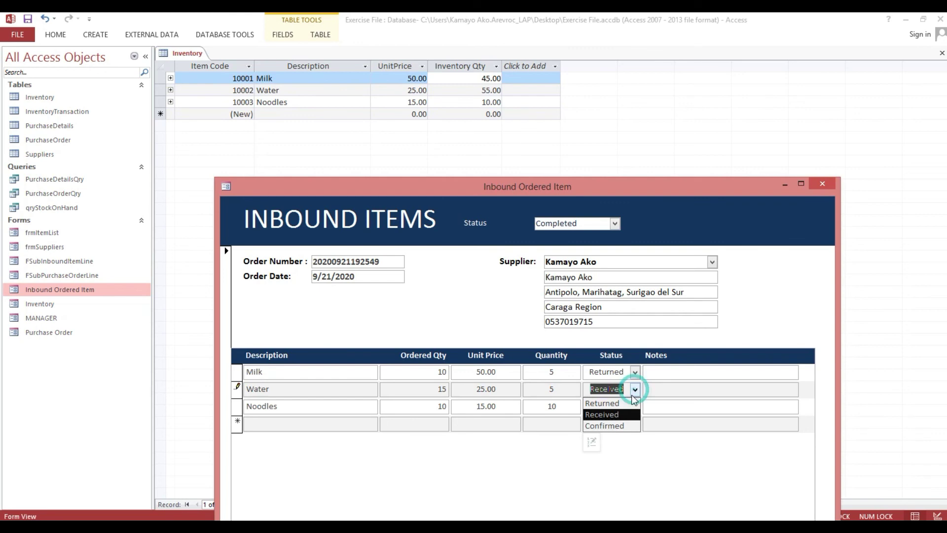
pyautogui.click(605, 403)
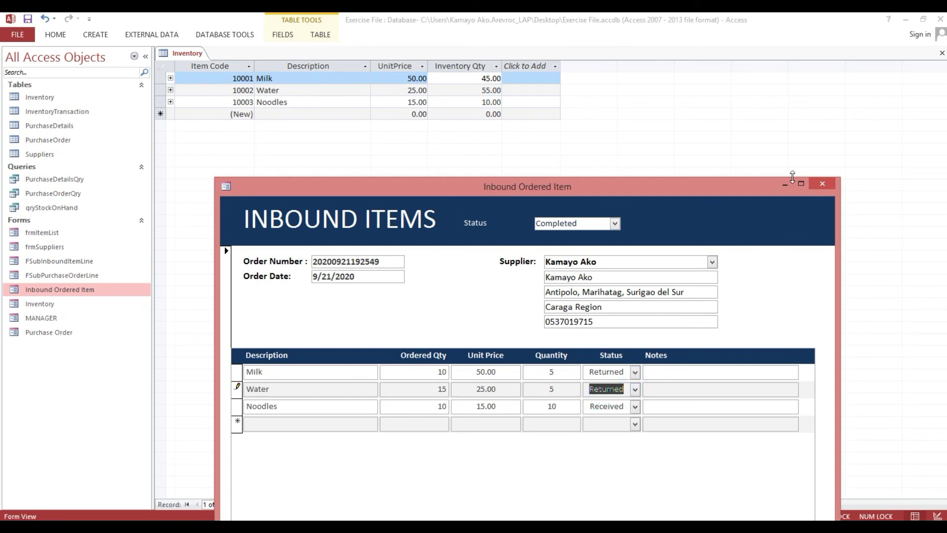
pyautogui.click(822, 184)
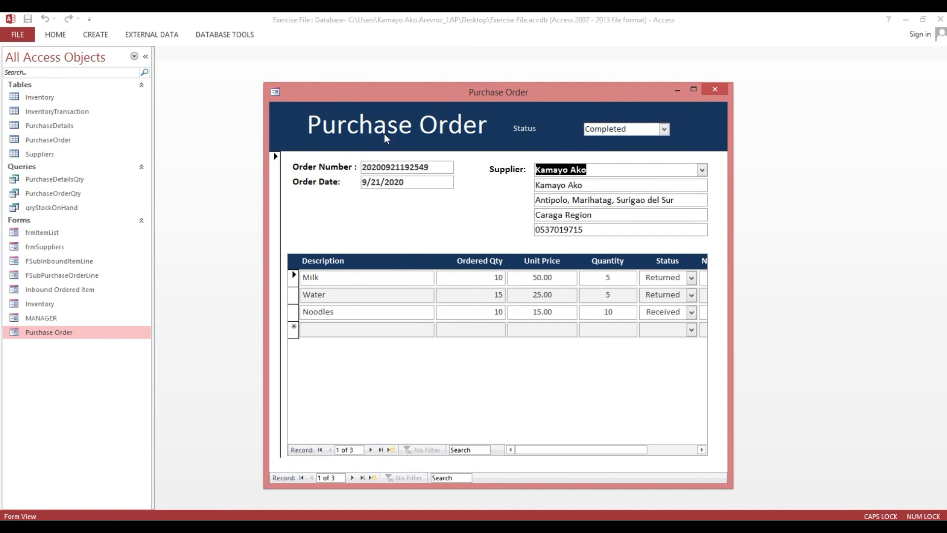
pyautogui.moveTo(397, 91); pyautogui.dragTo(368, 95)
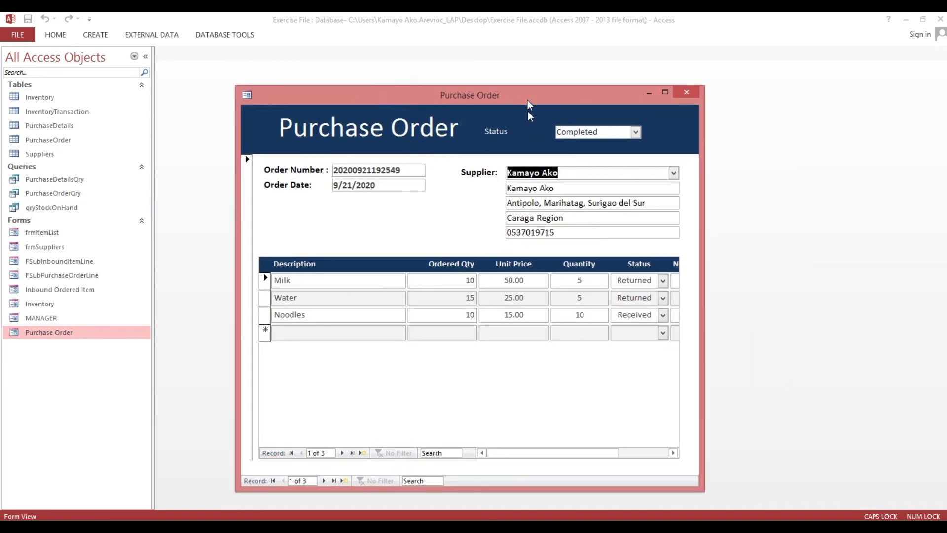
pyautogui.moveTo(523, 95)
pyautogui.mouseDown()
pyautogui.moveTo(550, 95)
pyautogui.moveTo(516, 93)
pyautogui.moveTo(546, 100)
pyautogui.moveTo(538, 91)
pyautogui.mouseUp()
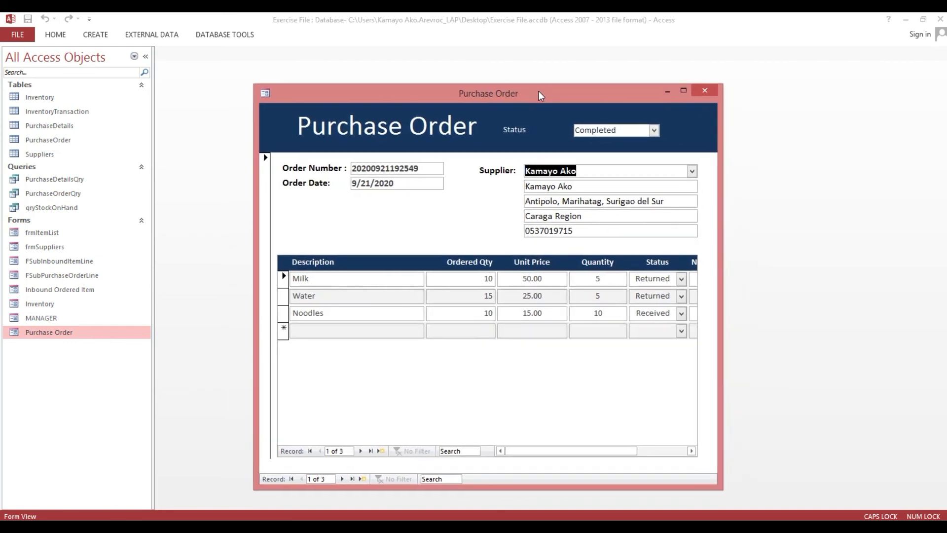